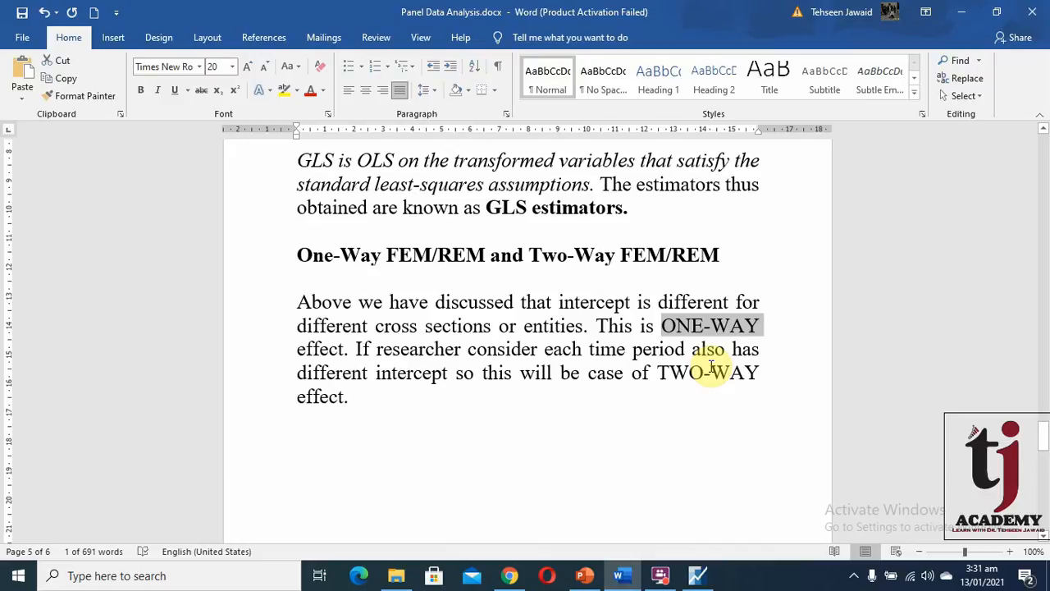
# Step: Read the TWO-WAY effect explanation and the opening of the section "Selection among POLS, FEM or REM"
pyautogui.moveTo(663, 372); pyautogui.dragTo(745, 380)
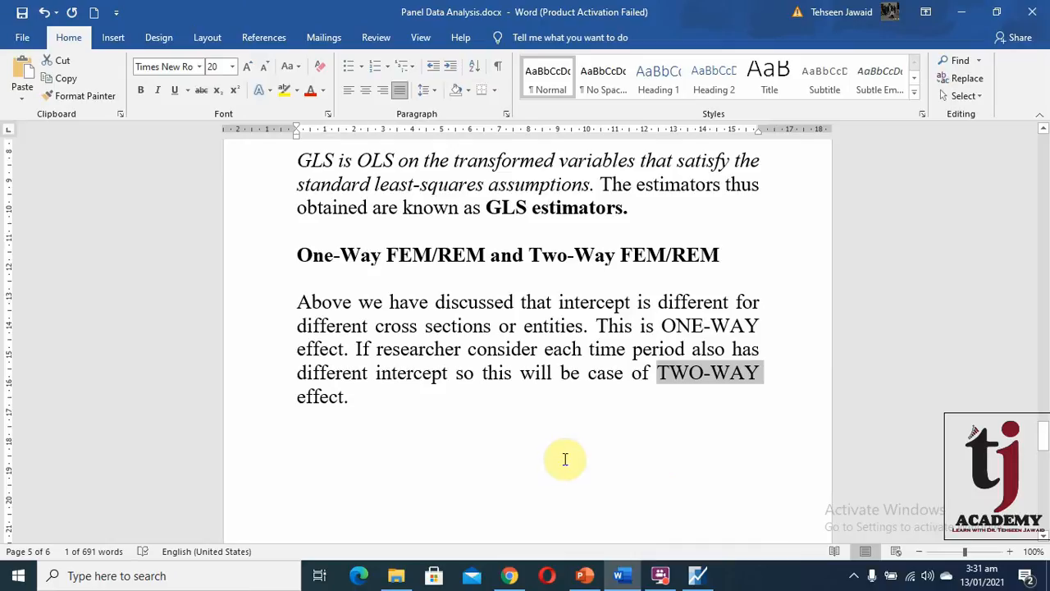
pyautogui.scroll(-8, 565, 459)
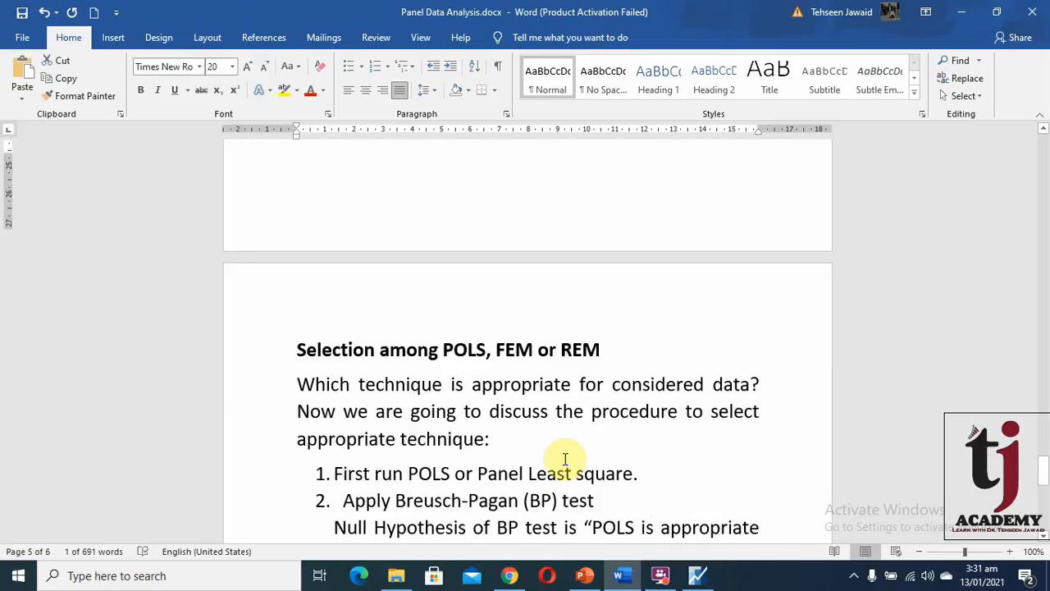
pyautogui.scroll(-1, 565, 460)
pyautogui.scroll(-1, 565, 460)
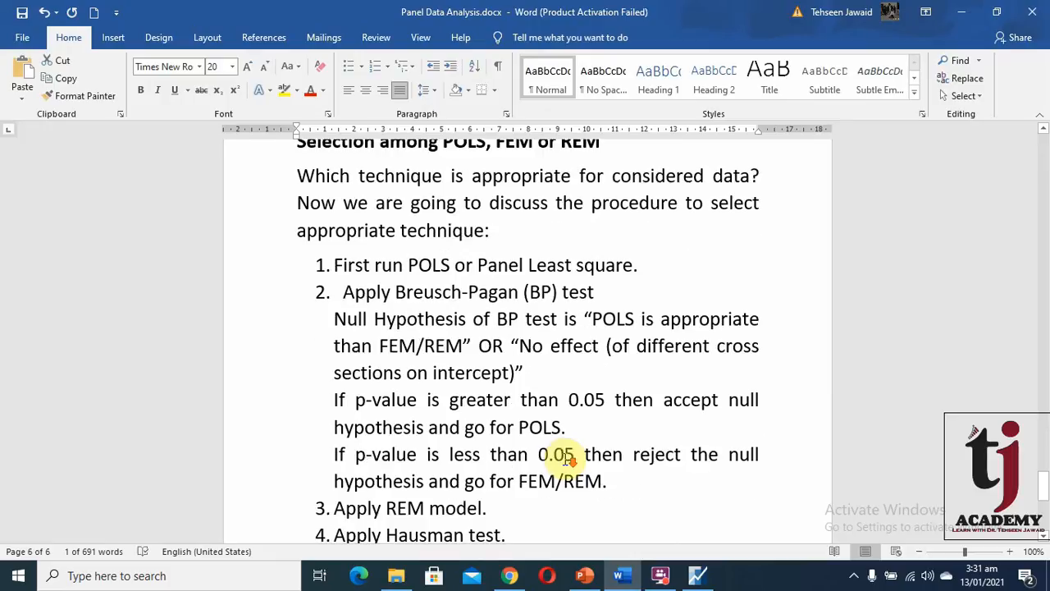
pyautogui.scroll(1, 566, 459)
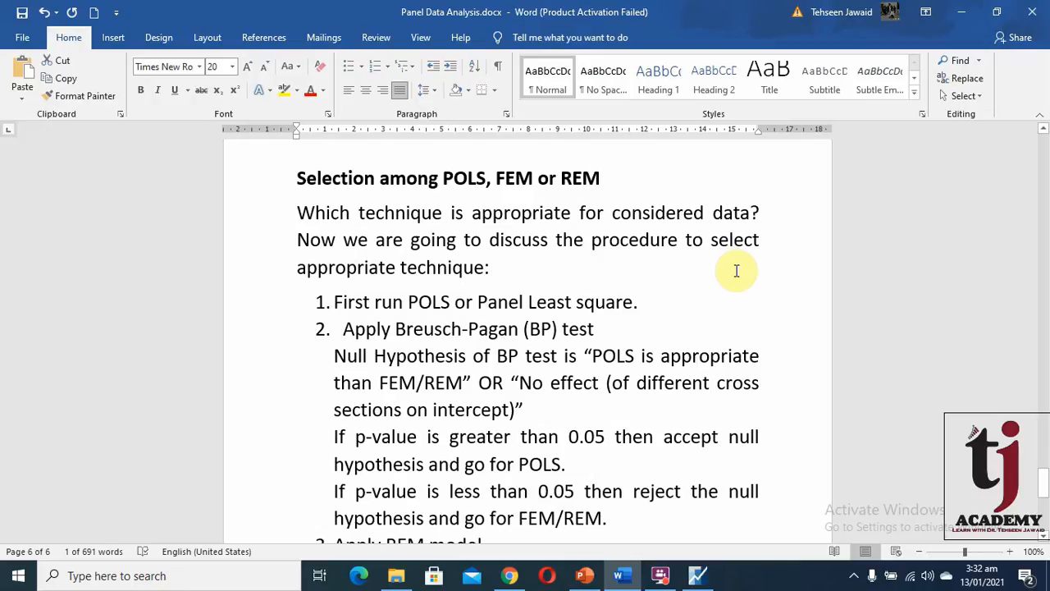
pyautogui.scroll(-1, 773, 286)
pyautogui.scroll(-1, 815, 294)
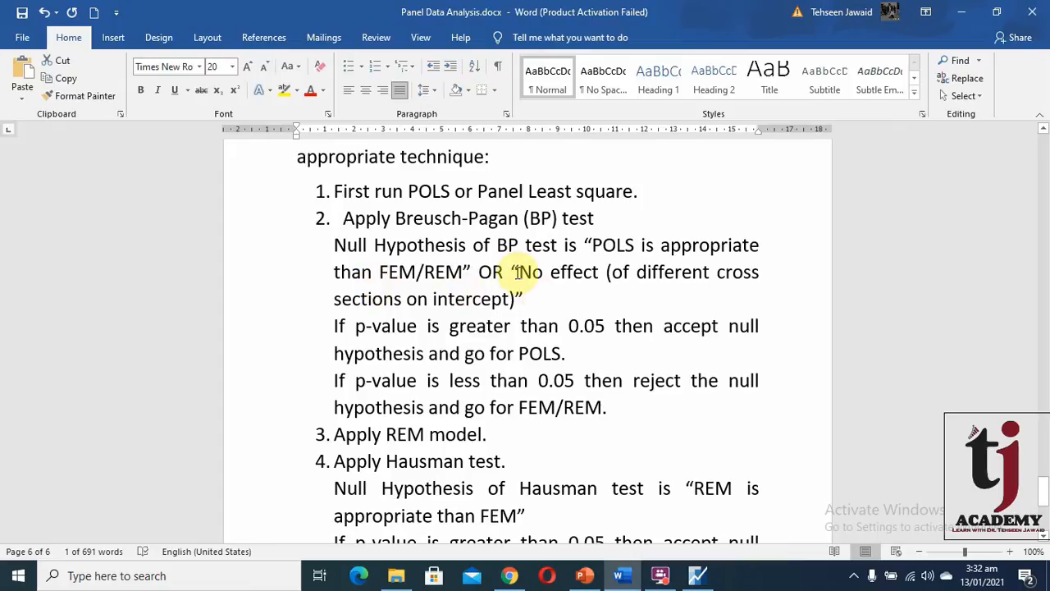
# Step: Examine the Breusch-Pagan test's null hypothesis and its p-value rules for choosing between POLS and FEM/REM
pyautogui.moveTo(515, 271); pyautogui.dragTo(603, 273)
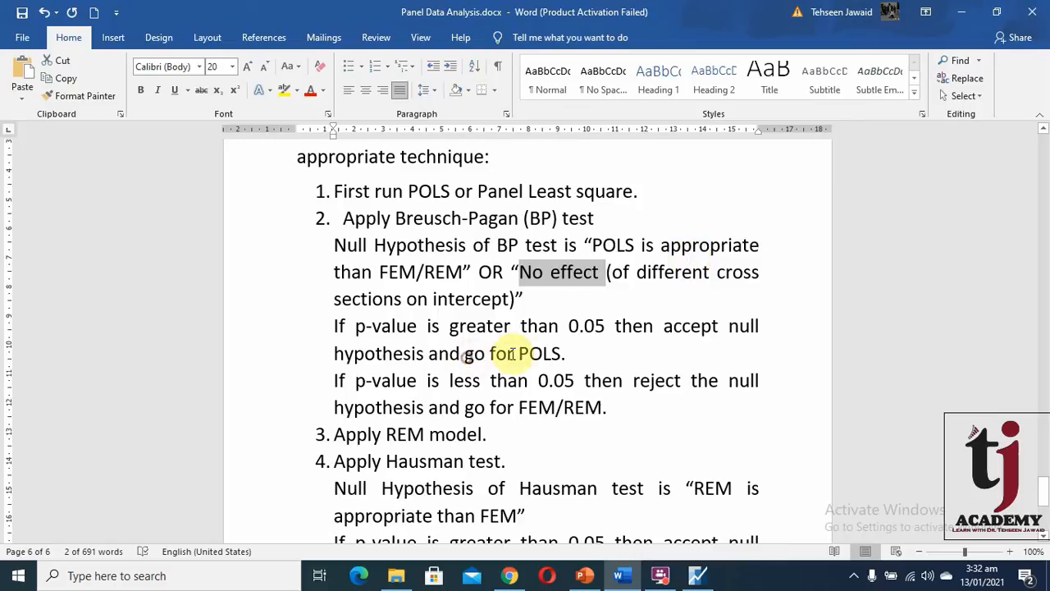
pyautogui.moveTo(465, 353); pyautogui.dragTo(561, 352)
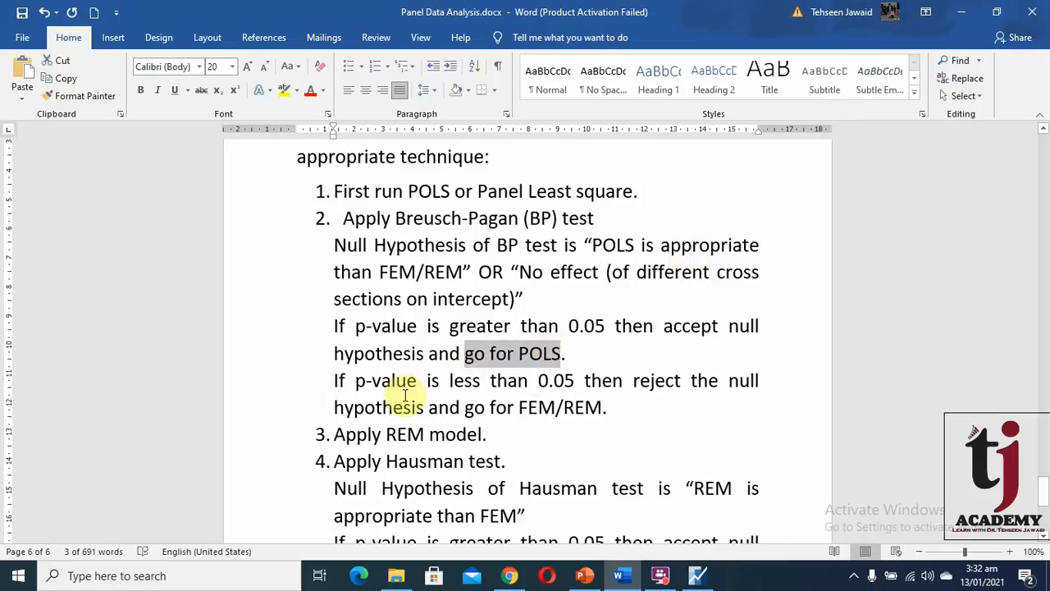
pyautogui.click(454, 395)
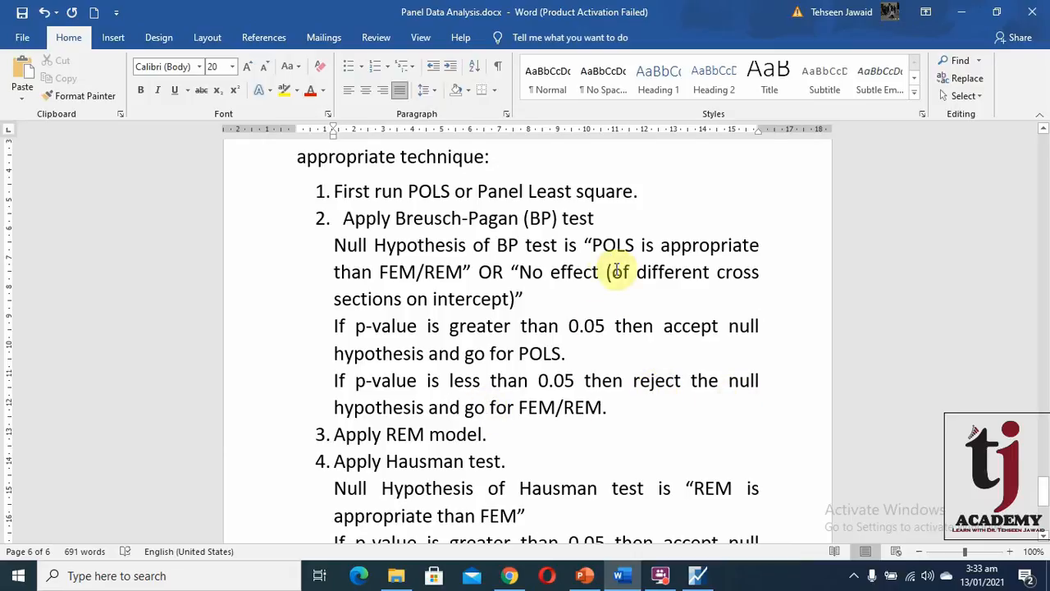
pyautogui.moveTo(592, 244); pyautogui.dragTo(761, 244)
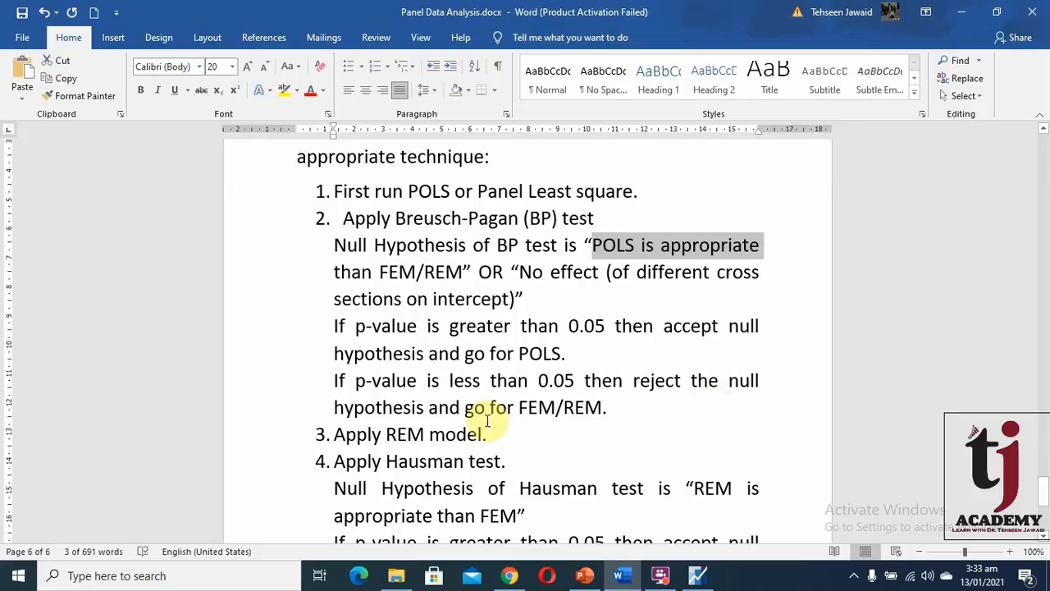
pyautogui.moveTo(519, 407); pyautogui.dragTo(609, 405)
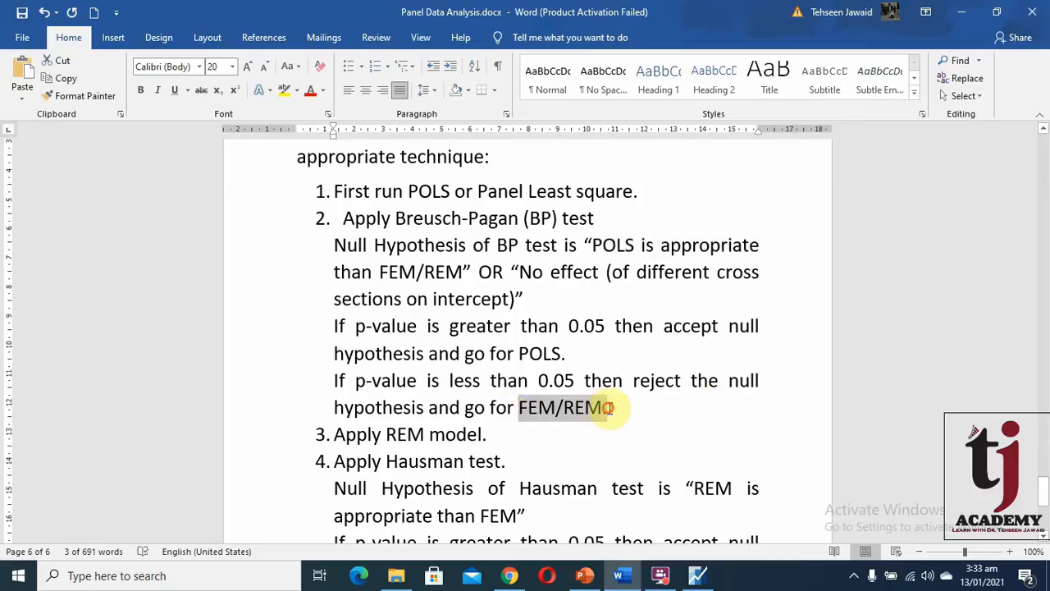
pyautogui.scroll(-3, 606, 437)
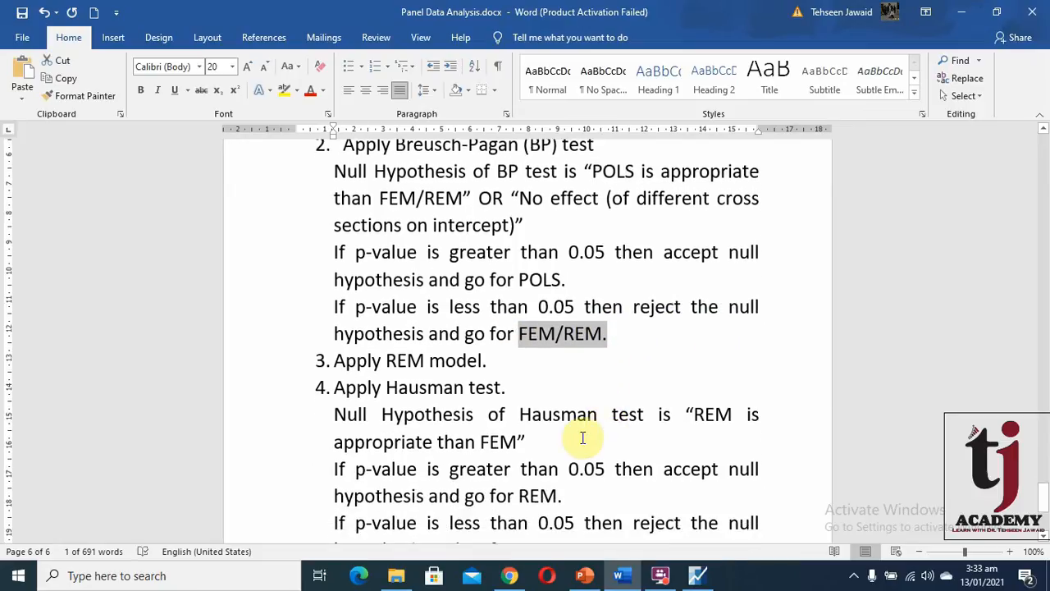
pyautogui.scroll(3, 572, 435)
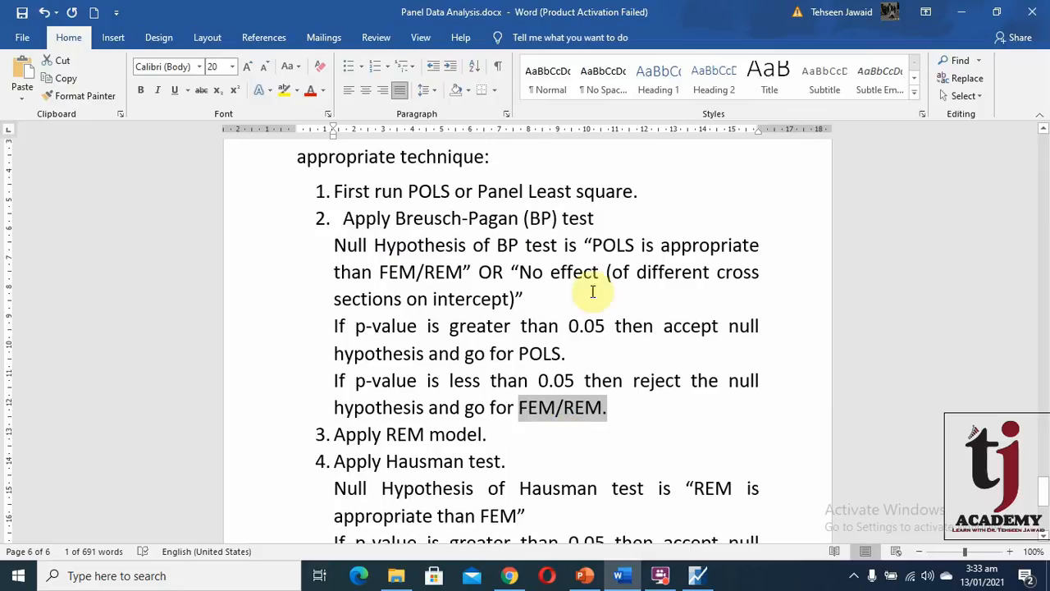
pyautogui.click(662, 402)
# Step: Examine the REM model and Hausman test items, including the p-value rules for choosing between REM and FEM
pyautogui.scroll(-3, 666, 403)
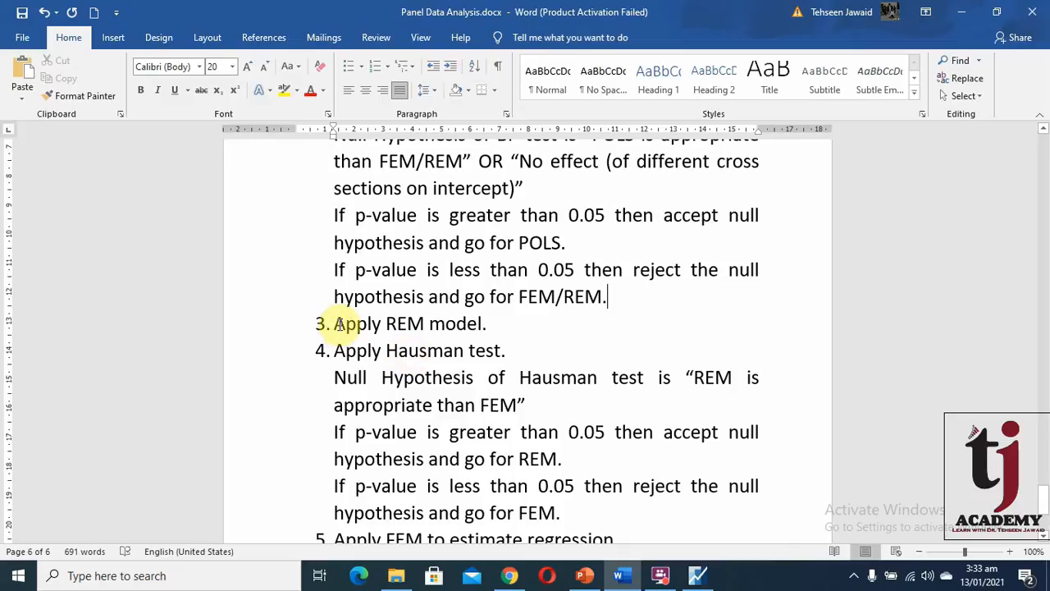
pyautogui.moveTo(328, 323); pyautogui.dragTo(479, 332)
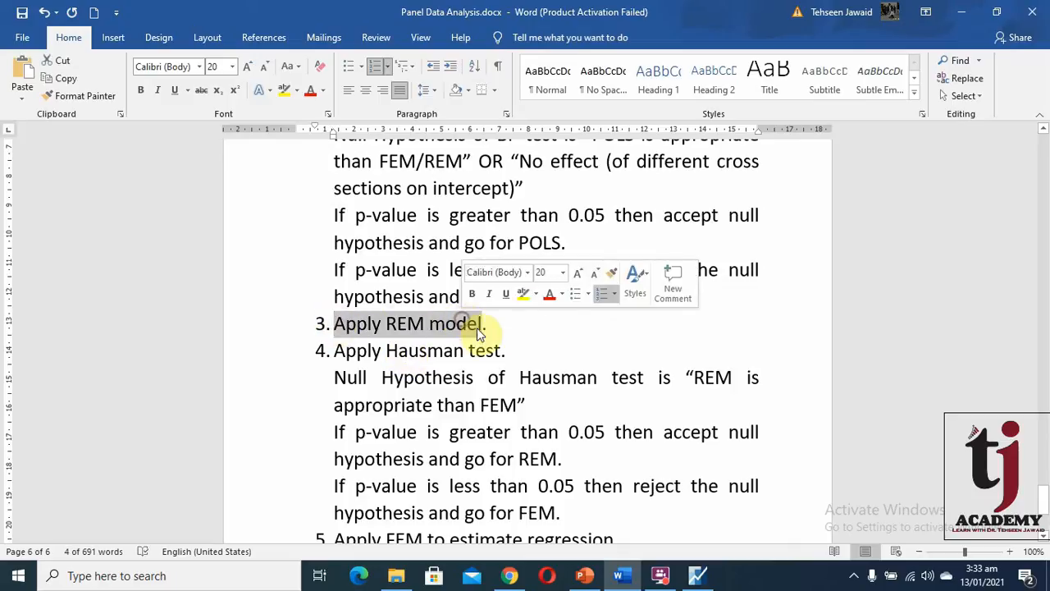
pyautogui.moveTo(339, 354); pyautogui.dragTo(489, 351)
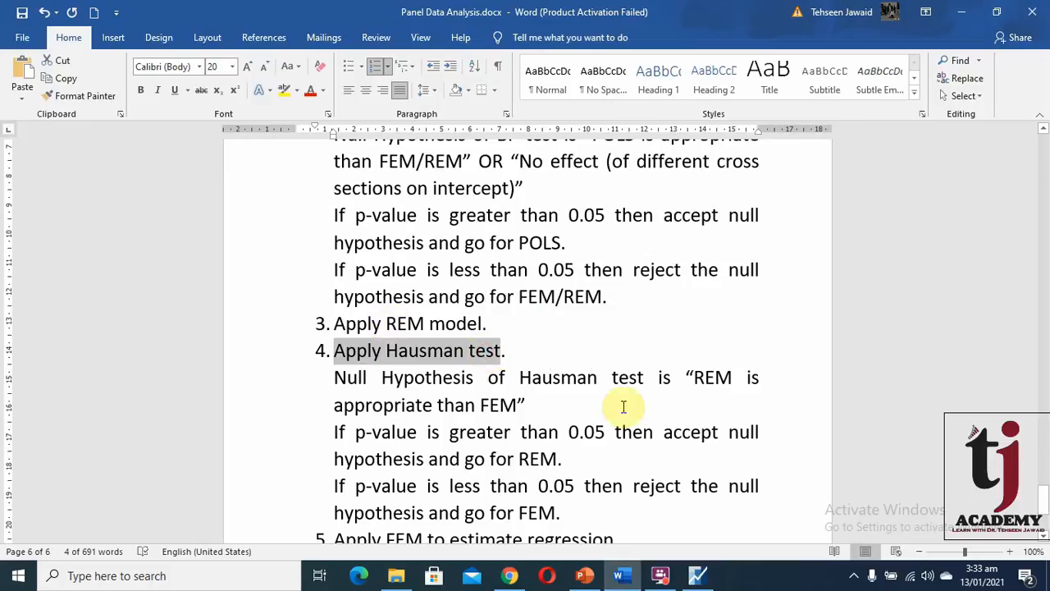
pyautogui.scroll(-1, 714, 407)
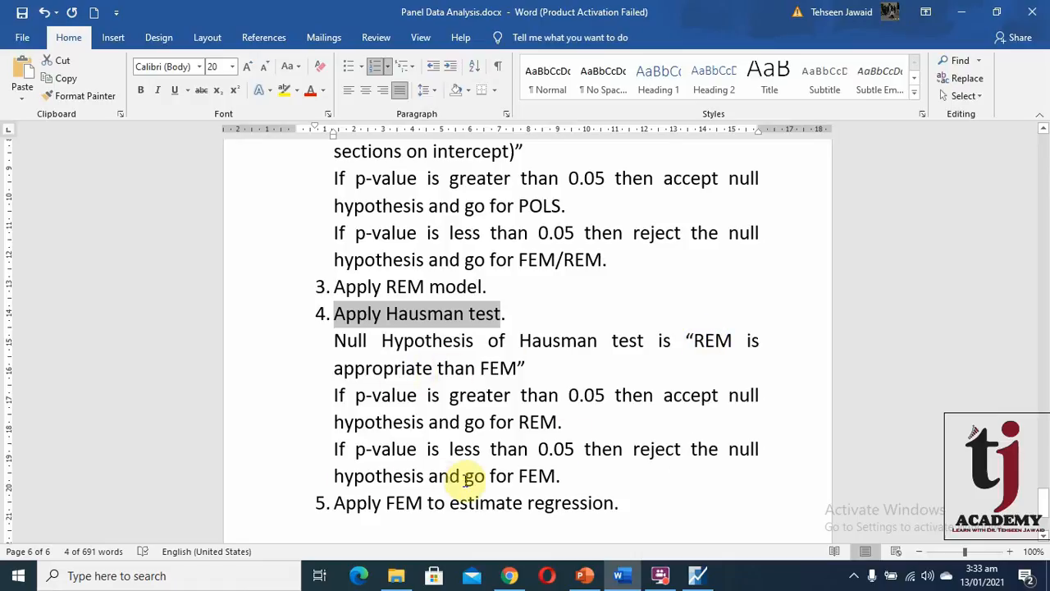
pyautogui.moveTo(464, 476); pyautogui.dragTo(562, 480)
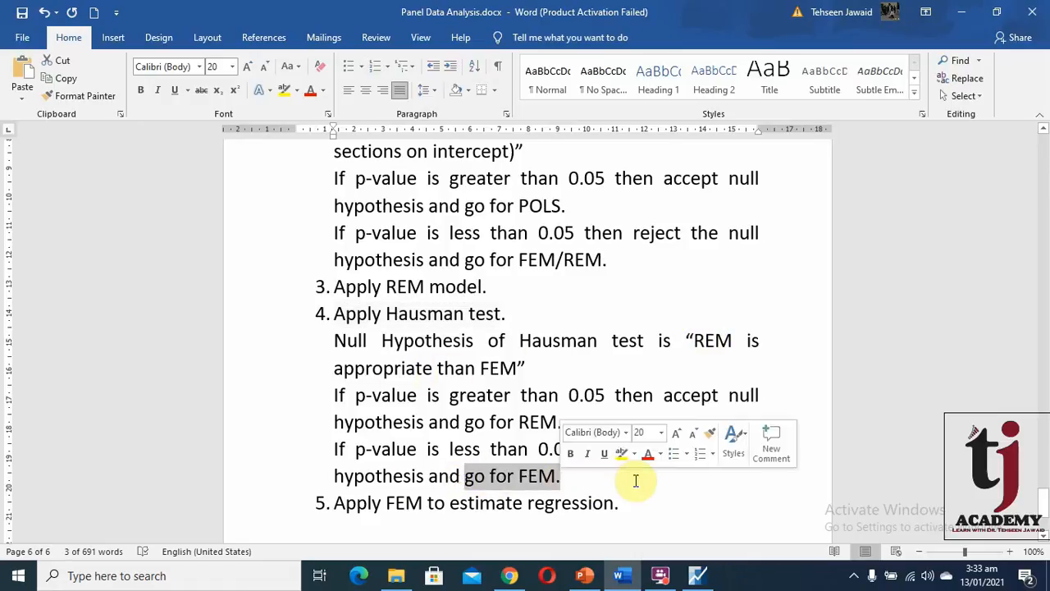
pyautogui.scroll(-1, 607, 481)
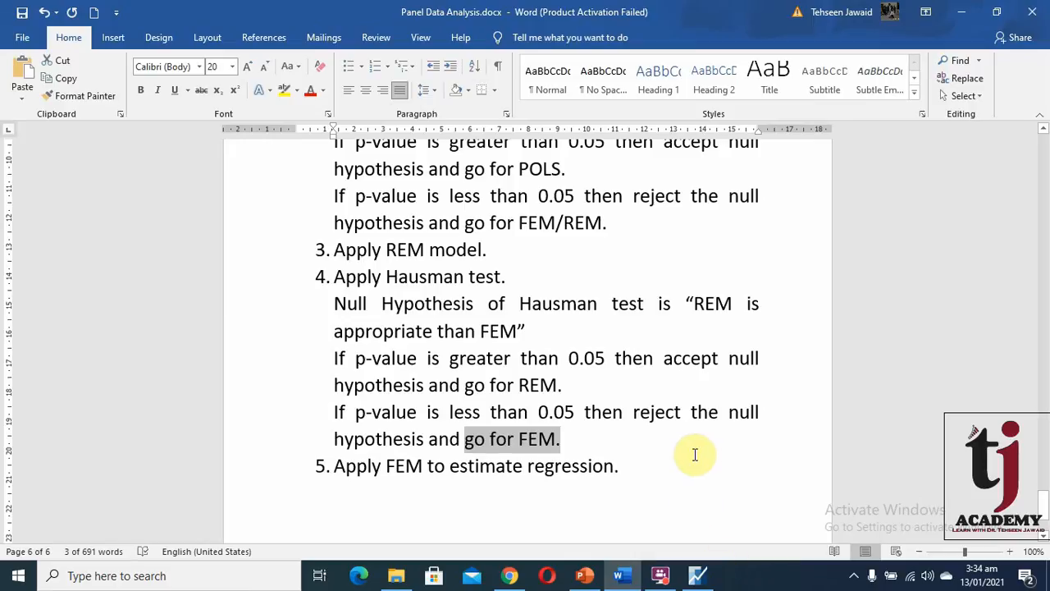
pyautogui.scroll(3, 721, 455)
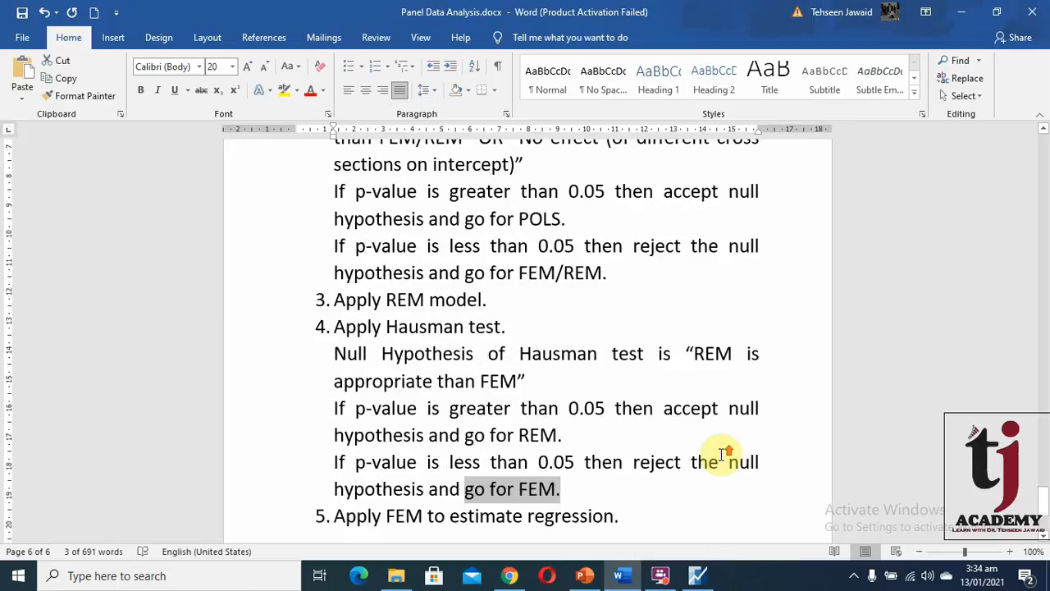
pyautogui.scroll(1, 721, 454)
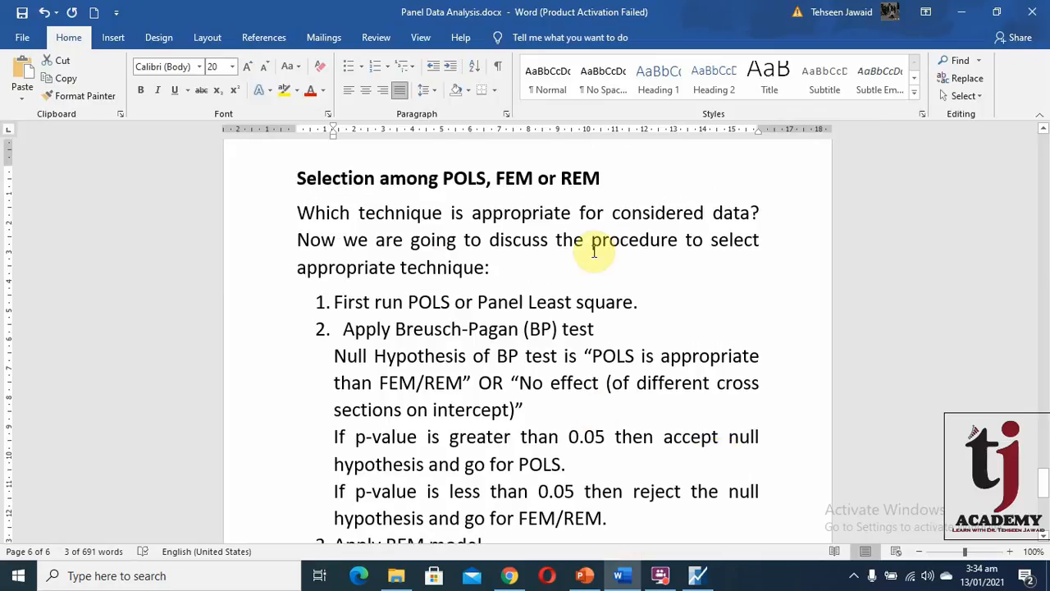
# Step: Switch to EViews and add the line "Prod is dependent variable" below the existing note in the command window
pyautogui.click(697, 575)
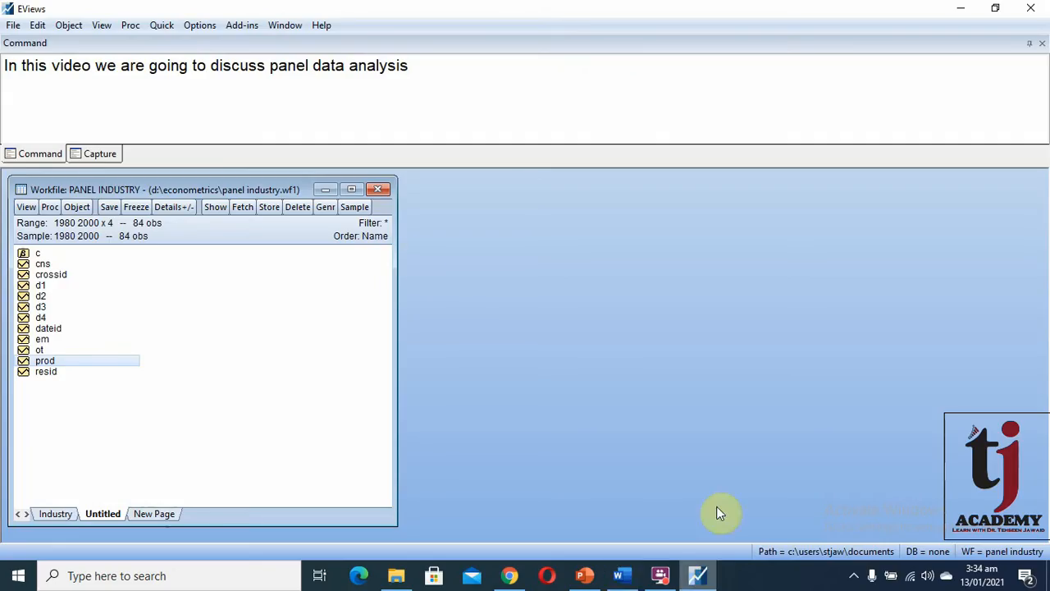
pyautogui.click(46, 108)
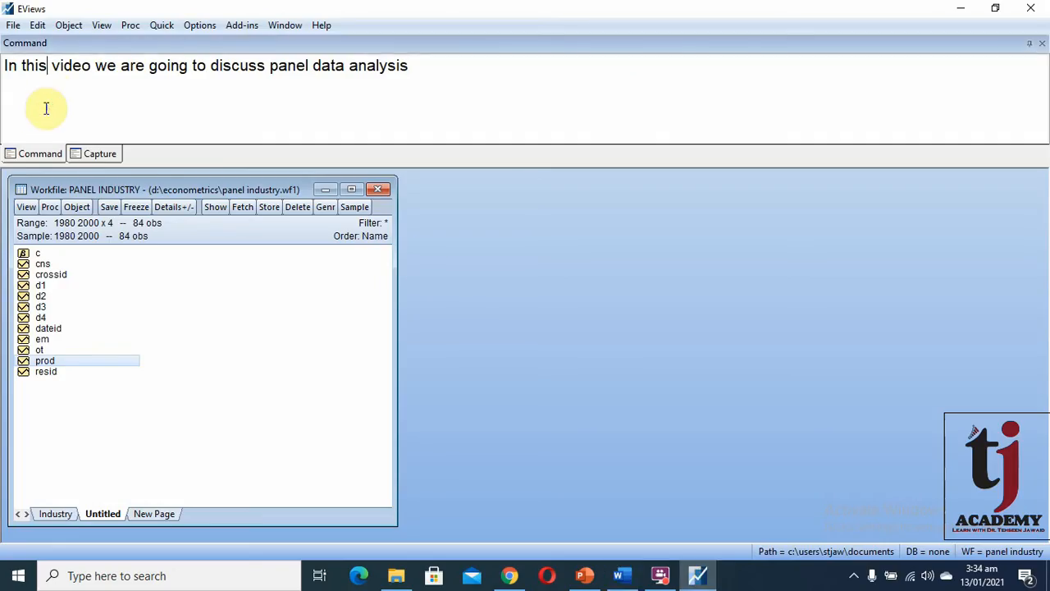
pyautogui.click(450, 63)
pyautogui.press('Return')
pyautogui.write('Prod is depe')
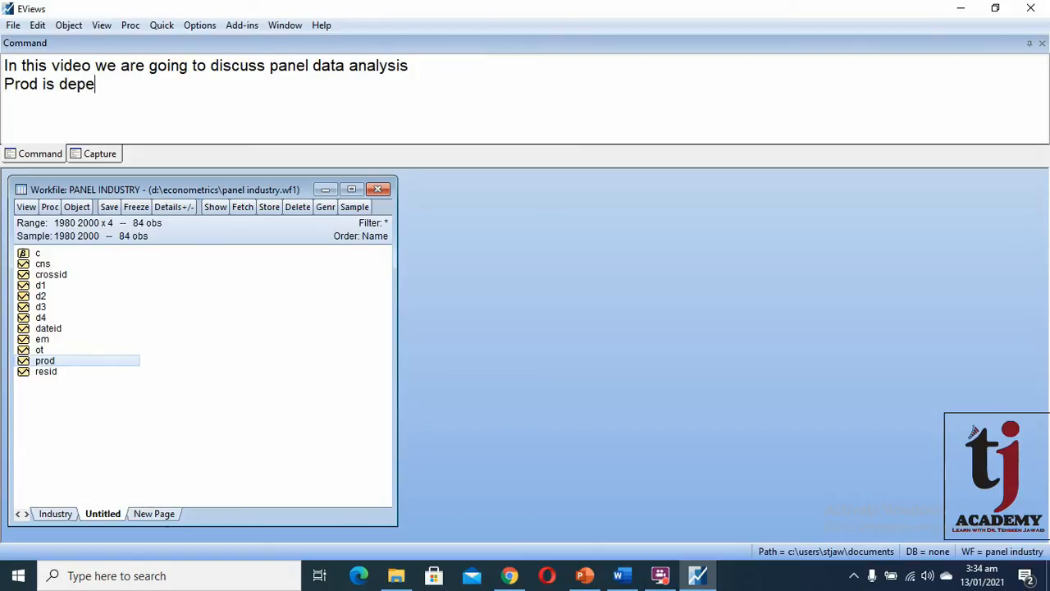
pyautogui.write('ndent var')
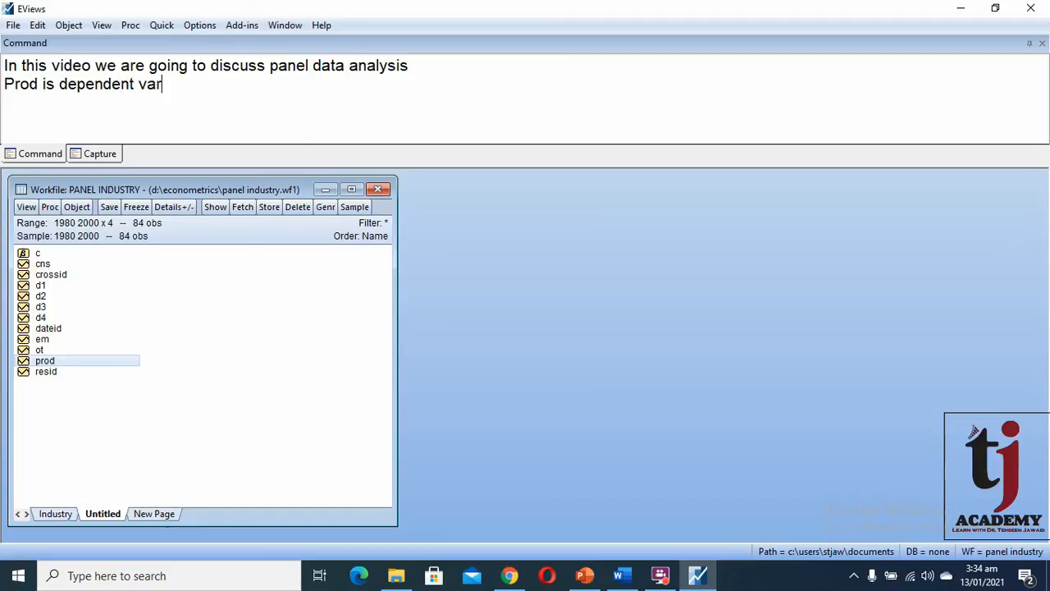
pyautogui.write('iable')
# Step: Add the note line "em is no. of employes and ot is over time are used as independent variables."
pyautogui.press('Return')
pyautogui.write('em is no')
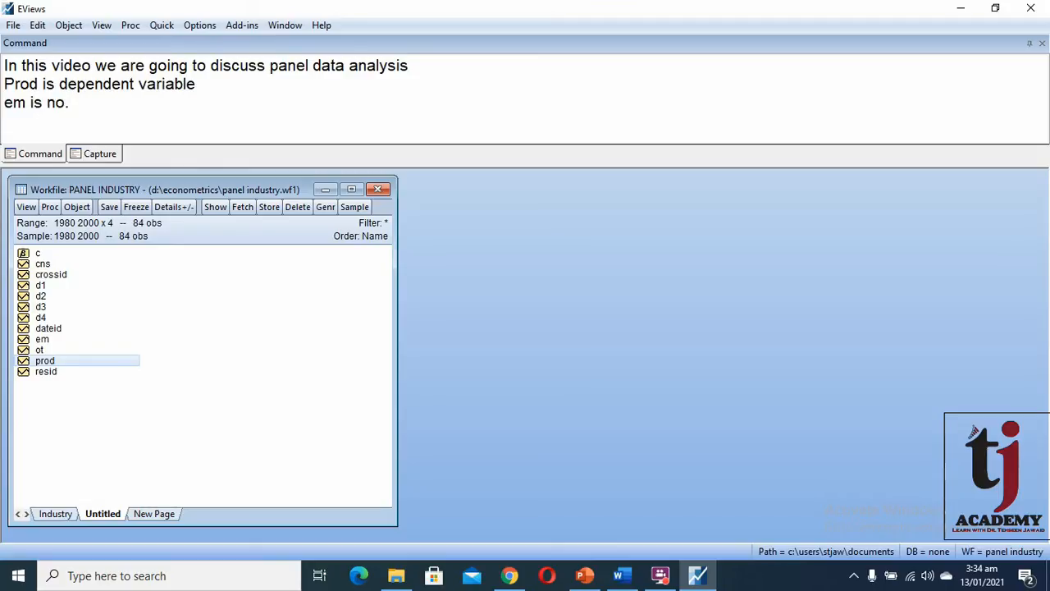
pyautogui.write('. of employes')
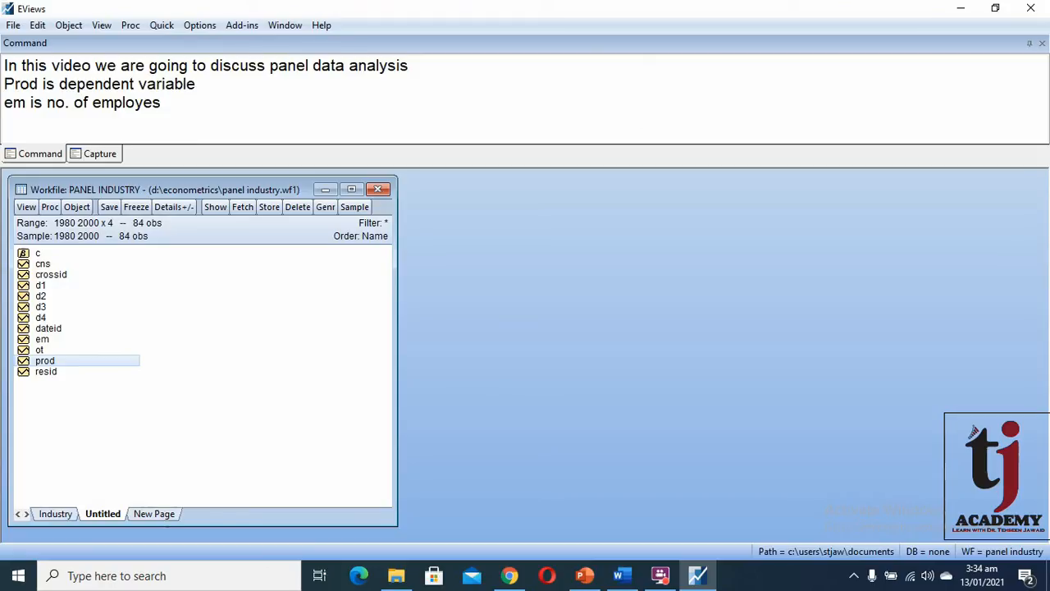
pyautogui.write(' and ot is over time ')
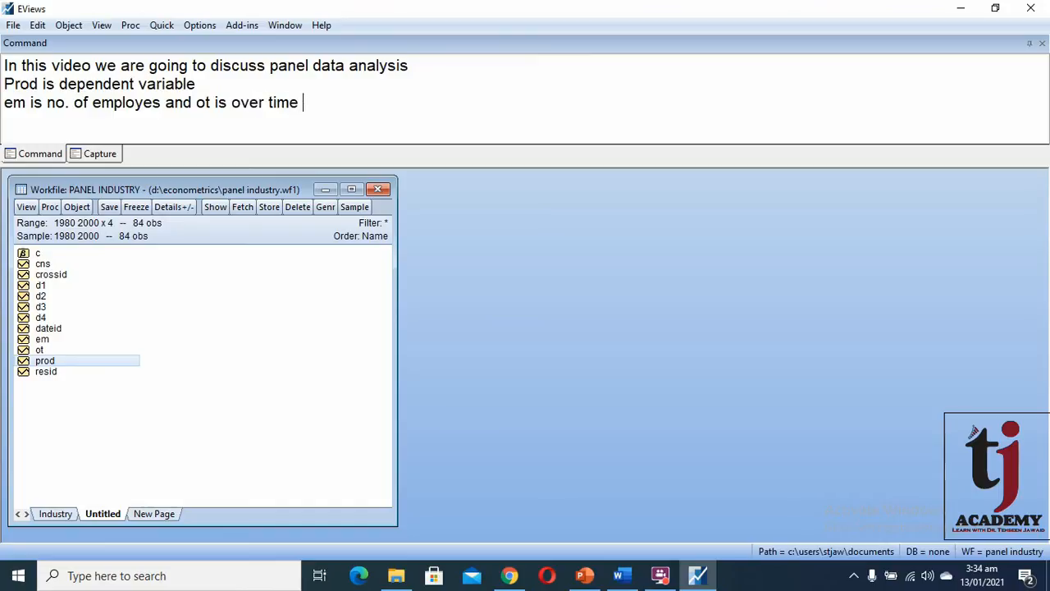
pyautogui.write('are used ')
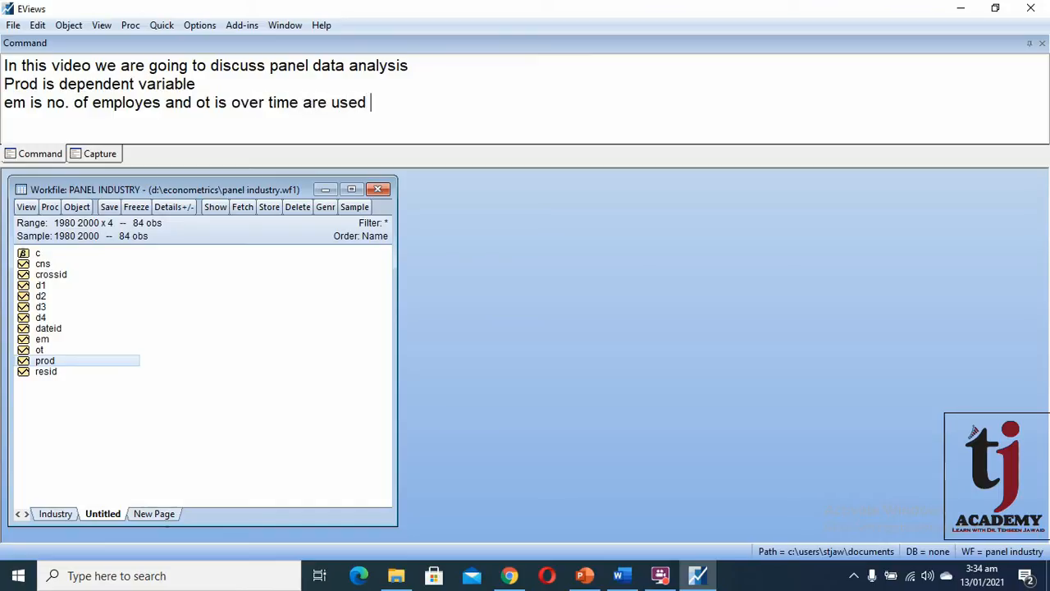
pyautogui.write('as independen')
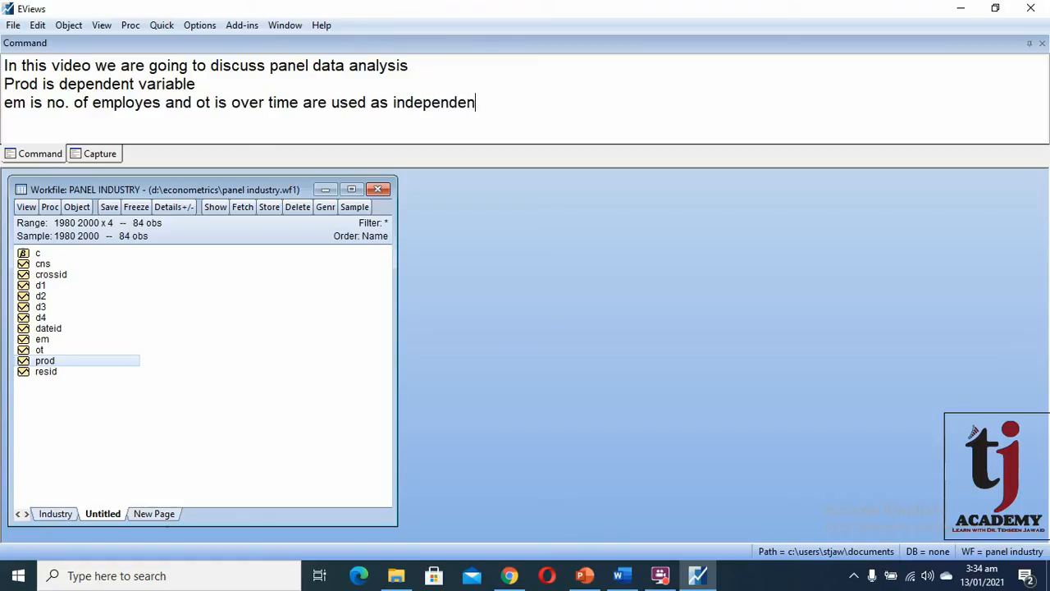
pyautogui.write('t vatiables.')
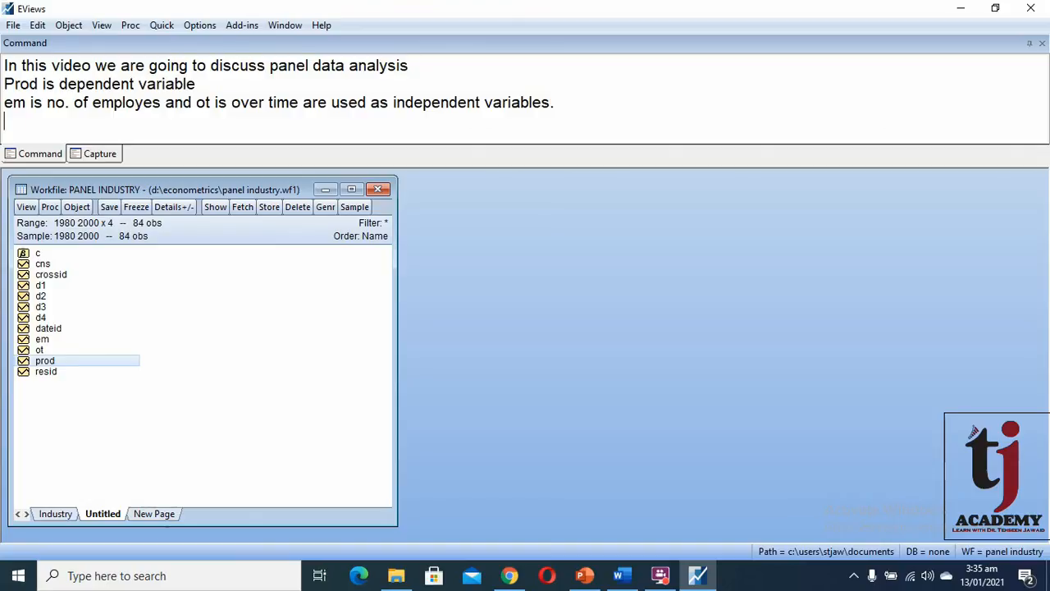
# Step: Copy the whole "Selection among POLS, FEM or REM" section from the Word document and paste it below the notes in the EViews command window
pyautogui.click(619, 575)
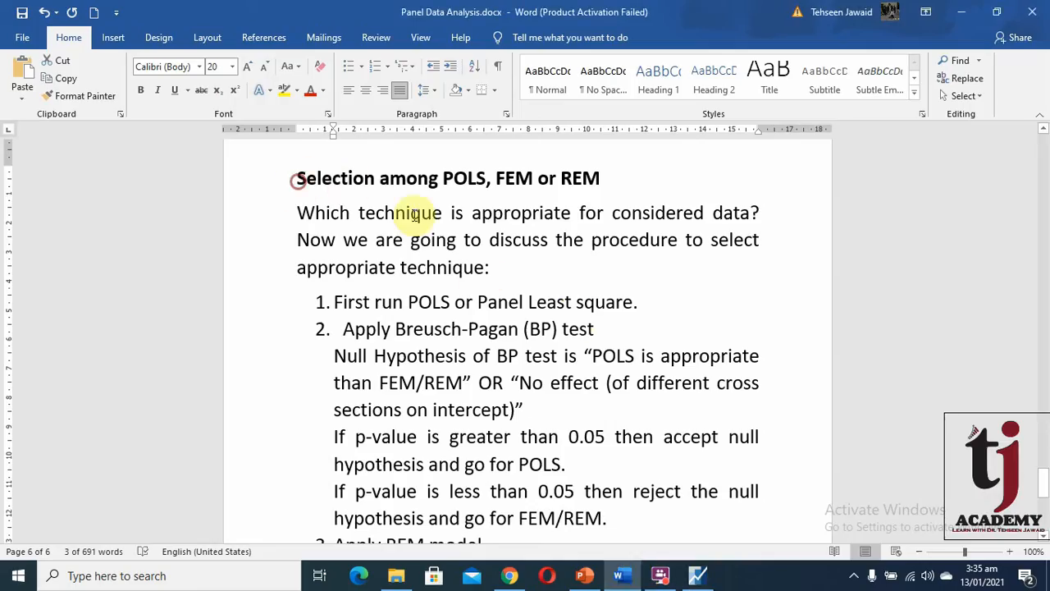
pyautogui.moveTo(294, 178); pyautogui.dragTo(683, 364)
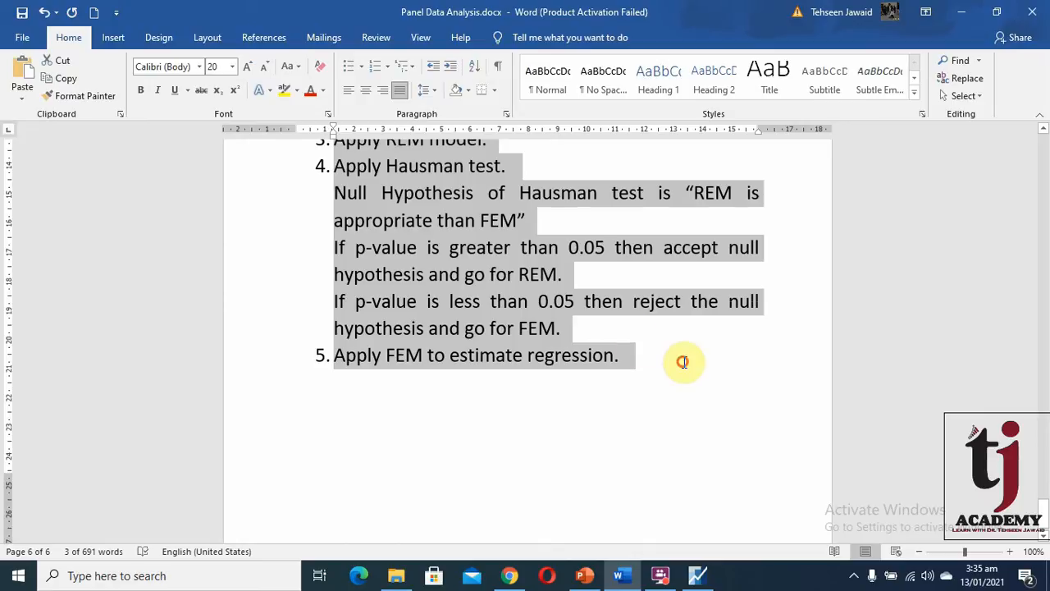
pyautogui.rightClick(501, 290)
pyautogui.click(562, 318)
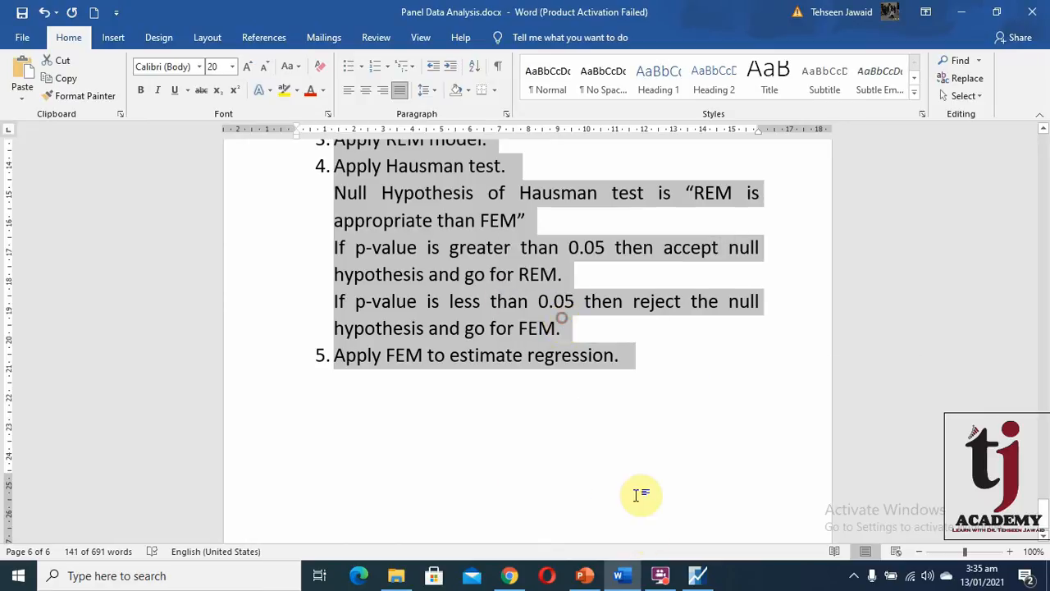
pyautogui.click(697, 575)
pyautogui.click(16, 123)
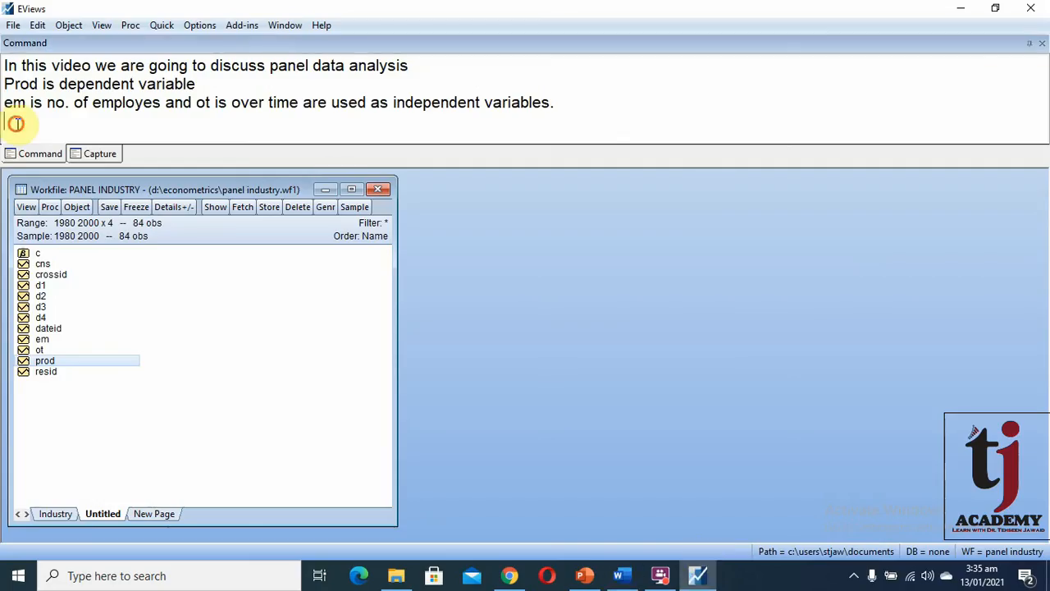
pyautogui.hotkey('ctrl', 'v')
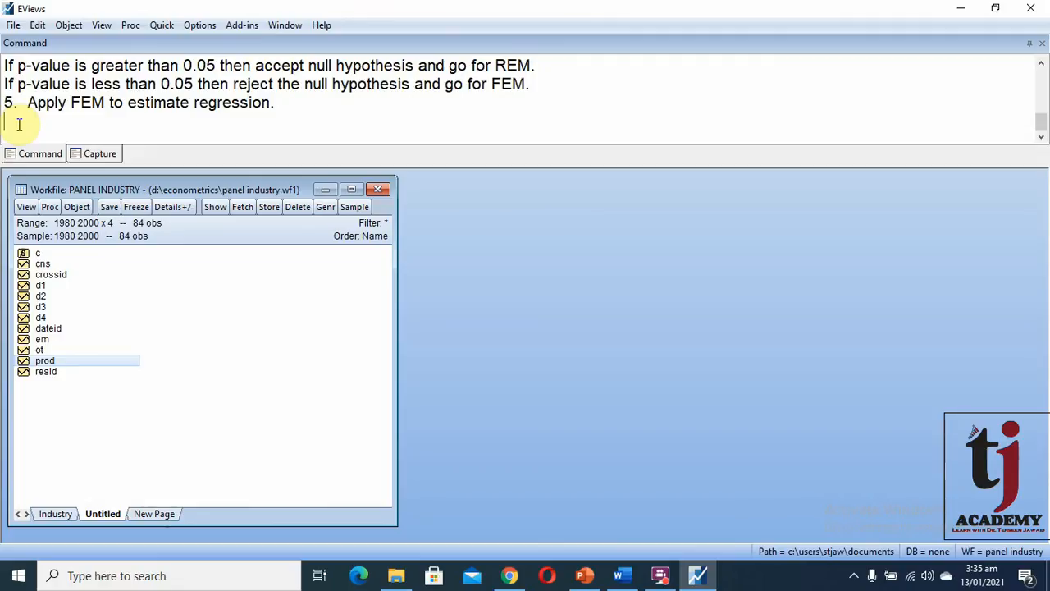
# Step: Estimate the equation "Prod c em ot" by LS - Least Squares (LS and AR) for the sample 1980 2000 and place its window beside the workfile
pyautogui.scroll(5, 145, 103)
pyautogui.scroll(1, 191, 99)
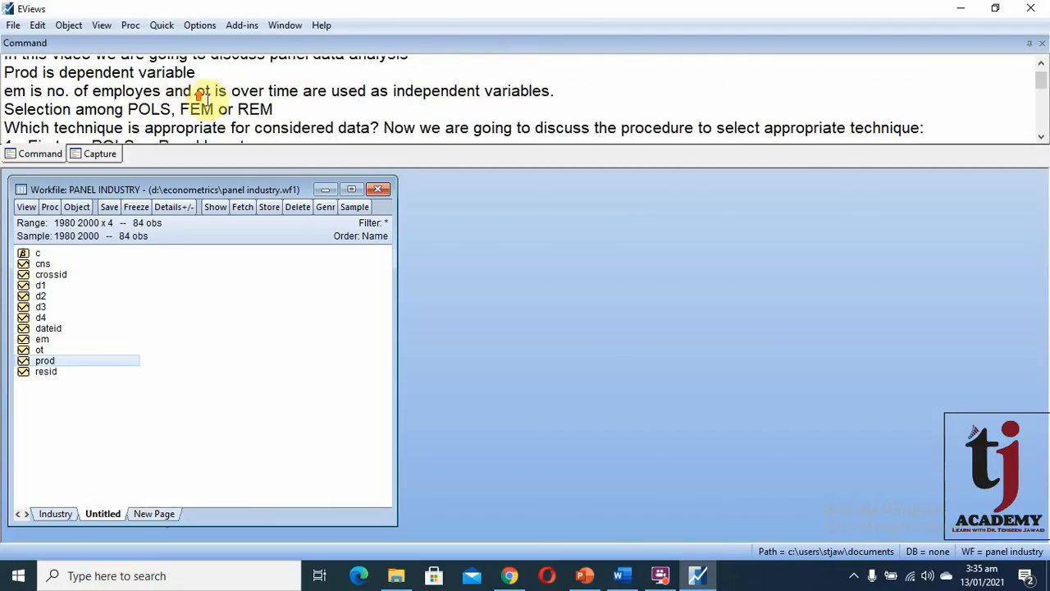
pyautogui.click(1040, 137)
pyautogui.click(1041, 137)
pyautogui.click(1040, 137)
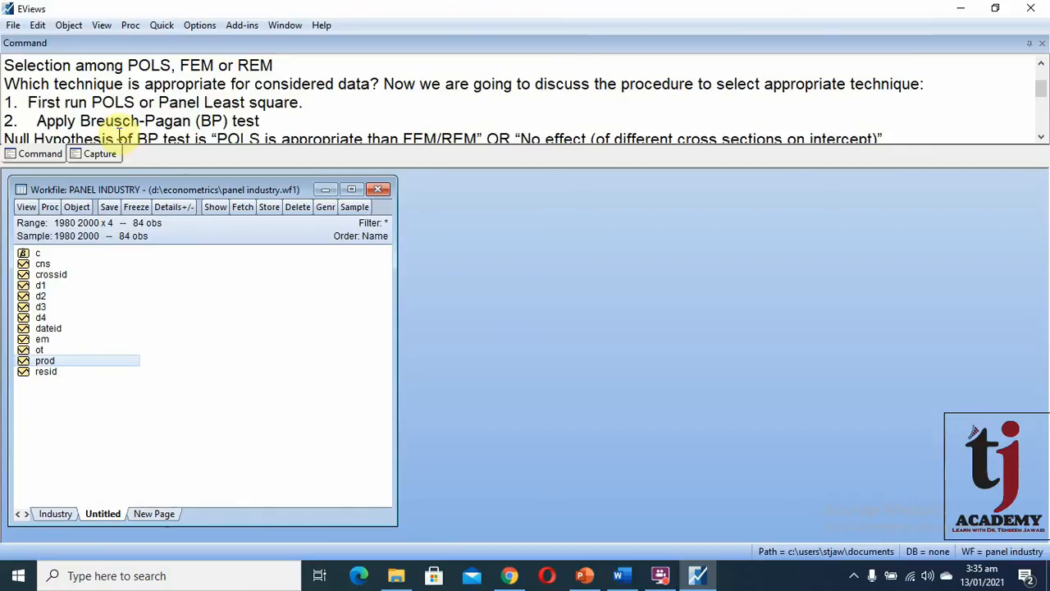
pyautogui.click(162, 27)
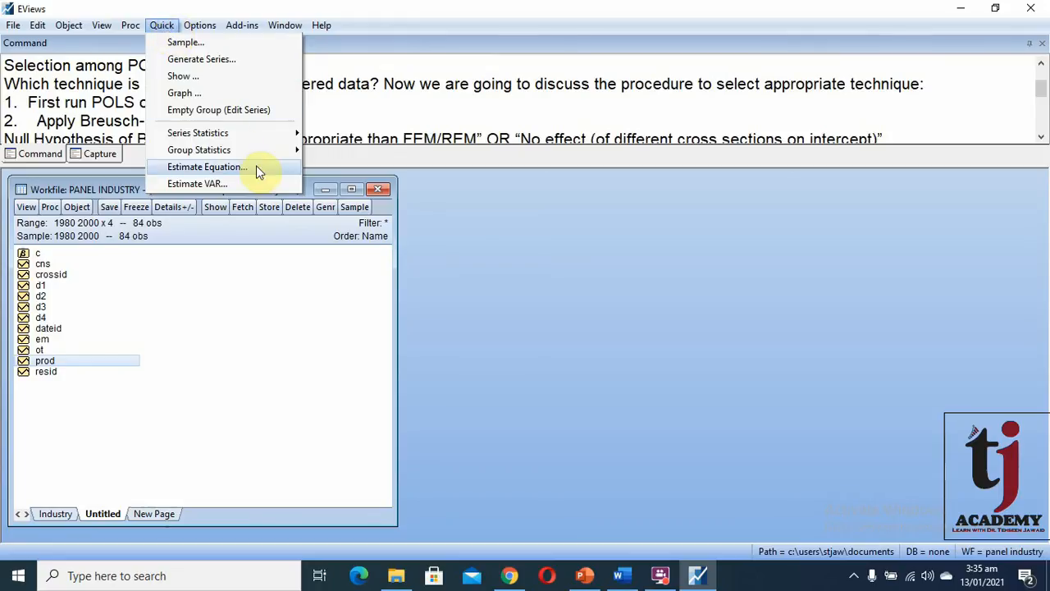
pyautogui.click(207, 167)
pyautogui.moveTo(446, 140); pyautogui.dragTo(544, 160)
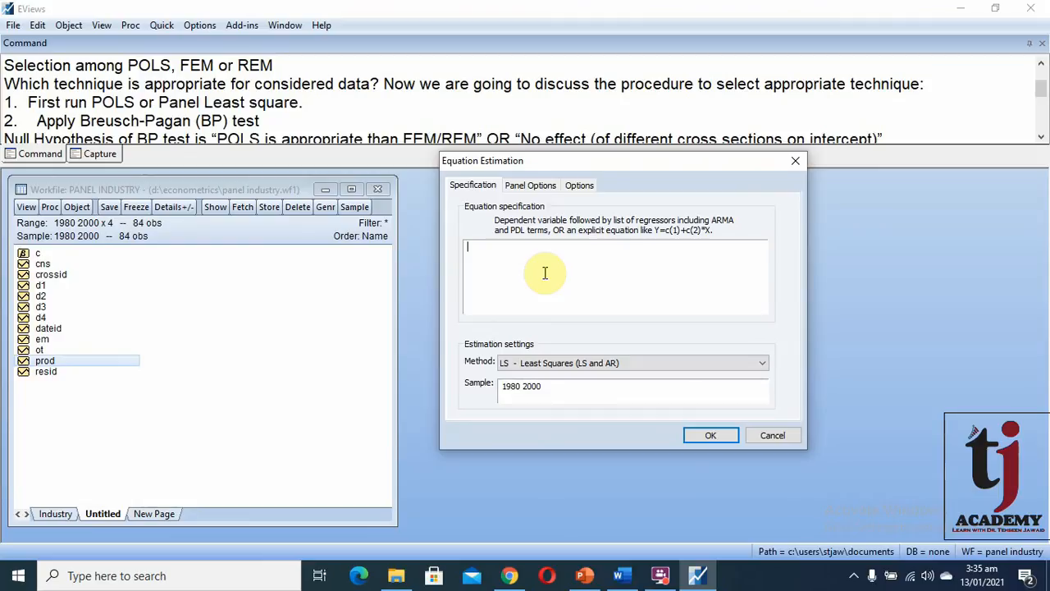
pyautogui.write('Prod c em ot')
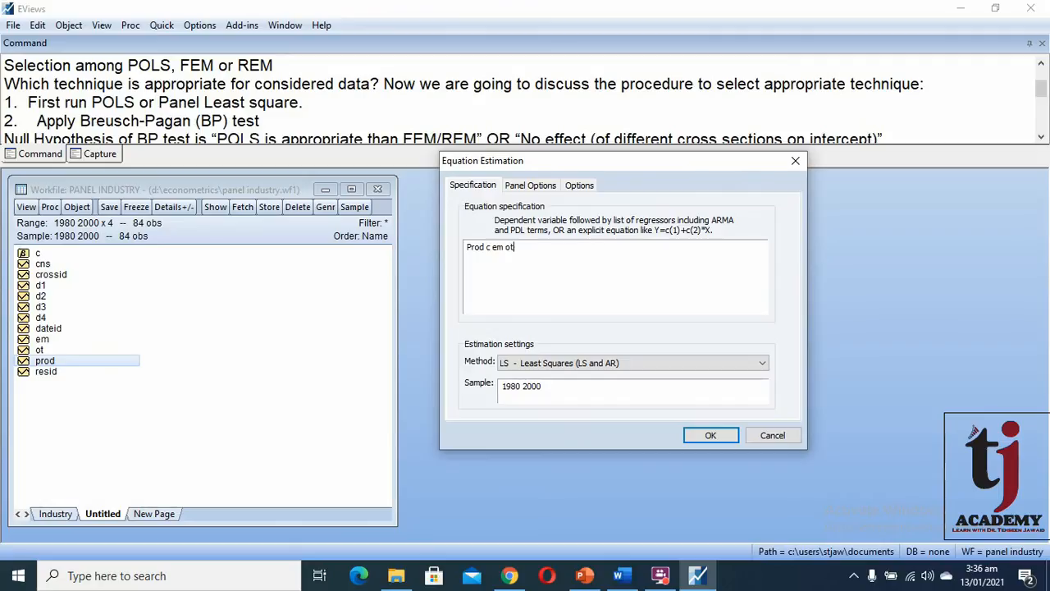
pyautogui.click(693, 310)
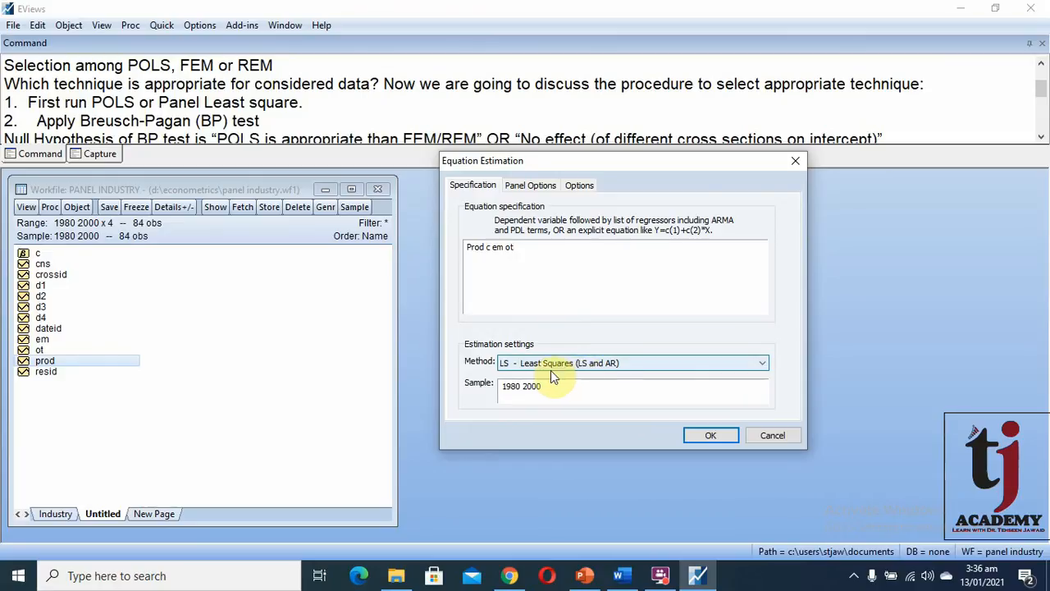
pyautogui.click(707, 439)
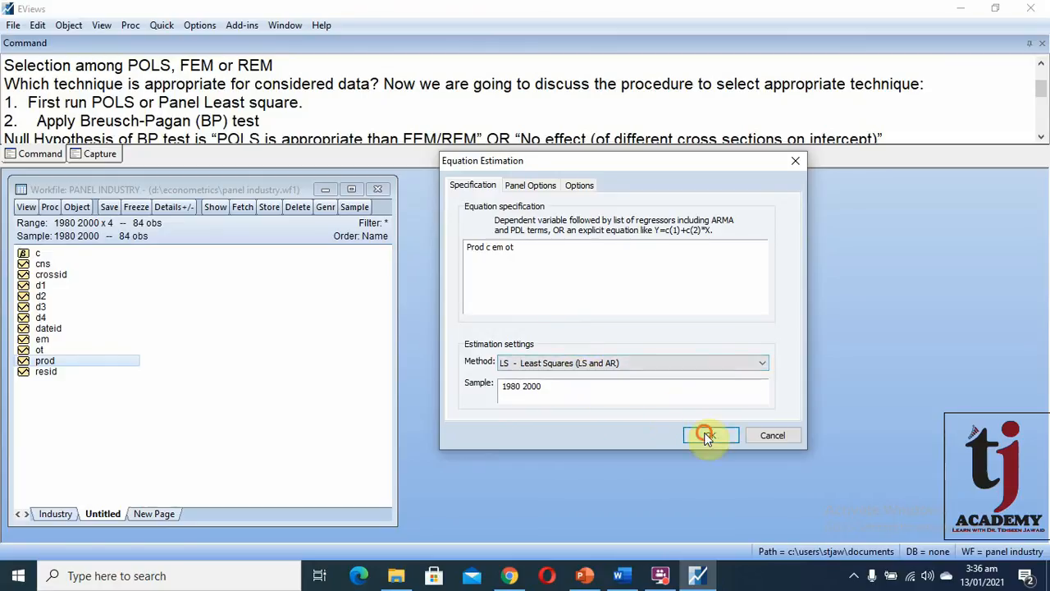
pyautogui.moveTo(176, 206); pyautogui.dragTo(607, 192)
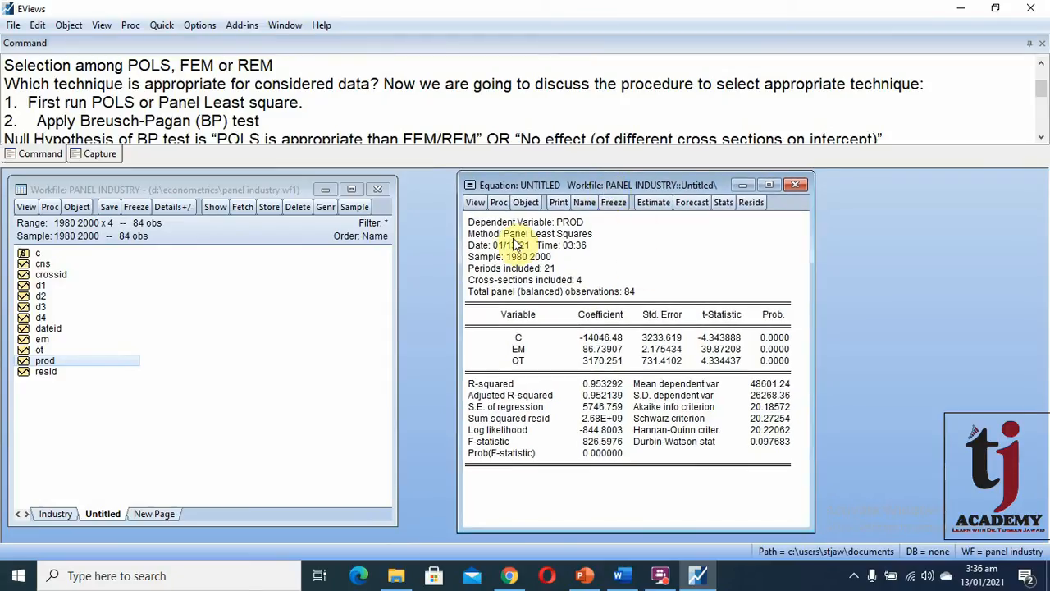
# Step: Examine the Panel Least Squares output: method, EM and OT coefficients and probabilities, R-squared values and F-statistic
pyautogui.click(591, 235)
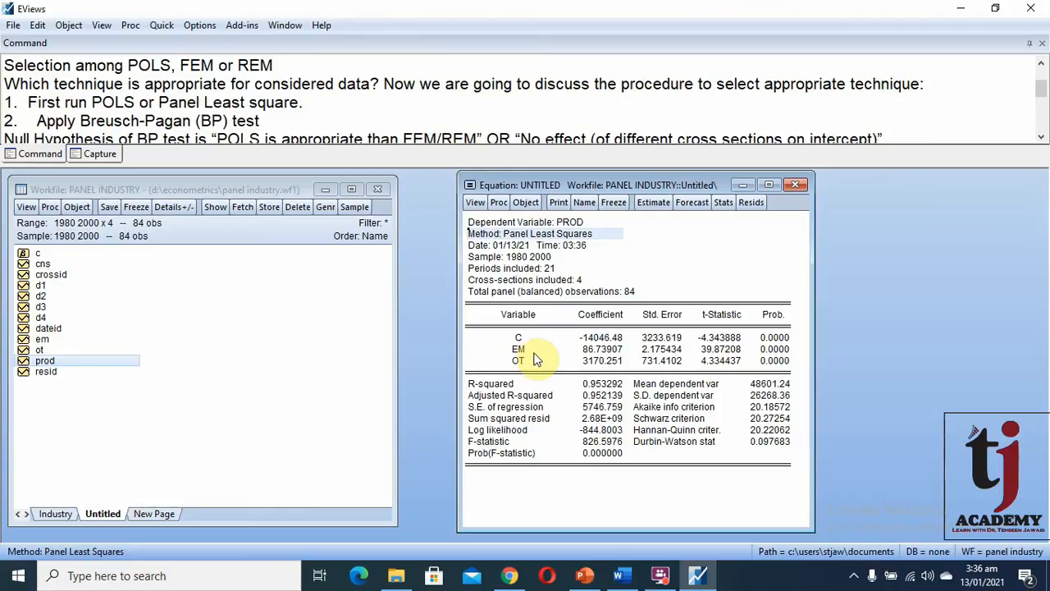
pyautogui.moveTo(592, 349); pyautogui.dragTo(604, 360)
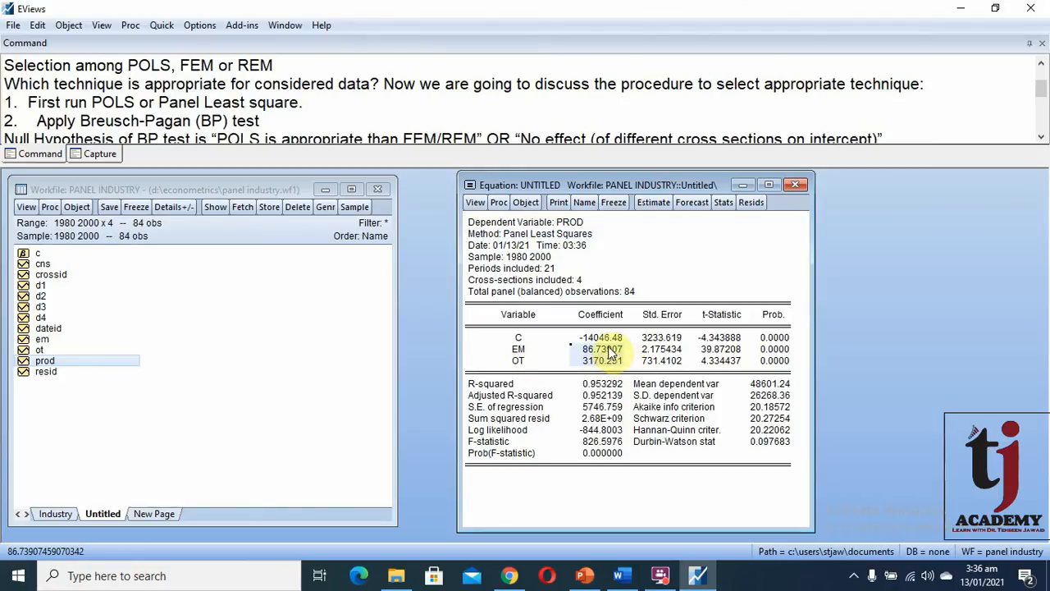
pyautogui.click(786, 350)
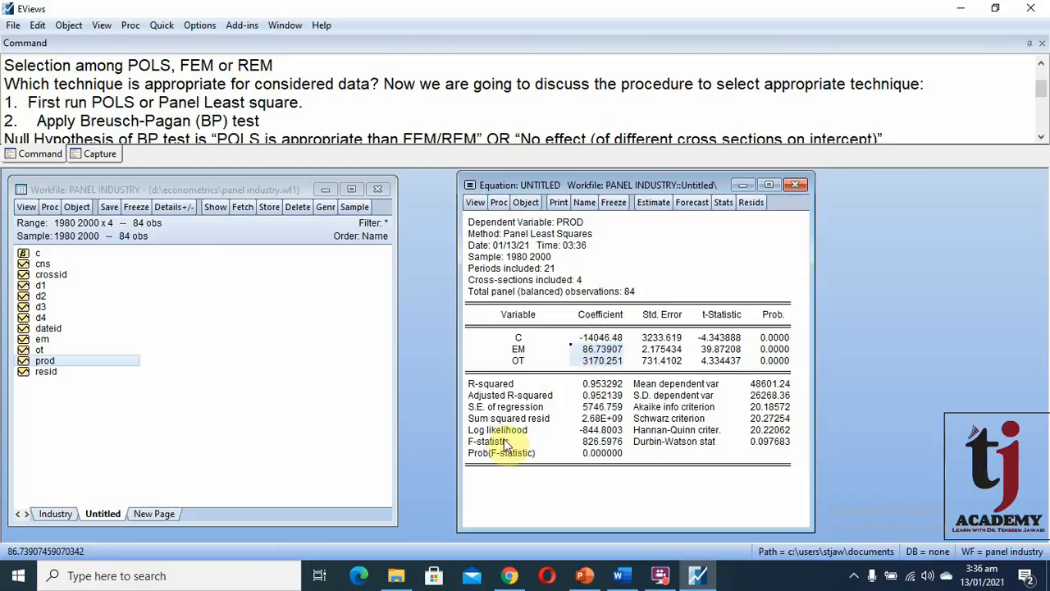
pyautogui.click(592, 385)
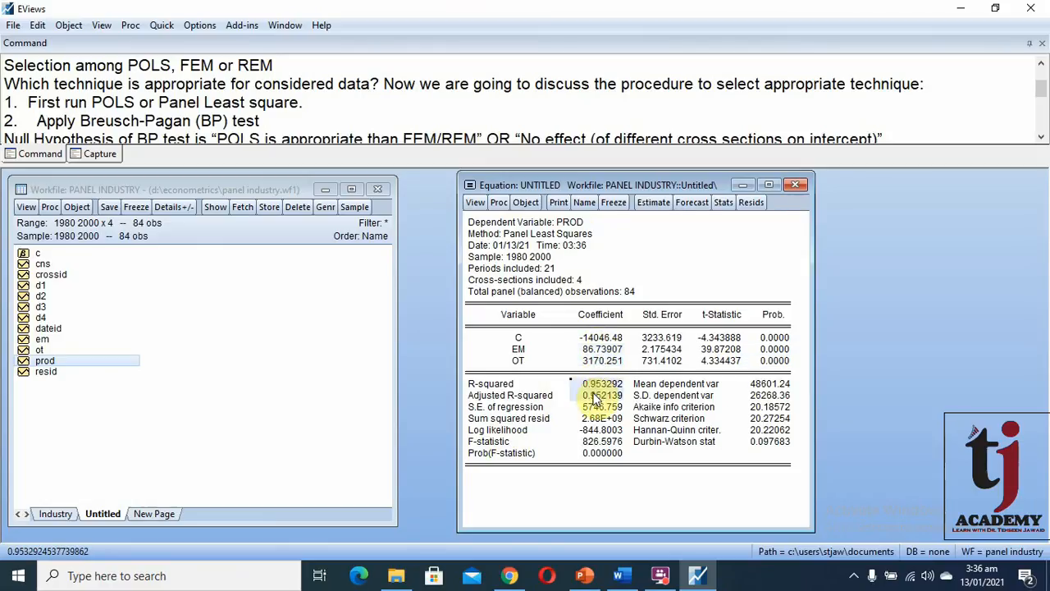
pyautogui.click(516, 444)
pyautogui.moveTo(514, 441); pyautogui.dragTo(608, 453)
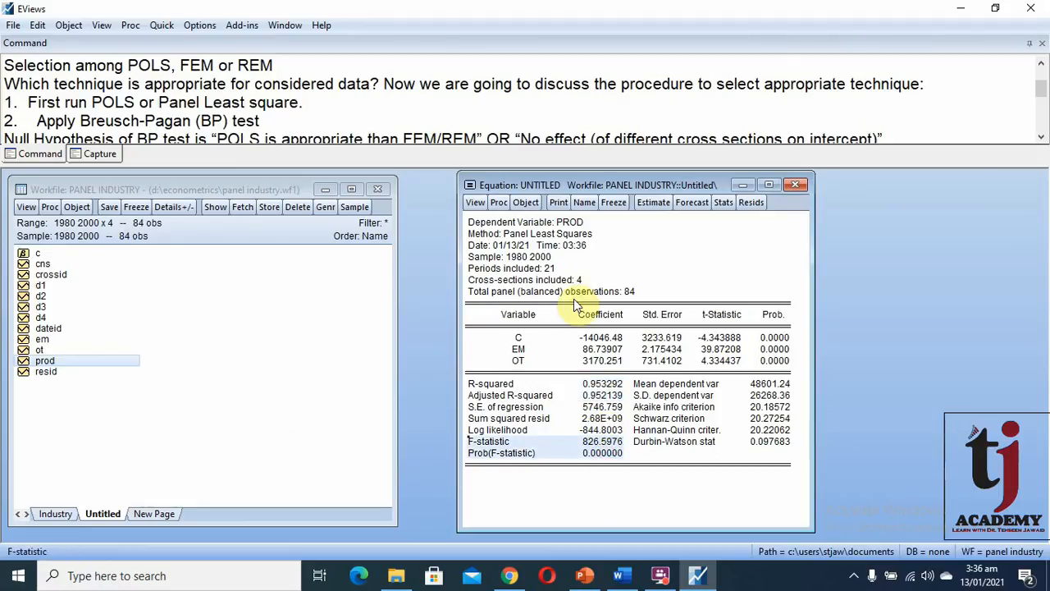
pyautogui.click(596, 267)
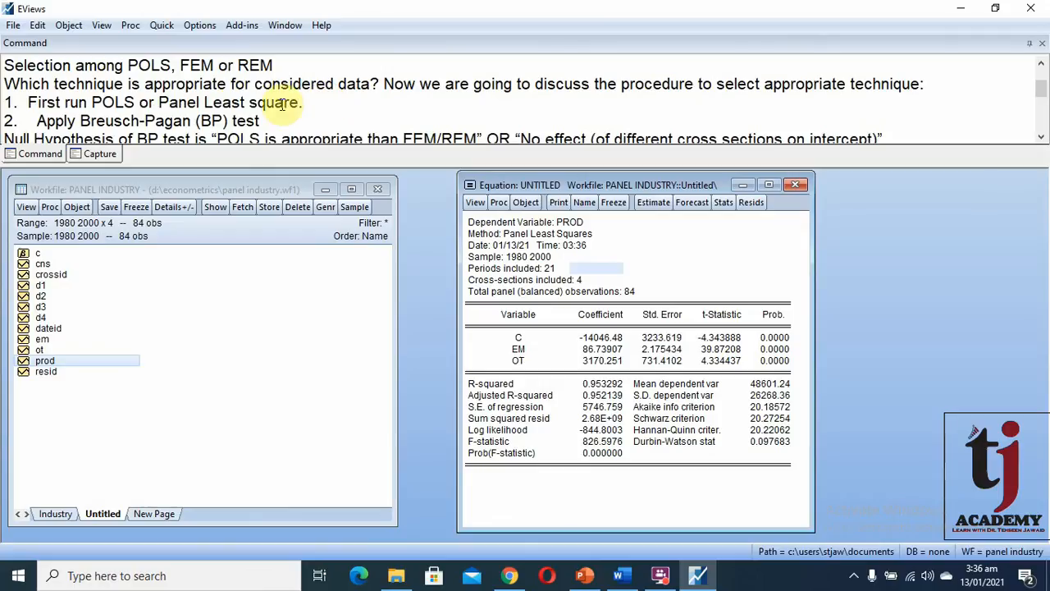
# Step: Highlight the Breusch-Pagan (BP) test in the notes and run the Omitted Random Effects - Lagrange Multiplier test on the equation
pyautogui.moveTo(79, 120); pyautogui.dragTo(261, 120)
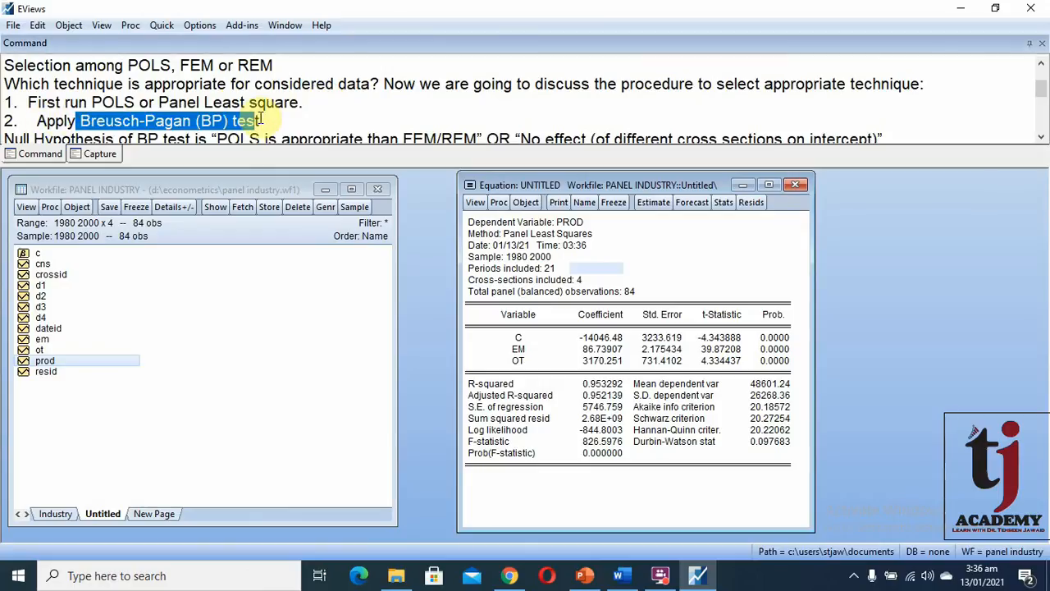
pyautogui.click(1040, 139)
pyautogui.click(1040, 139)
pyautogui.click(1040, 140)
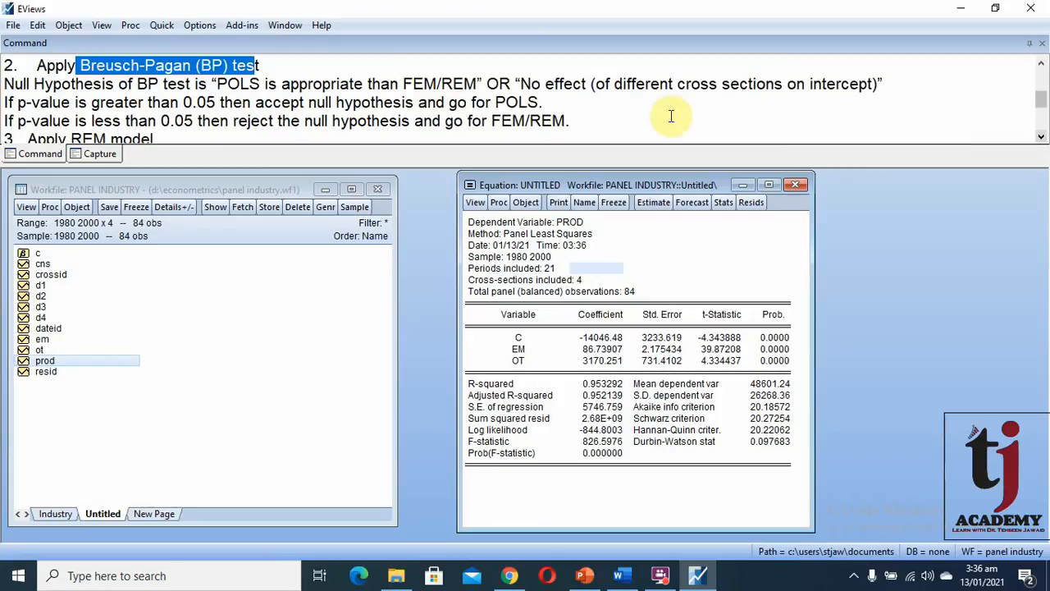
pyautogui.click(479, 205)
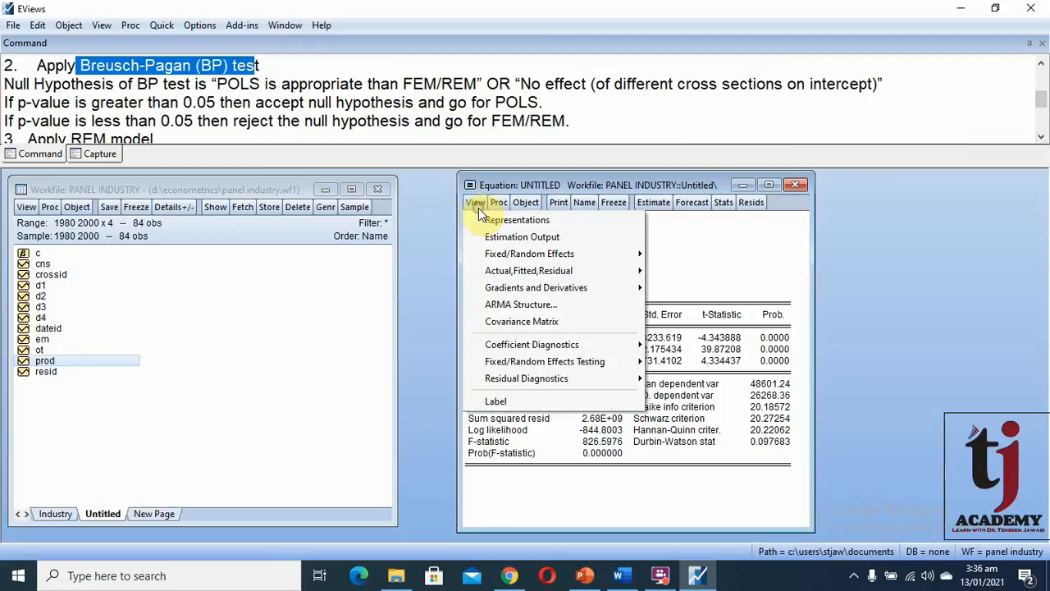
pyautogui.moveTo(609, 362)
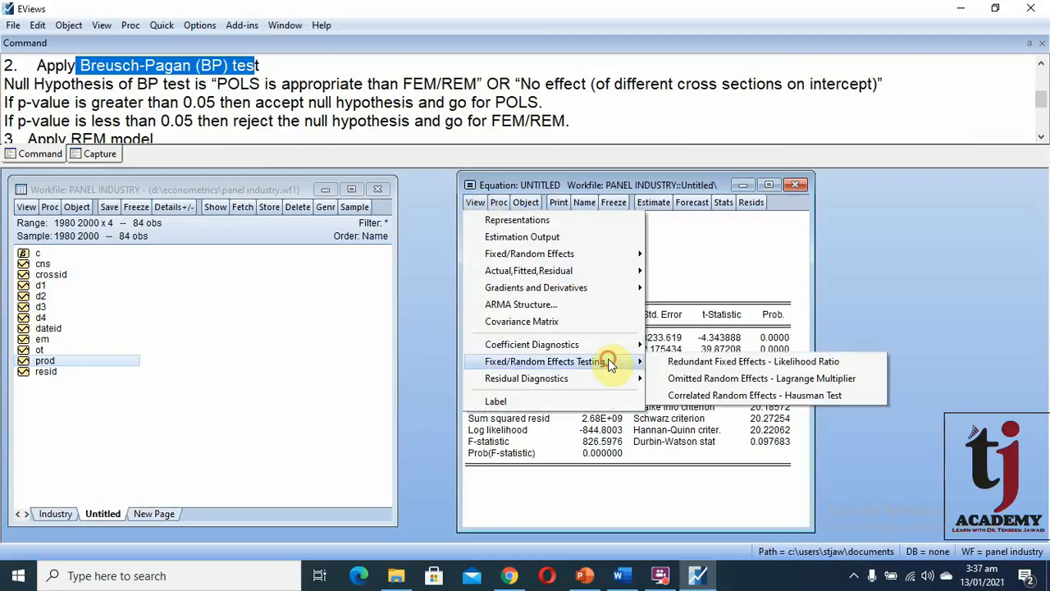
pyautogui.click(809, 383)
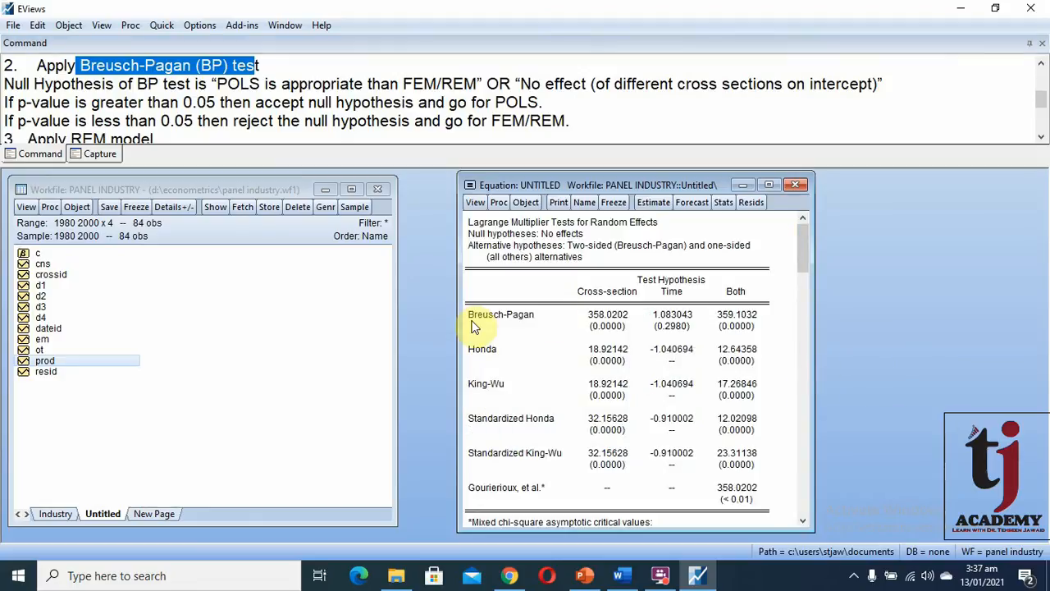
# Step: Check the Breusch-Pagan p-values for cross-section, time and both against the 0.05 rule for going for FEM/REM
pyautogui.click(620, 331)
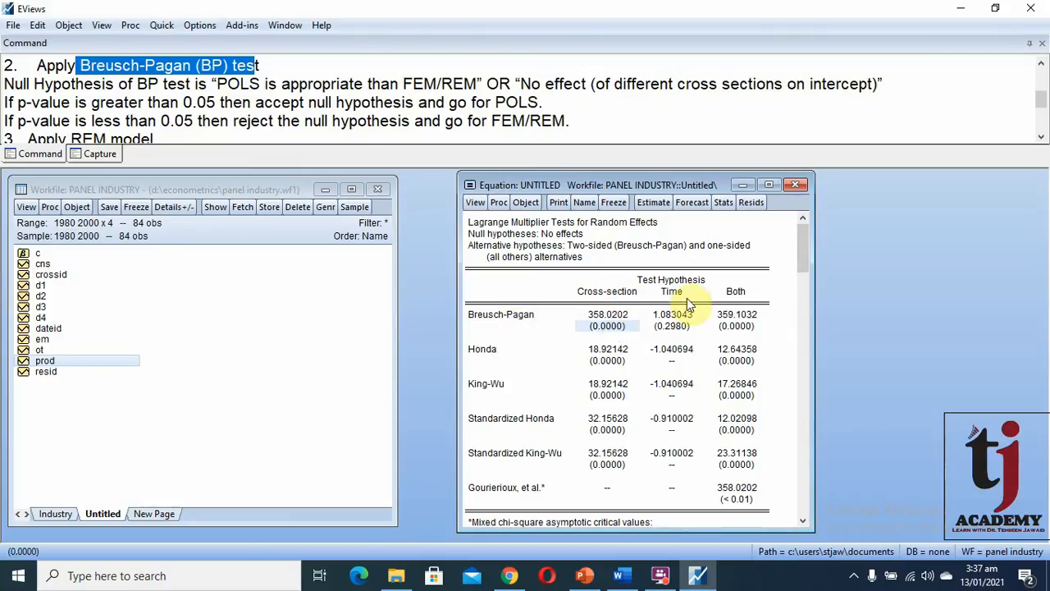
pyautogui.click(681, 328)
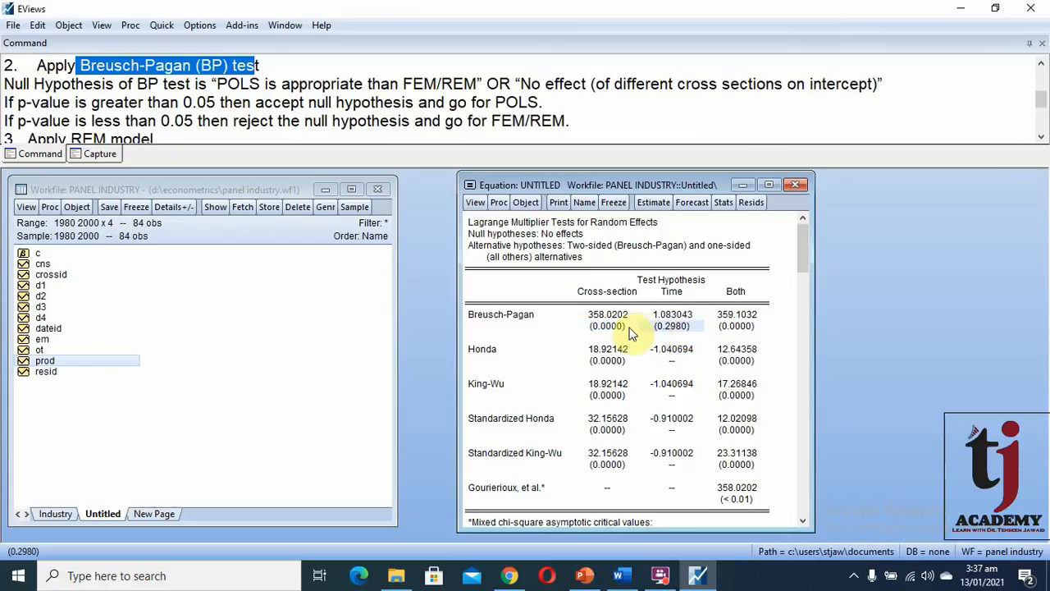
pyautogui.click(606, 328)
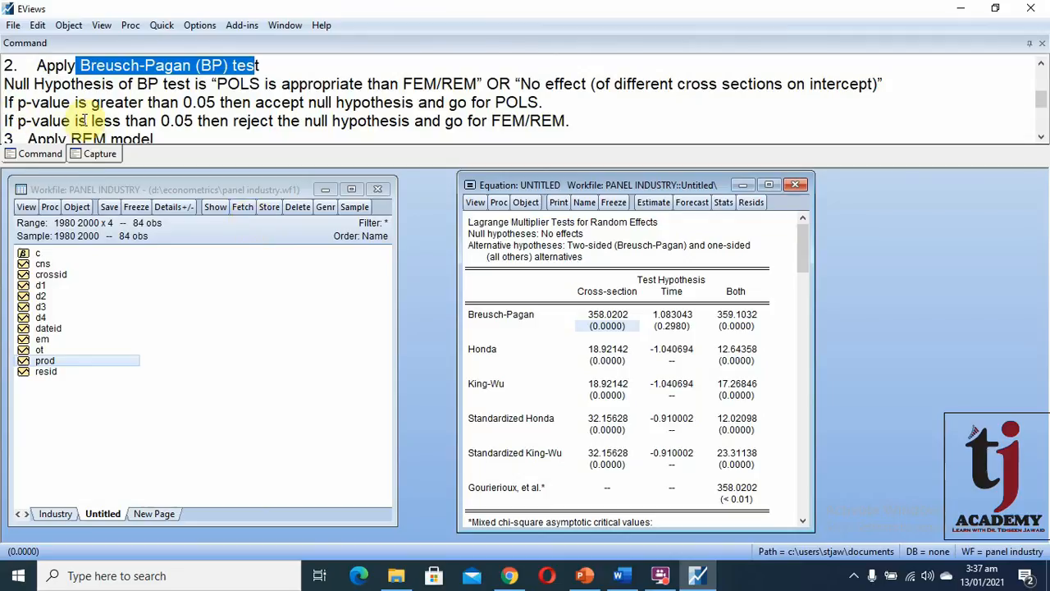
pyautogui.moveTo(162, 120); pyautogui.dragTo(187, 120)
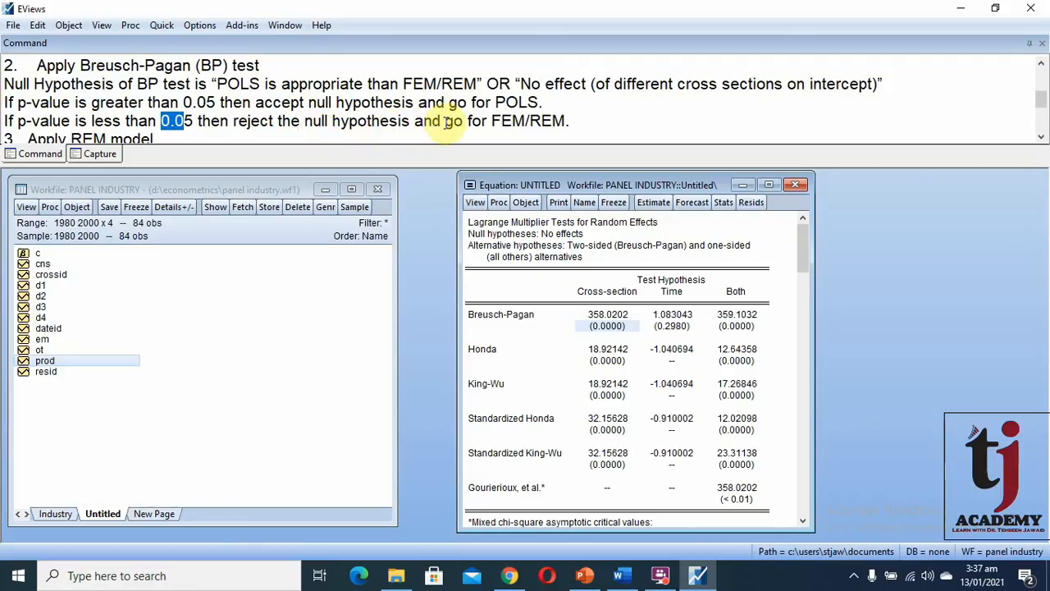
pyautogui.moveTo(447, 121); pyautogui.dragTo(566, 123)
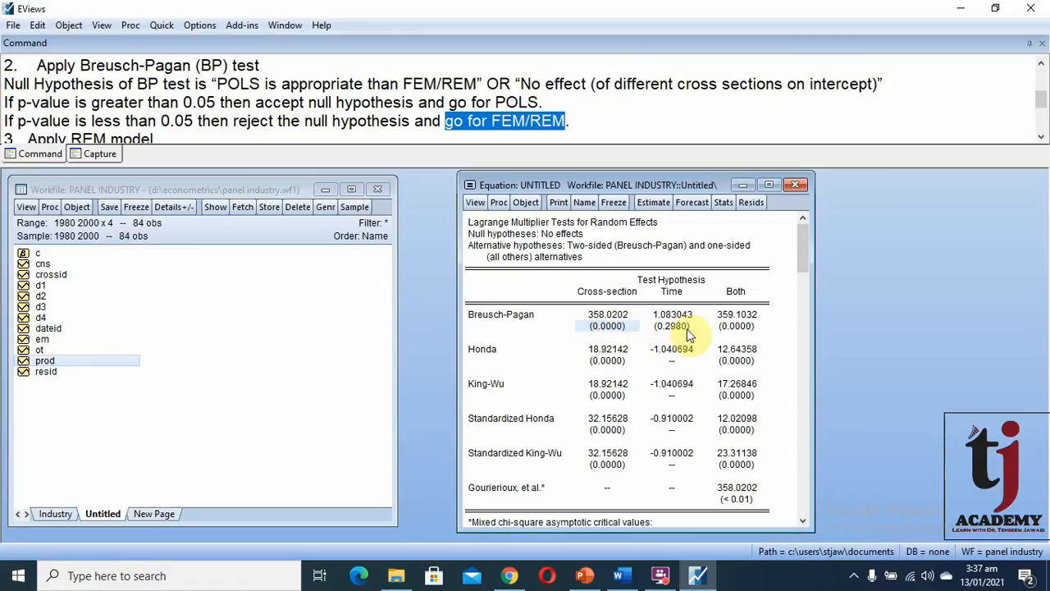
pyautogui.click(744, 326)
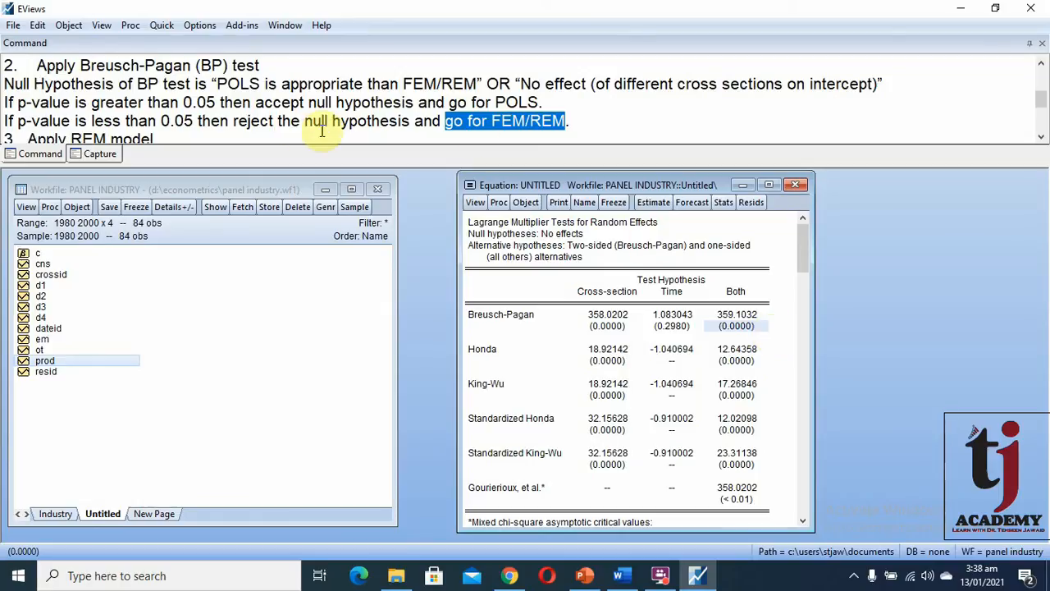
# Step: Find item 3 of the selection procedure in the command window notes and highlight "Apply REM model."
pyautogui.click(1040, 140)
pyautogui.click(1040, 140)
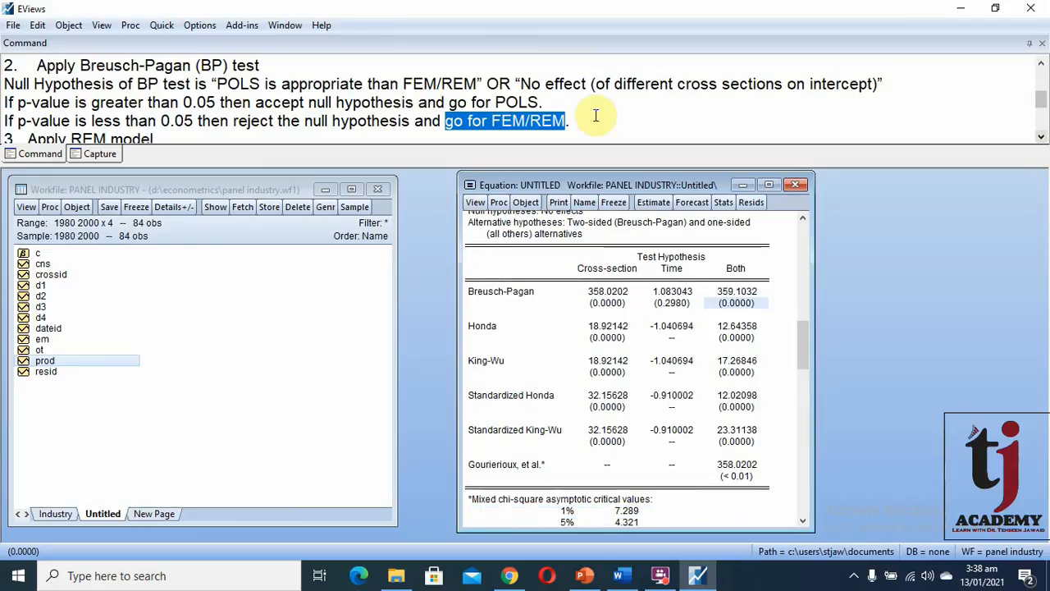
pyautogui.click(597, 118)
pyautogui.click(1040, 140)
pyautogui.click(1041, 139)
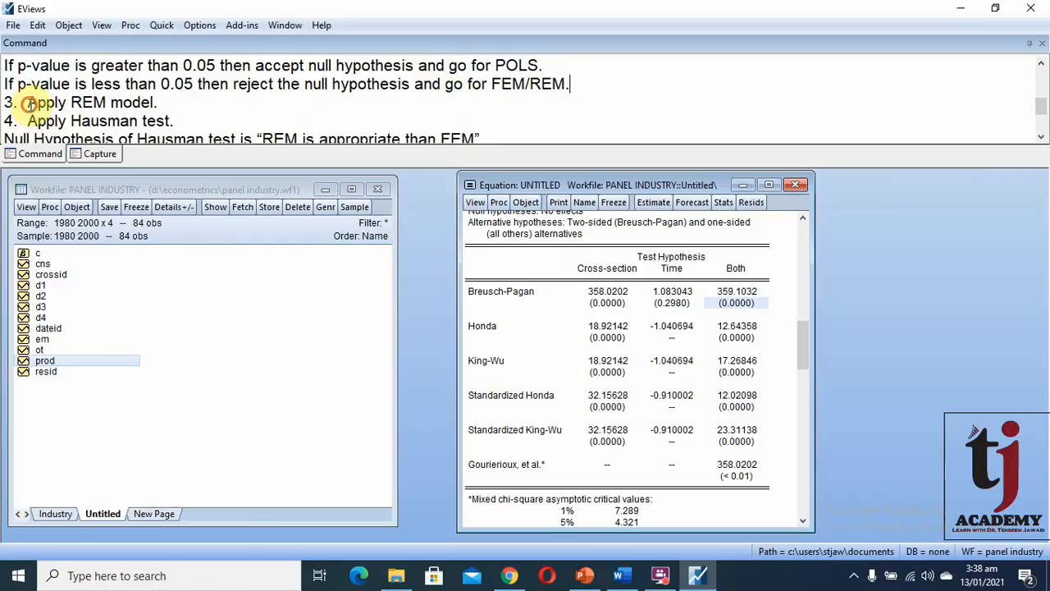
pyautogui.moveTo(27, 103); pyautogui.dragTo(174, 102)
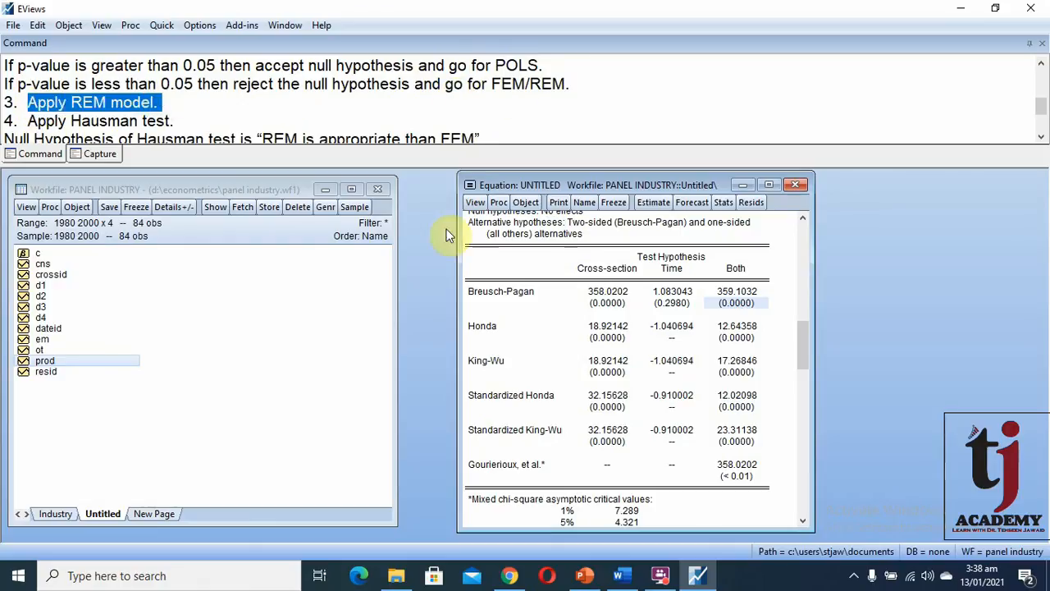
# Step: Re-estimate the prod equation with the cross-section effects set to Random and the period effects left at None
pyautogui.scroll(1, 626, 339)
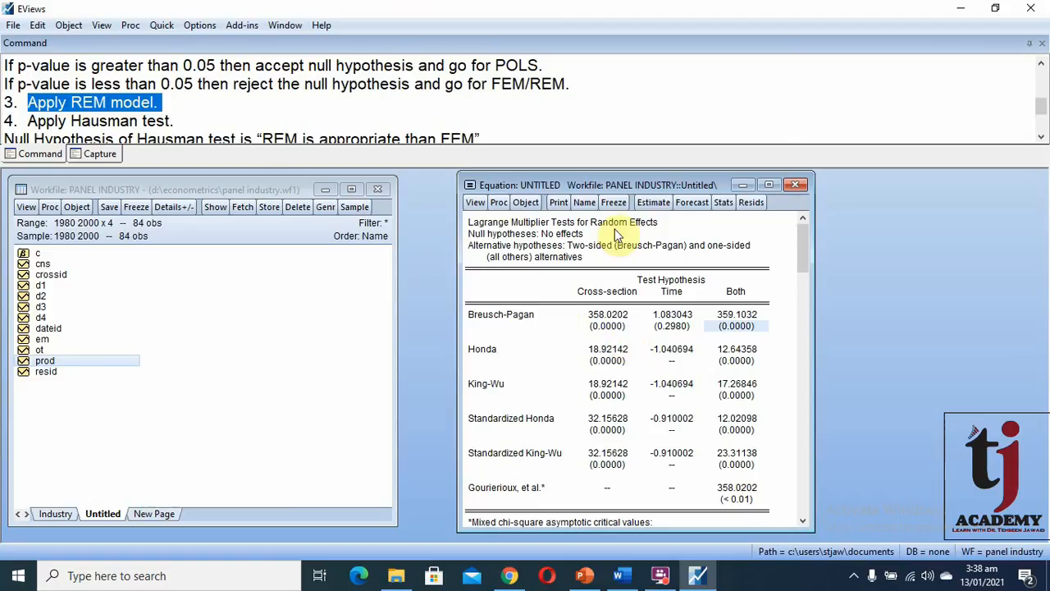
pyautogui.click(656, 205)
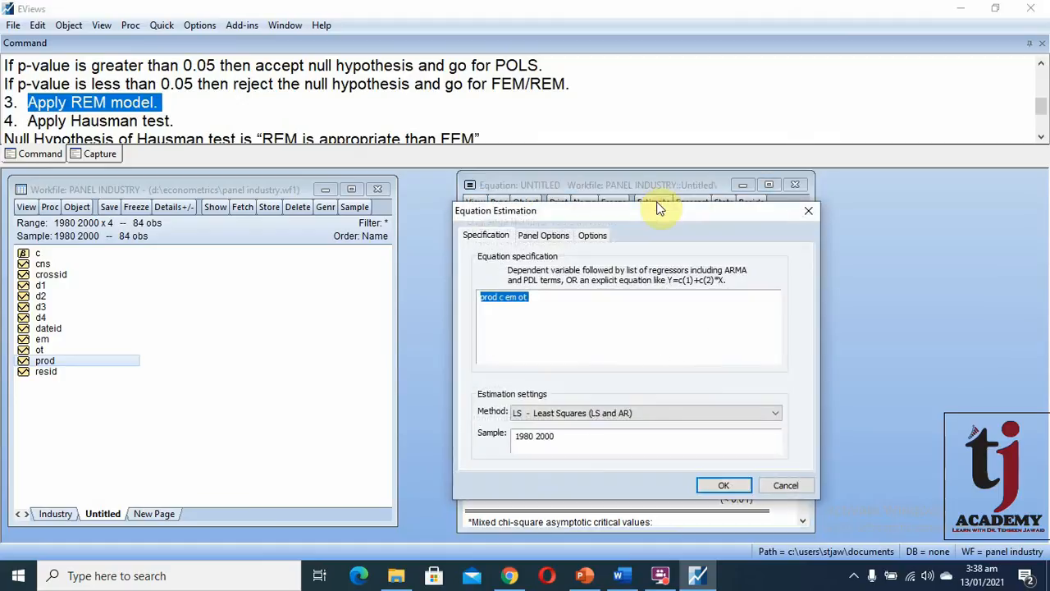
pyautogui.click(559, 243)
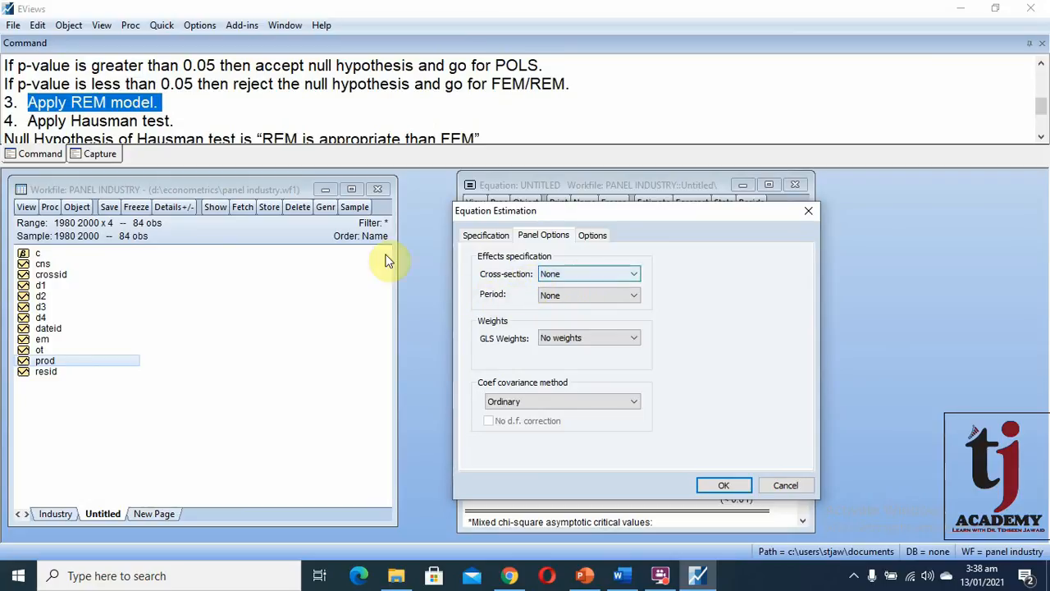
pyautogui.click(573, 274)
pyautogui.click(570, 304)
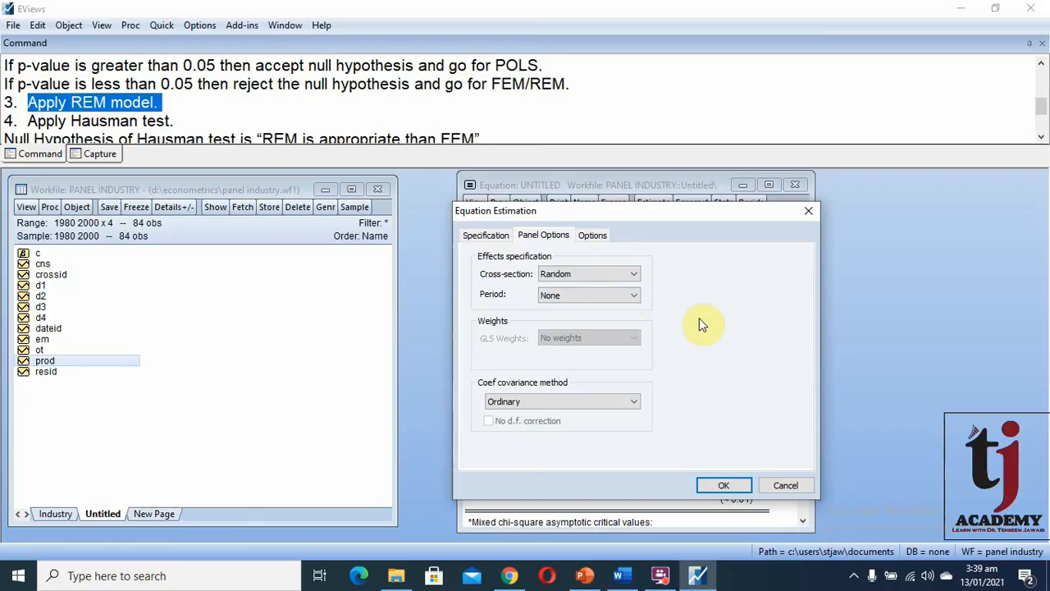
pyautogui.click(726, 485)
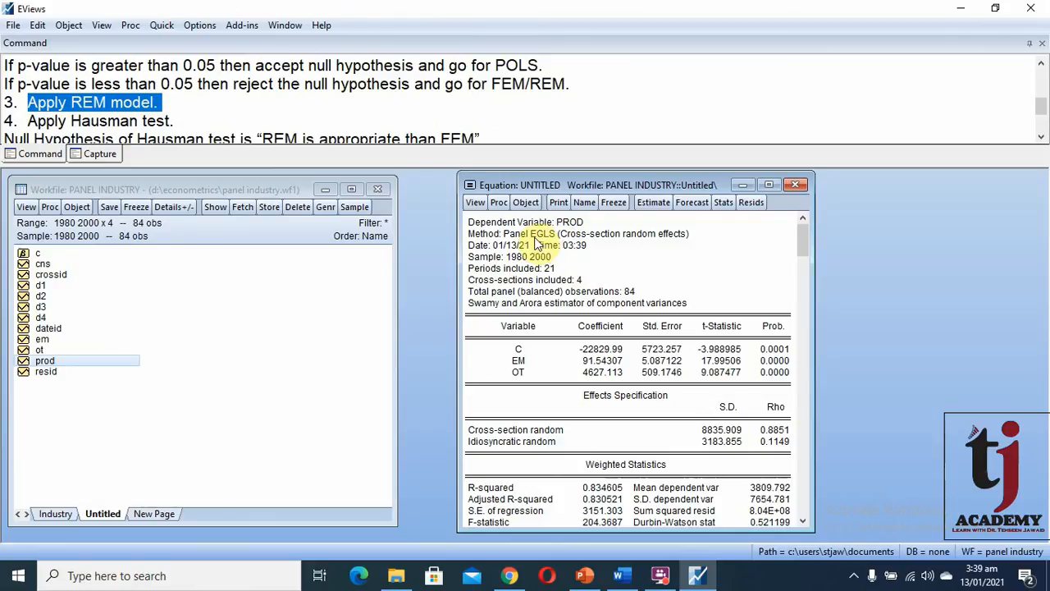
# Step: Examine the random effects output: the estimation method, the number of cross-sections, and the coefficients and probabilities of C, EM and OT
pyautogui.click(534, 238)
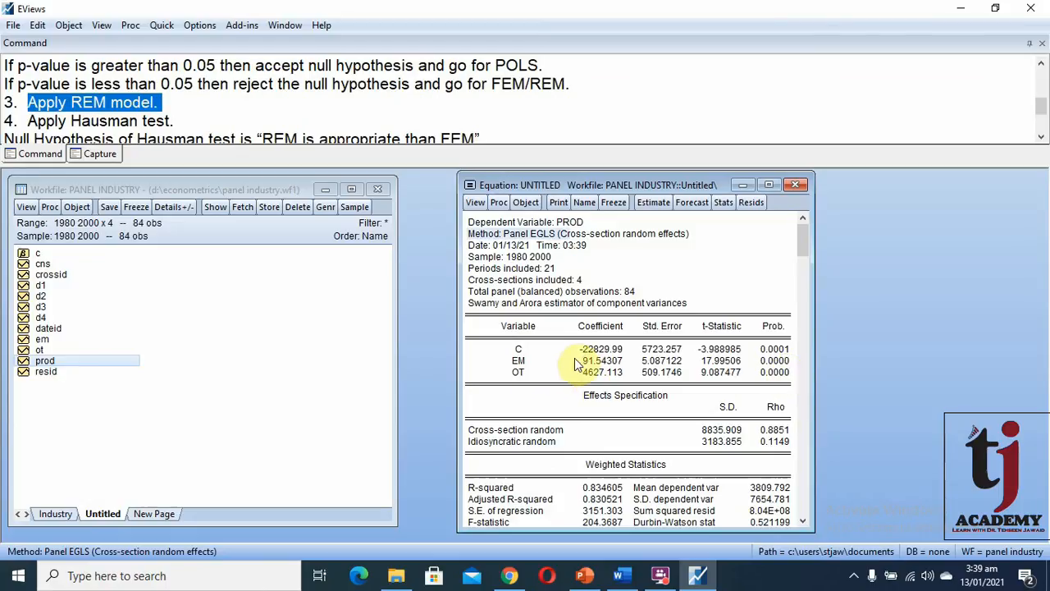
pyautogui.moveTo(579, 362); pyautogui.dragTo(599, 374)
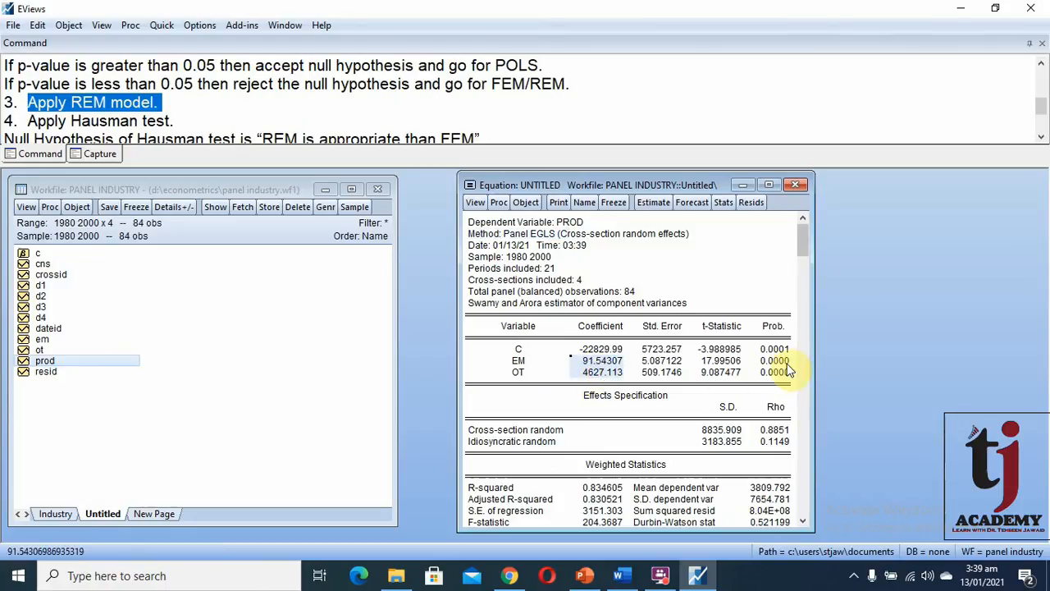
pyautogui.moveTo(775, 361); pyautogui.dragTo(779, 372)
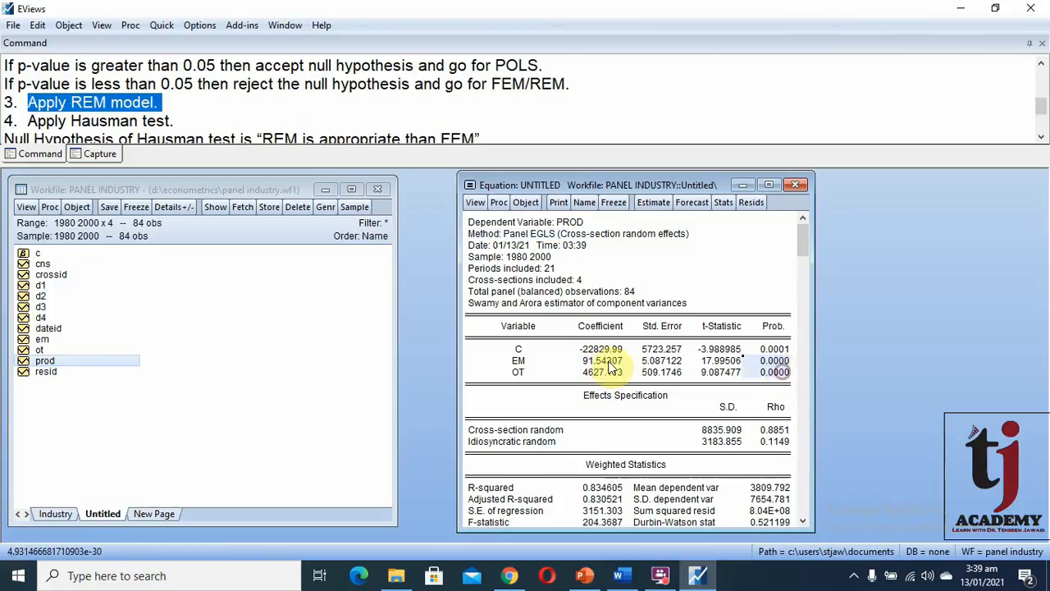
pyautogui.moveTo(610, 364); pyautogui.dragTo(614, 375)
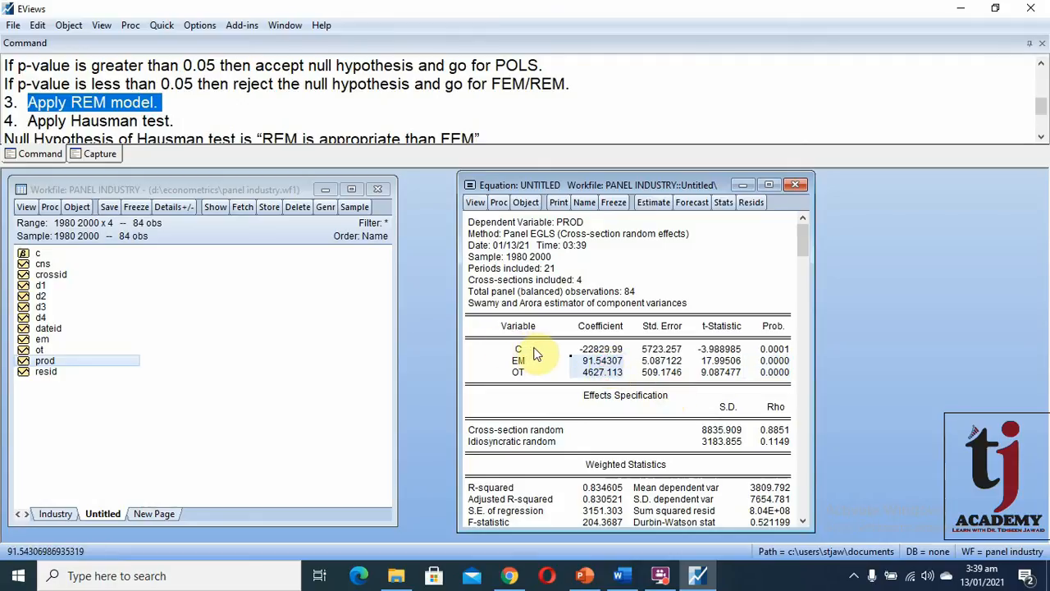
pyautogui.click(600, 351)
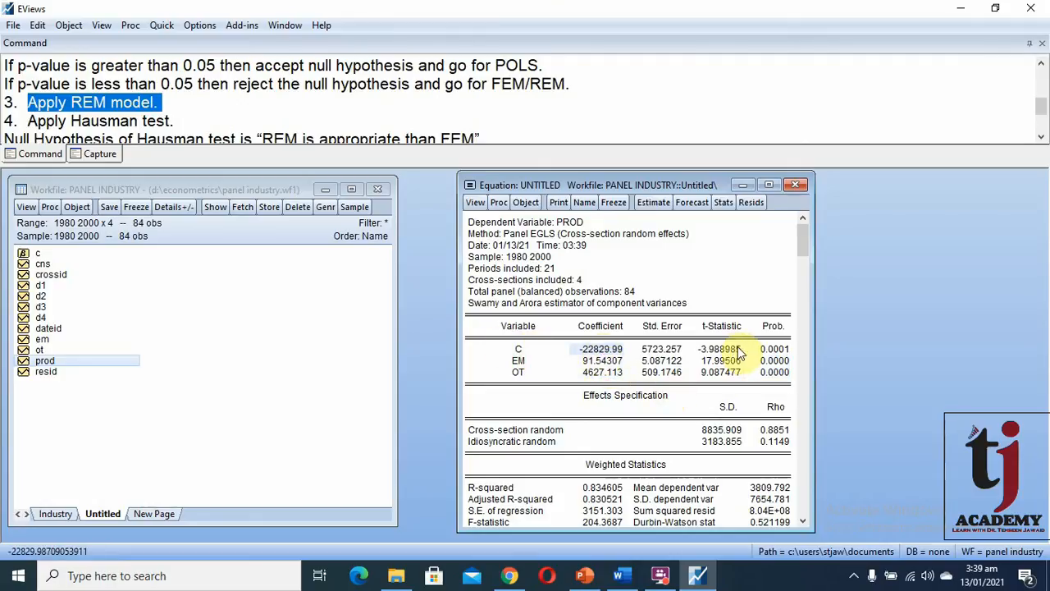
pyautogui.scroll(-1, 741, 351)
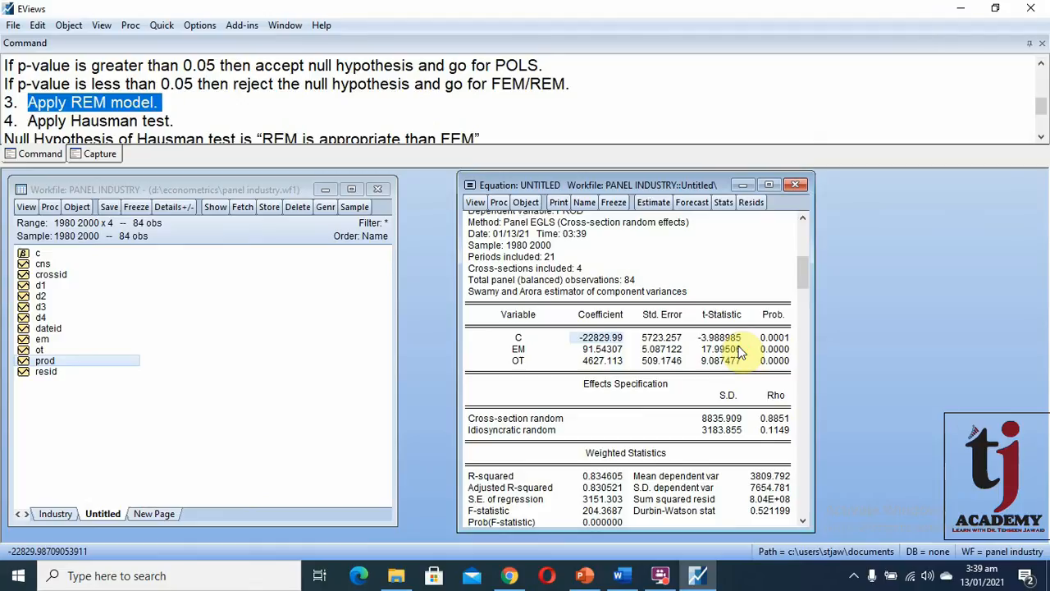
pyautogui.click(574, 268)
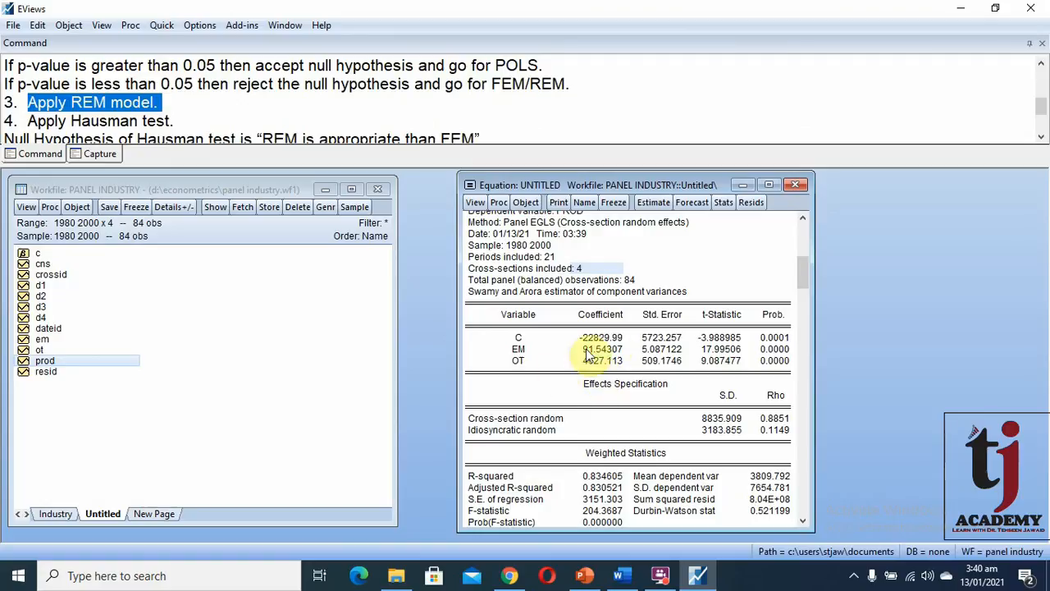
pyautogui.click(617, 337)
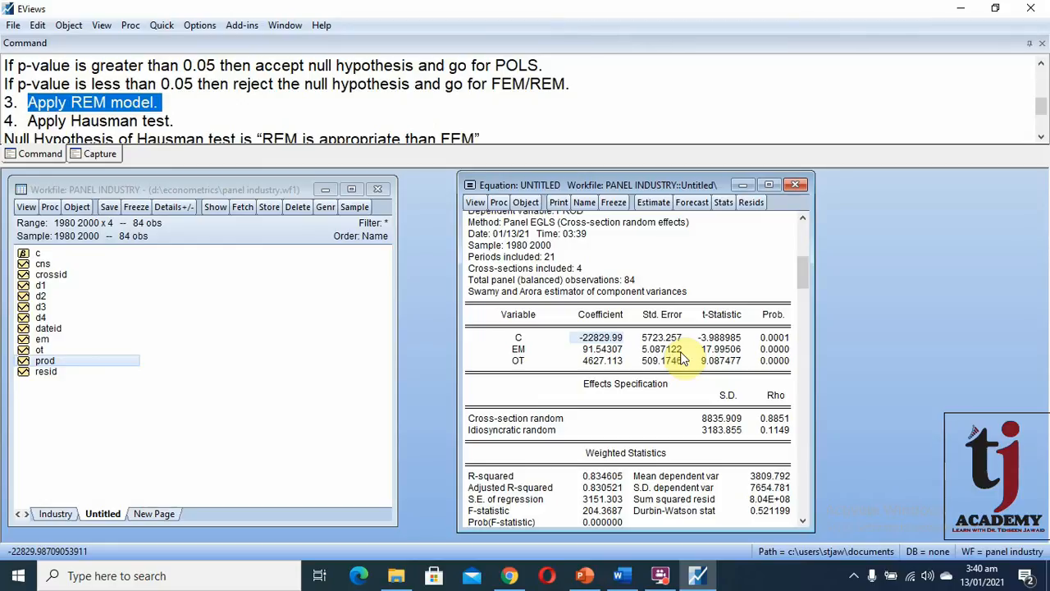
# Step: View the cross-section random effects for all four cross-sections, and return to the estimation output to check the intercept coefficient
pyautogui.click(477, 203)
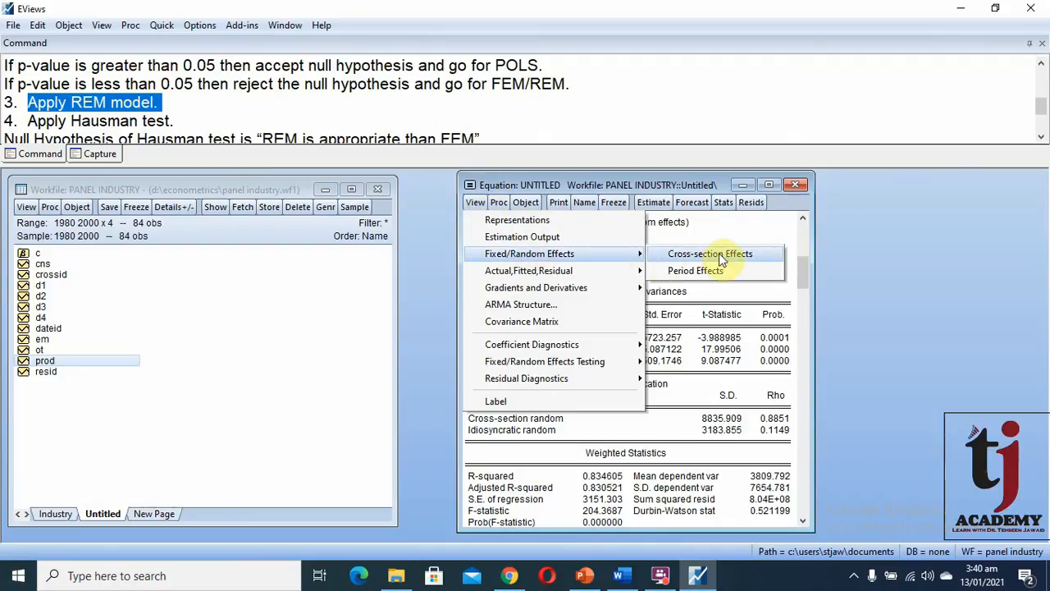
pyautogui.click(778, 259)
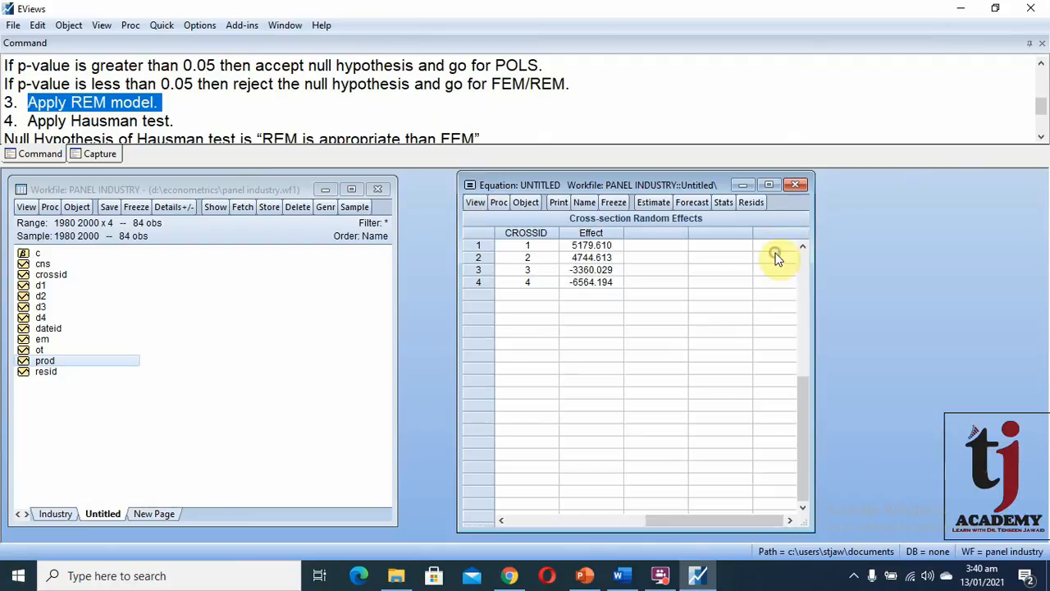
pyautogui.click(611, 250)
pyautogui.moveTo(611, 248); pyautogui.dragTo(610, 280)
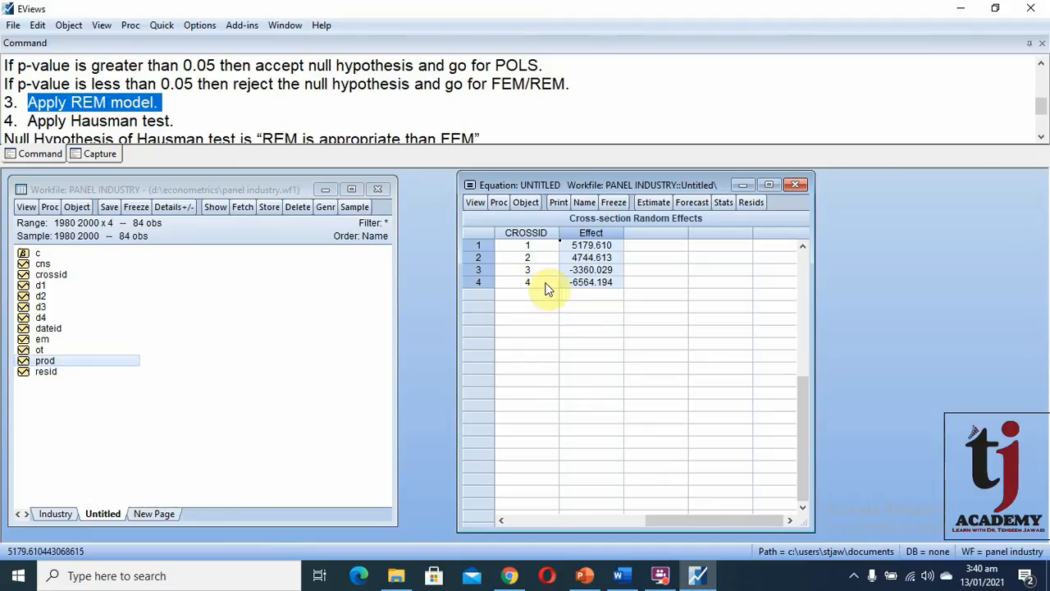
pyautogui.click(719, 202)
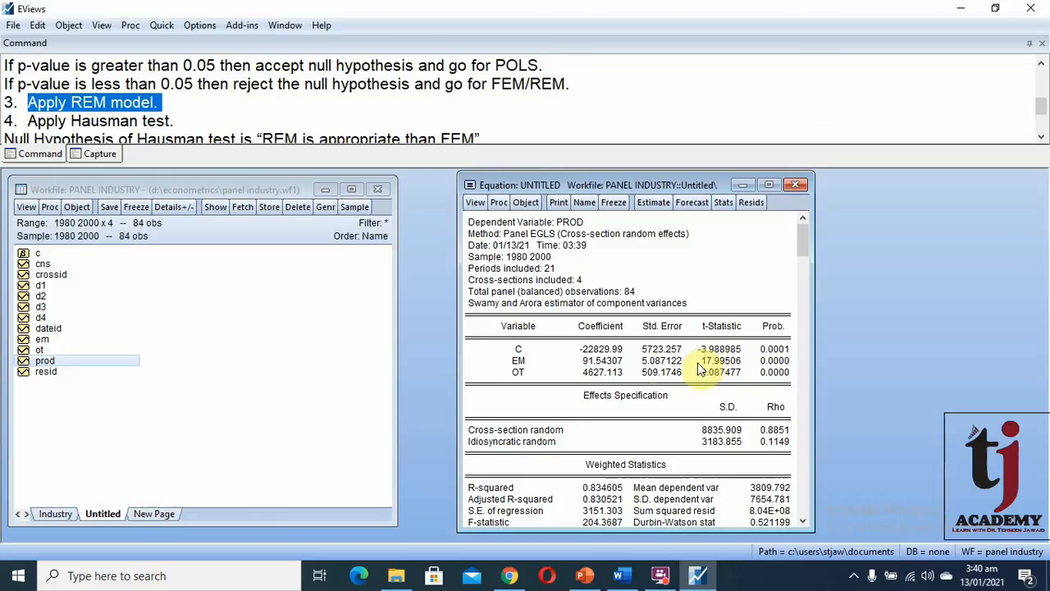
pyautogui.click(615, 351)
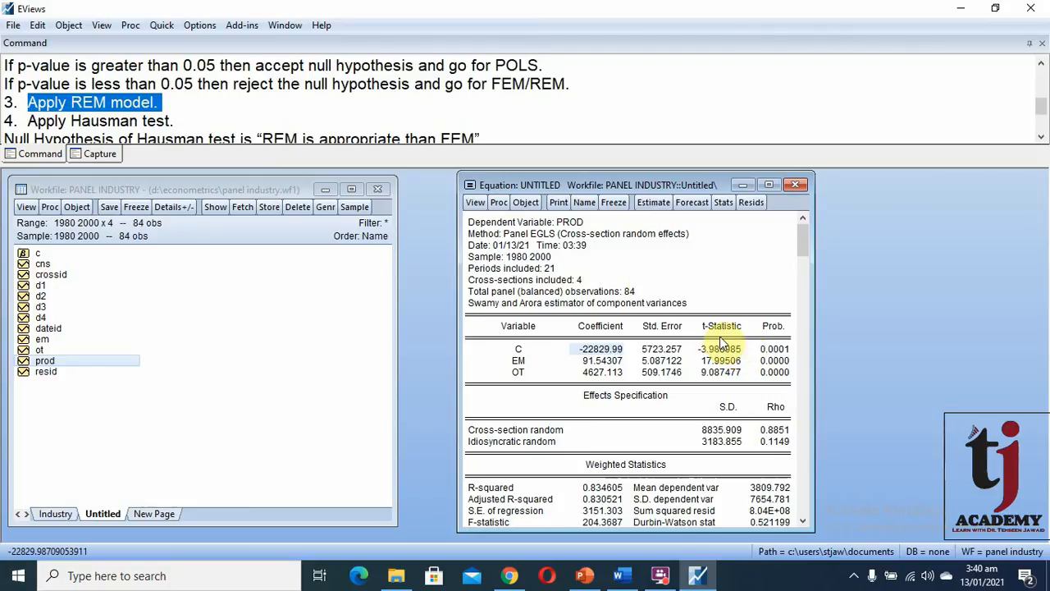
# Step: Reopen the cross-section random effects table to go through CROSSID 1 to 4 individually, and return to the estimation output
pyautogui.click(475, 204)
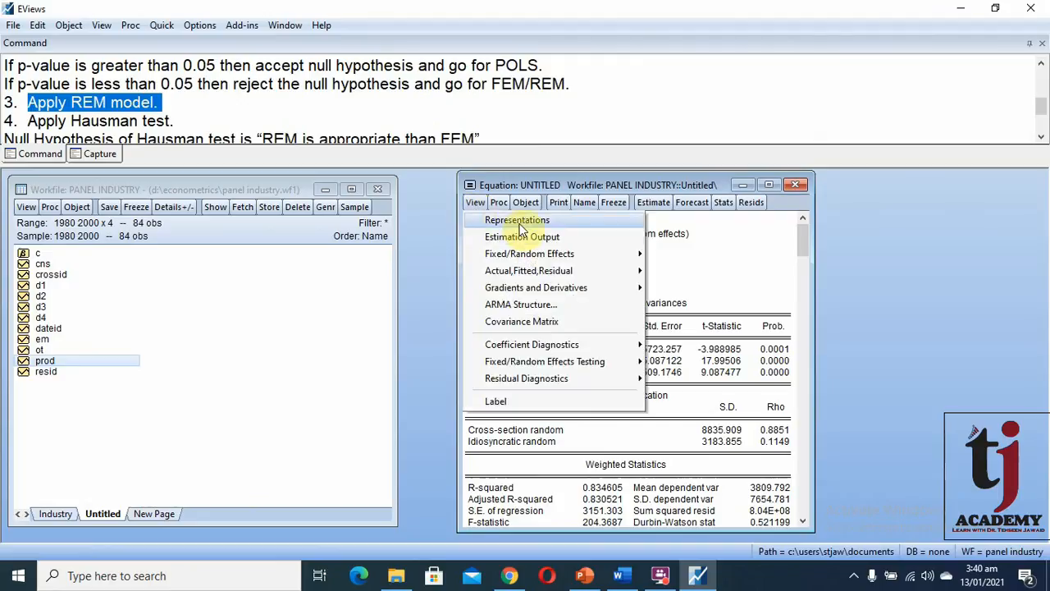
pyautogui.moveTo(566, 253)
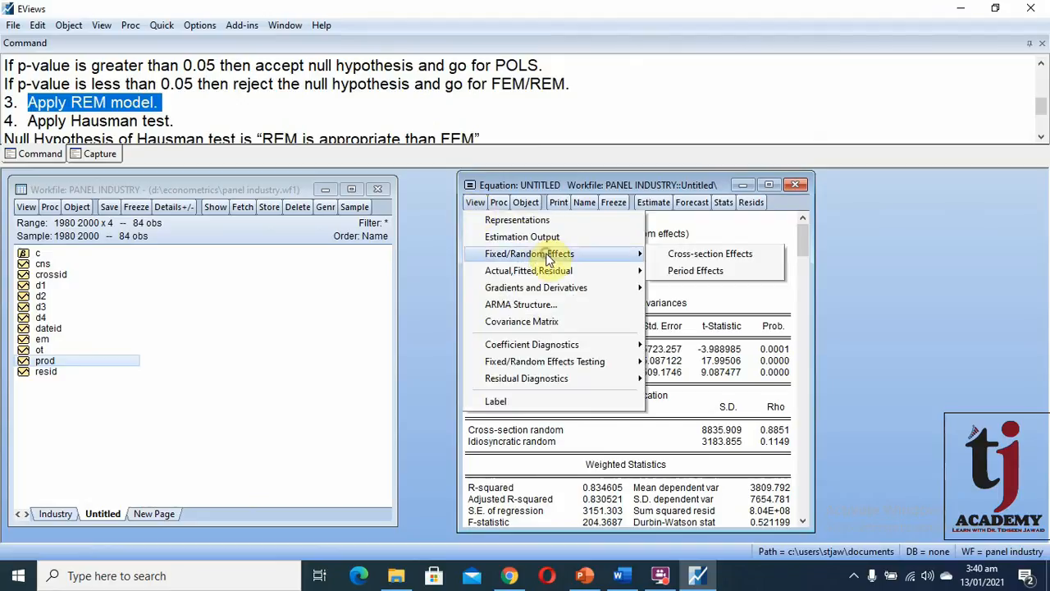
pyautogui.click(738, 250)
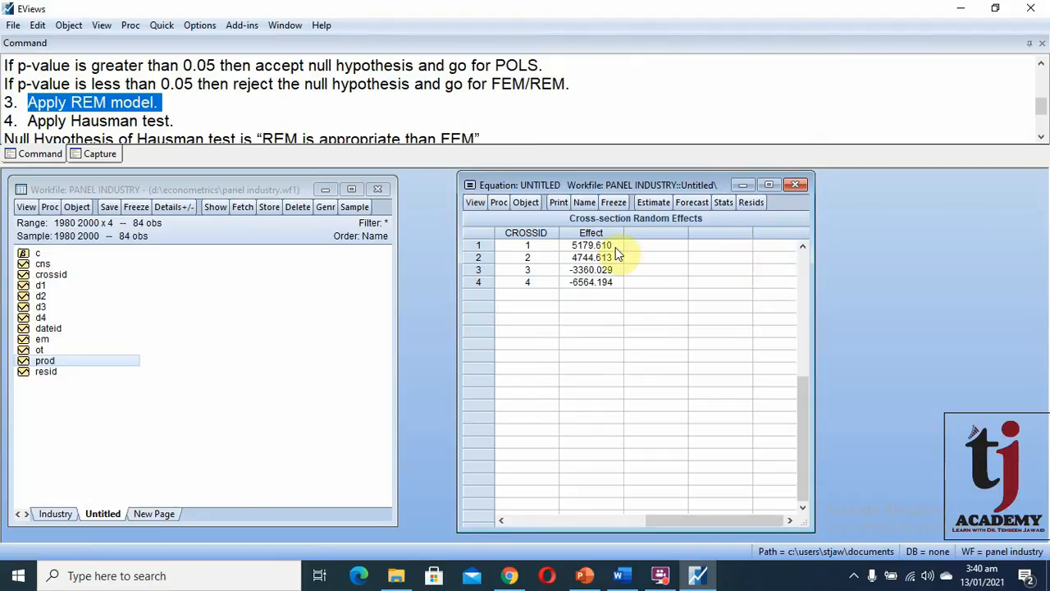
pyautogui.moveTo(615, 247); pyautogui.dragTo(617, 285)
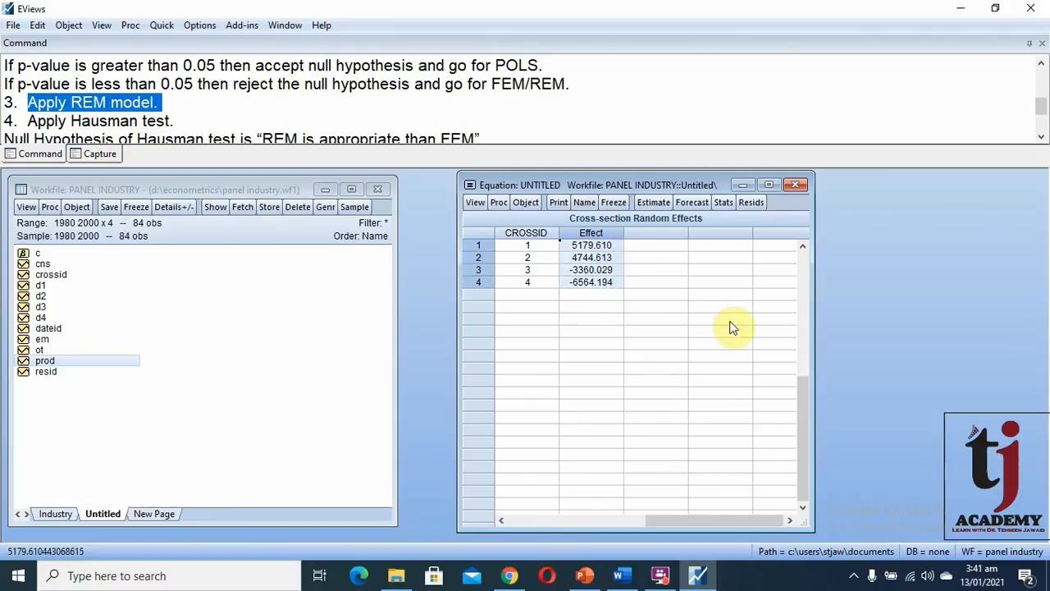
pyautogui.click(533, 248)
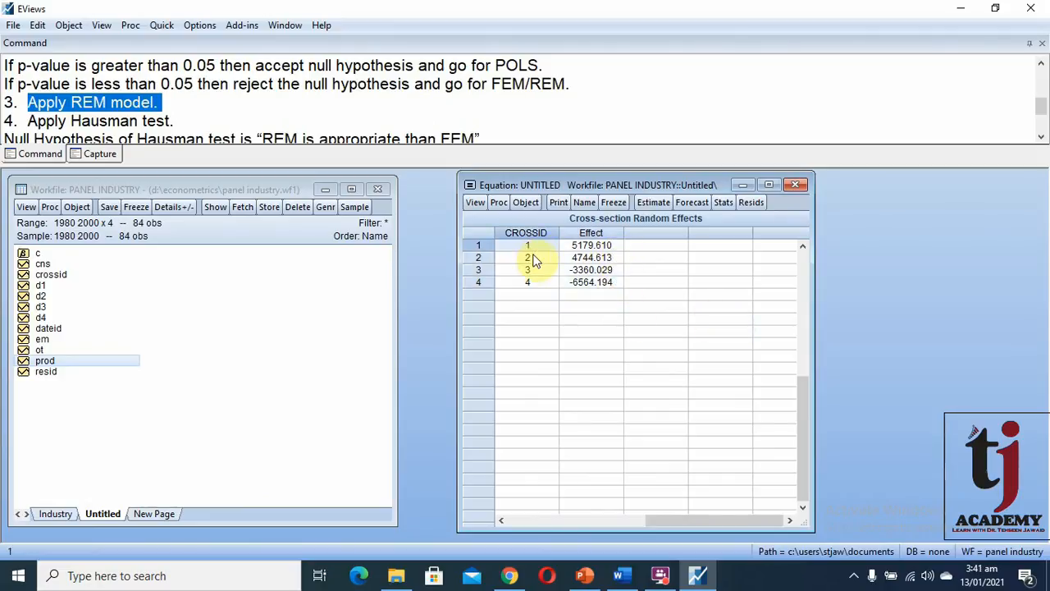
pyautogui.click(534, 258)
pyautogui.click(535, 270)
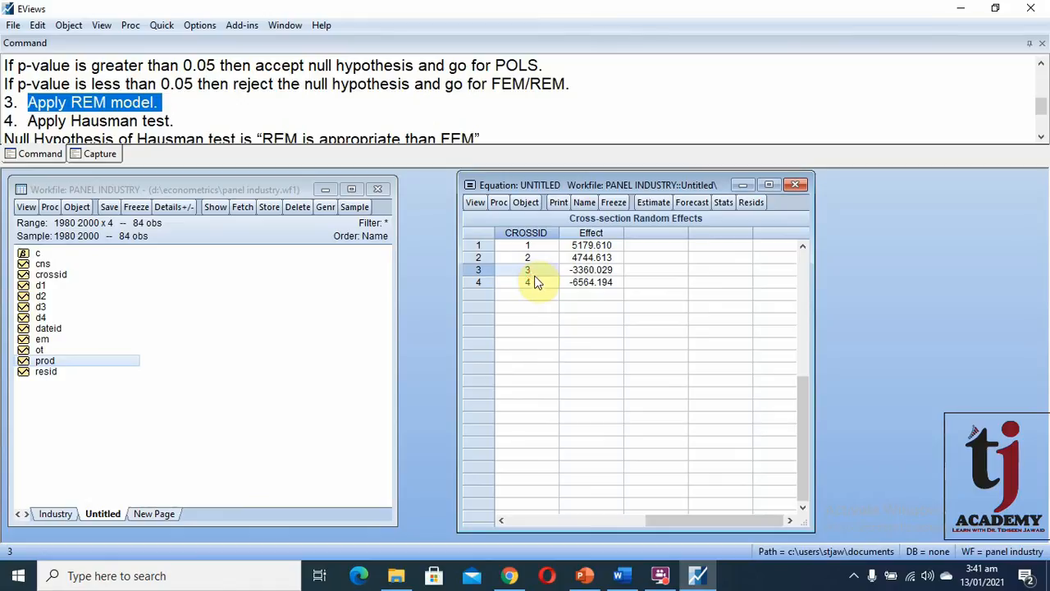
pyautogui.click(534, 282)
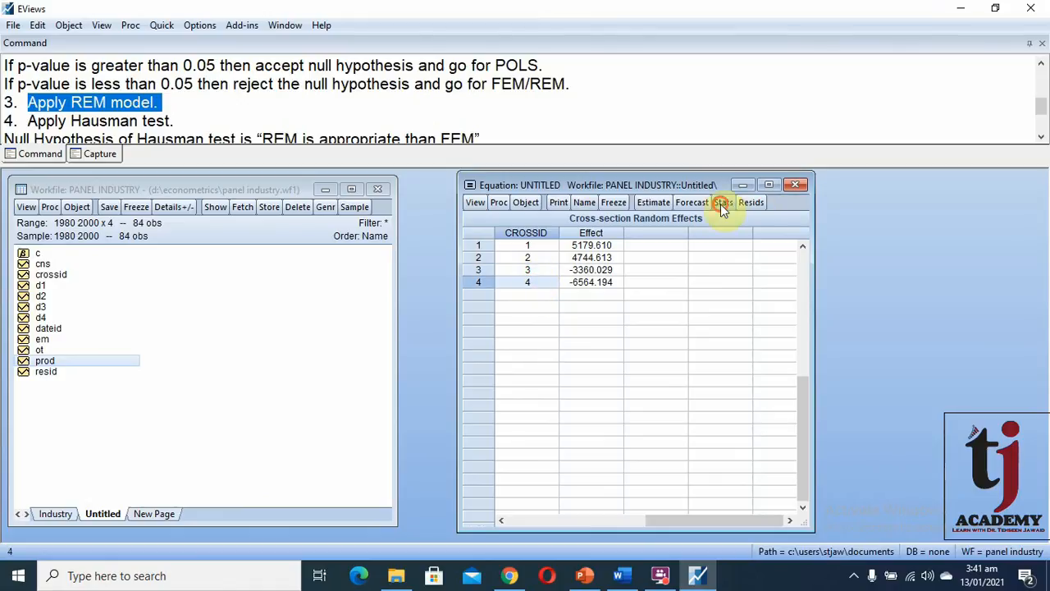
pyautogui.click(722, 204)
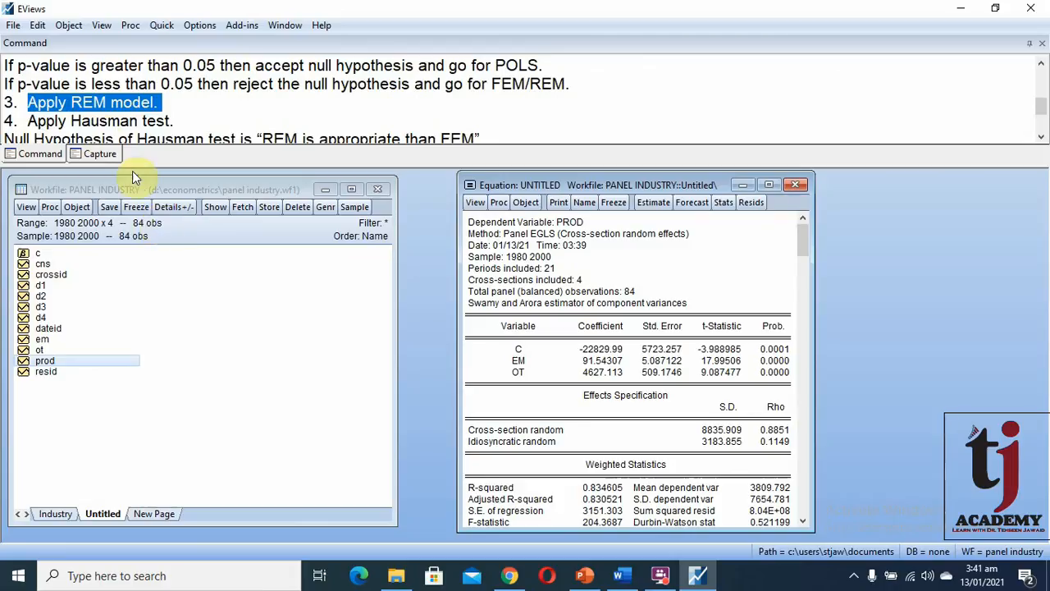
# Step: Highlight "Apply Hausman test." under item 4 of the notes and read its null hypothesis and p-value rules
pyautogui.click(161, 103)
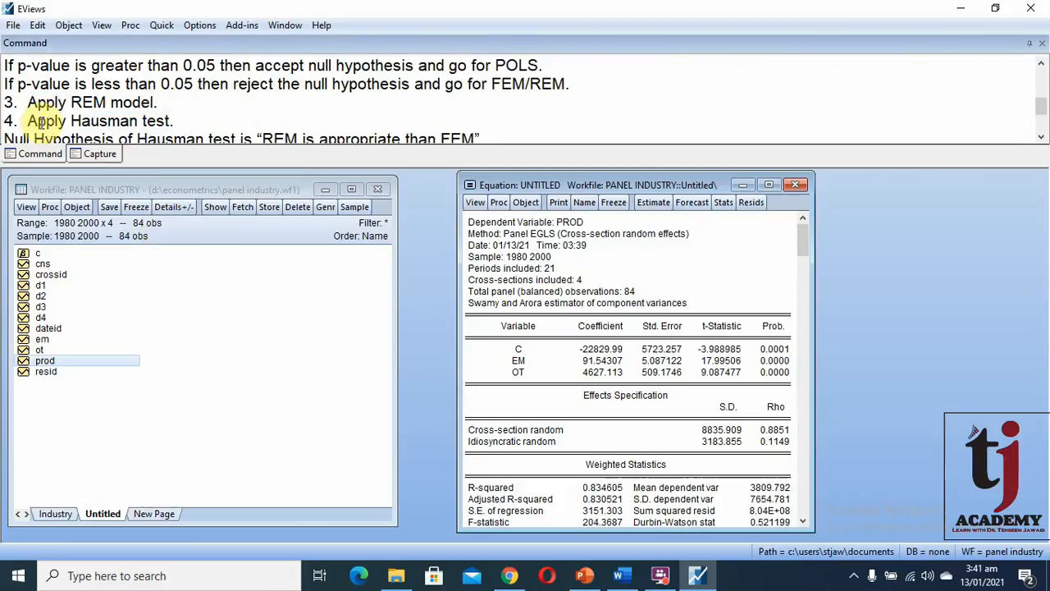
pyautogui.moveTo(27, 122); pyautogui.dragTo(175, 120)
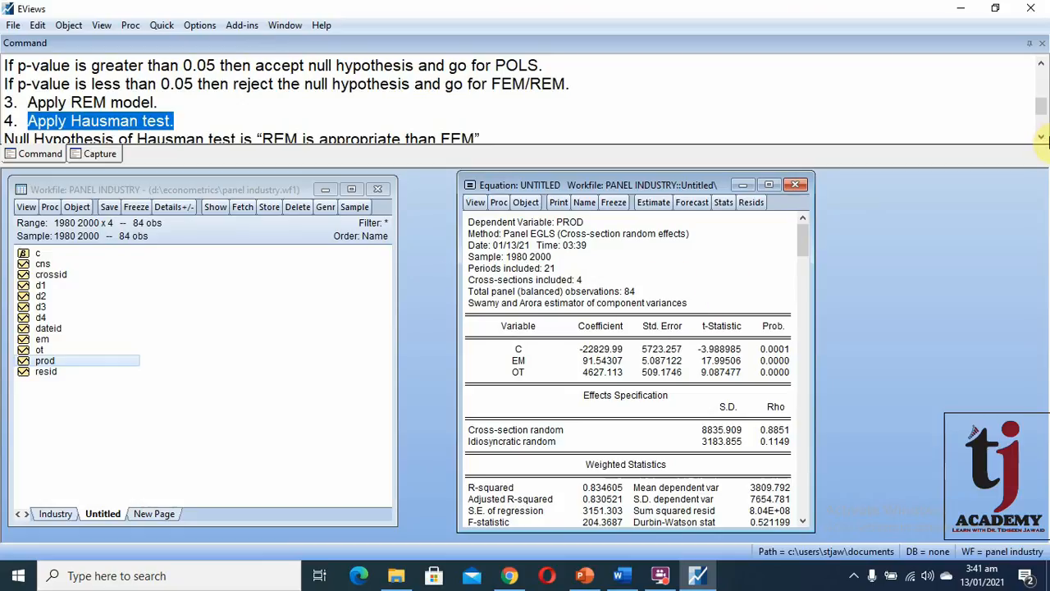
pyautogui.click(1041, 137)
pyautogui.click(1041, 137)
pyautogui.click(1041, 137)
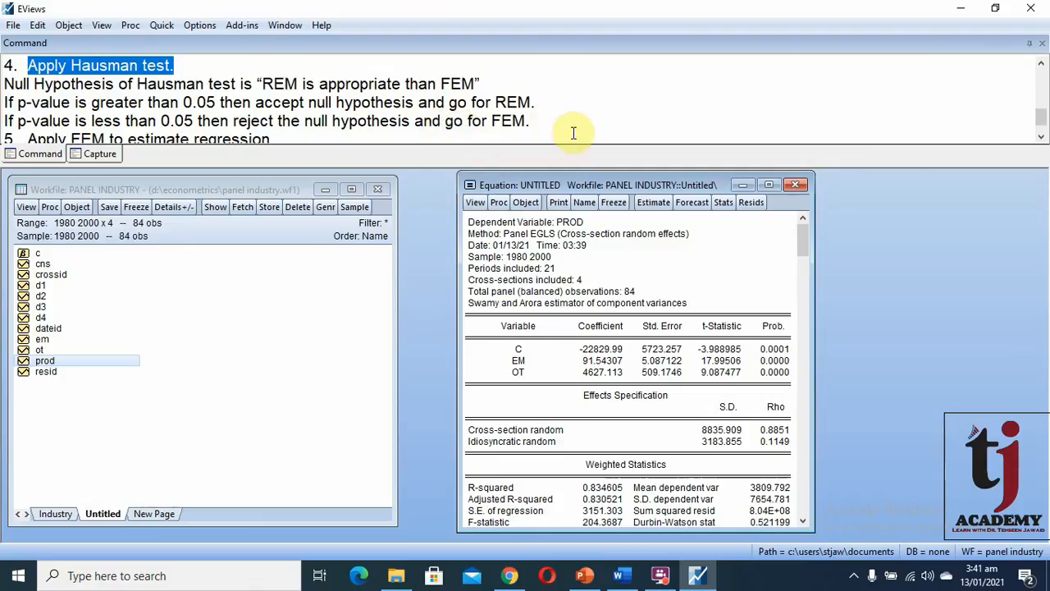
# Step: Run the Correlated Random Effects - Hausman Test on the random effects equation
pyautogui.click(475, 204)
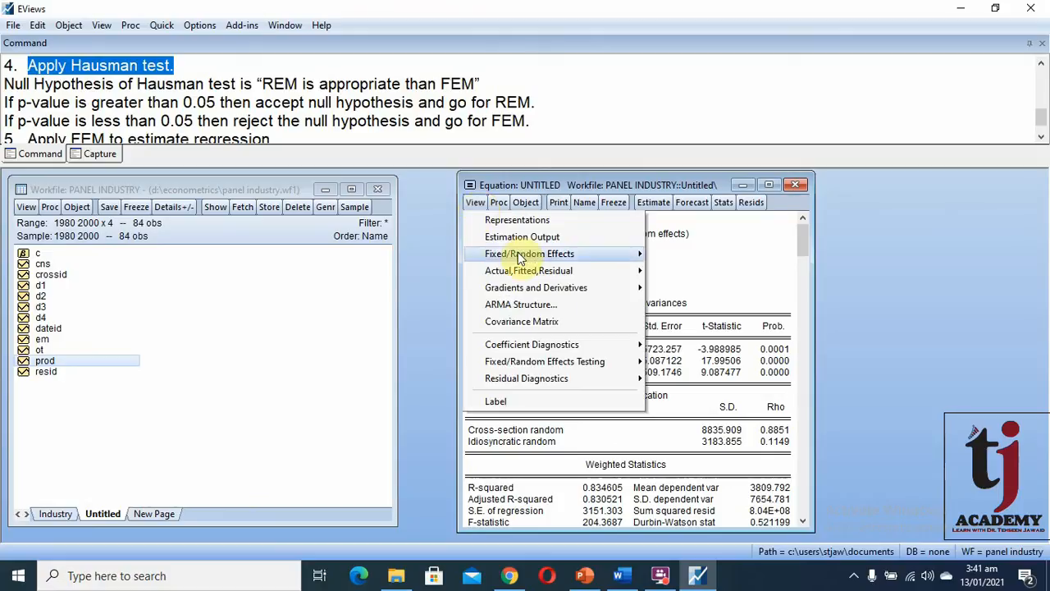
pyautogui.moveTo(602, 366)
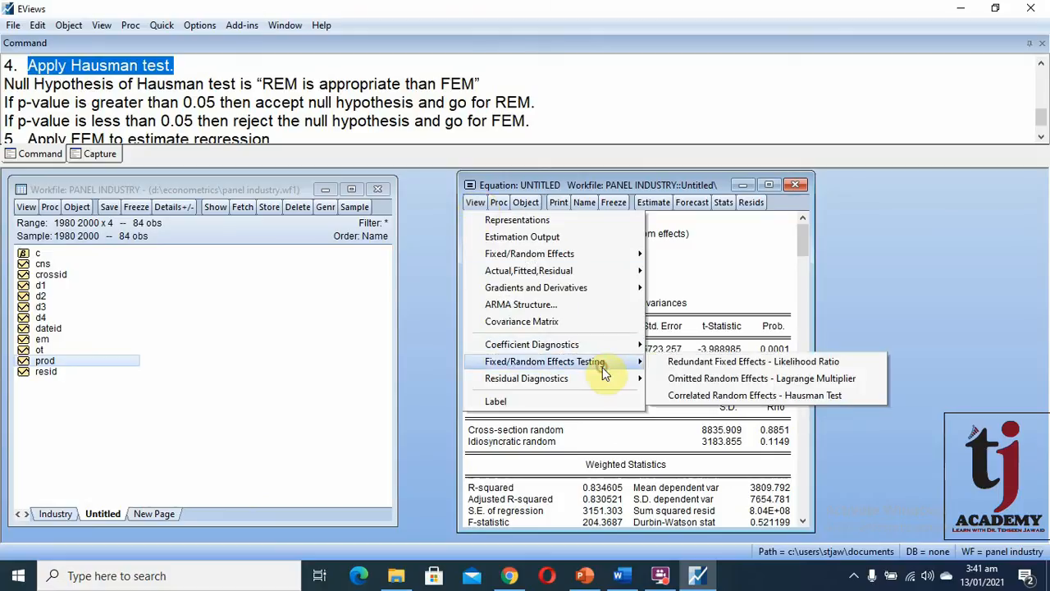
pyautogui.click(864, 395)
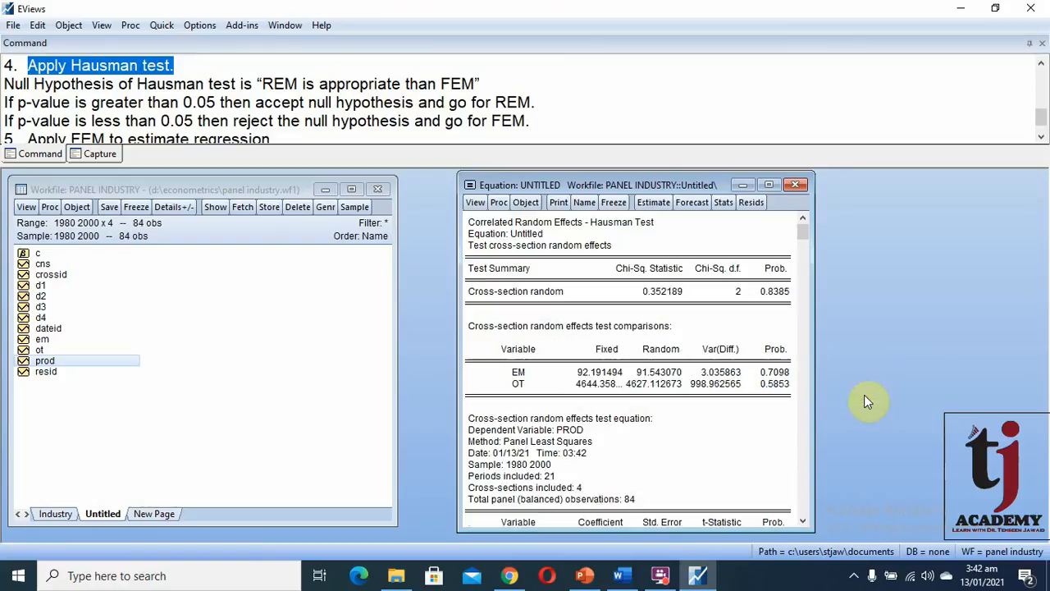
# Step: Compare the Hausman p-value with the 0.05 rule in the notes, highlighting "go for REM.", and return to the estimation output
pyautogui.click(784, 301)
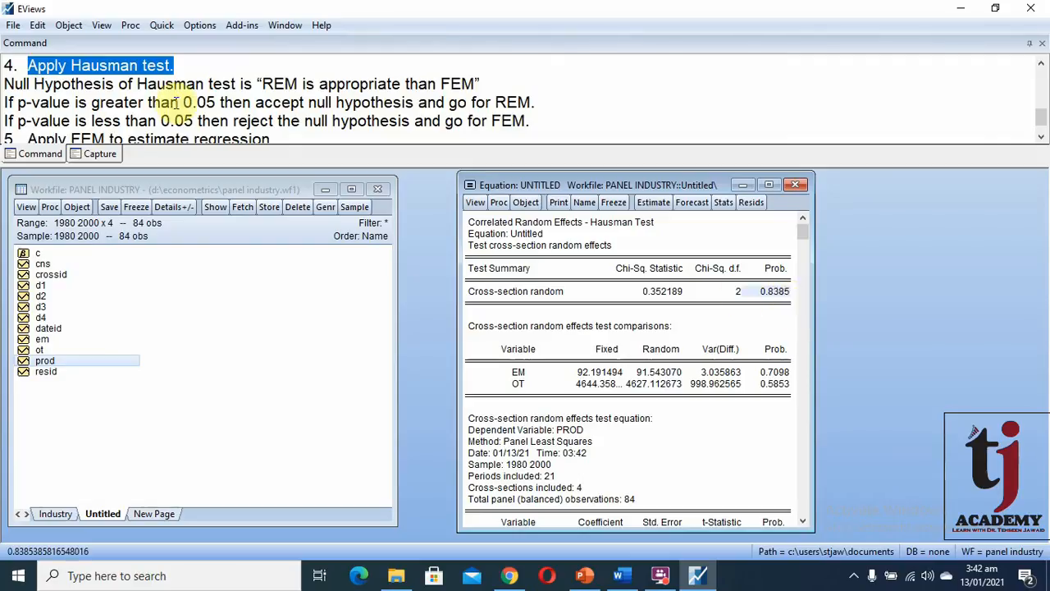
pyautogui.doubleClick(203, 102)
pyautogui.moveTo(204, 103); pyautogui.dragTo(215, 102)
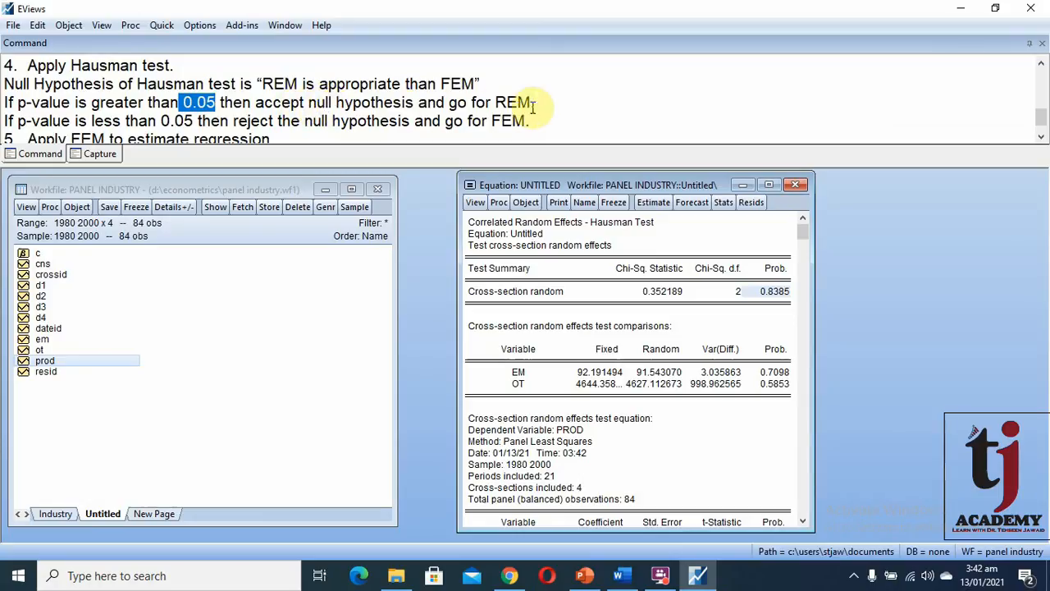
pyautogui.moveTo(537, 100); pyautogui.dragTo(447, 102)
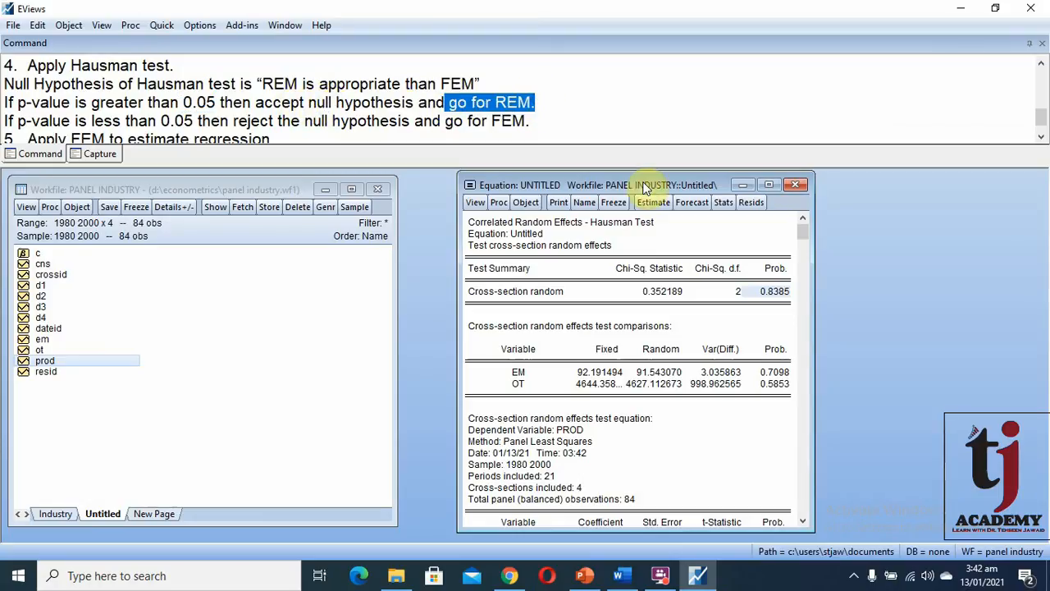
pyautogui.click(723, 202)
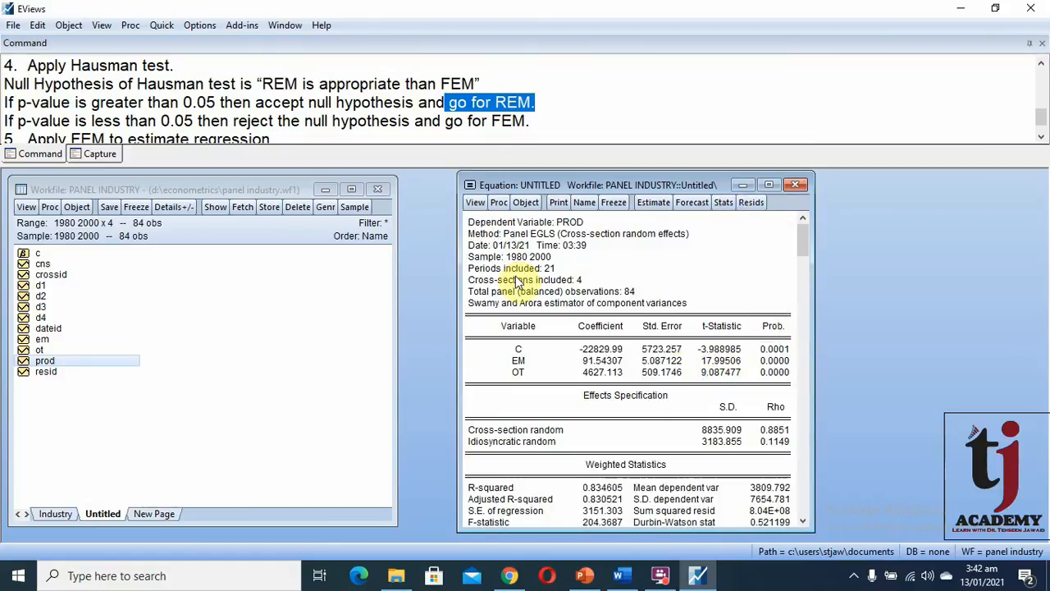
pyautogui.scroll(-1, 1042, 138)
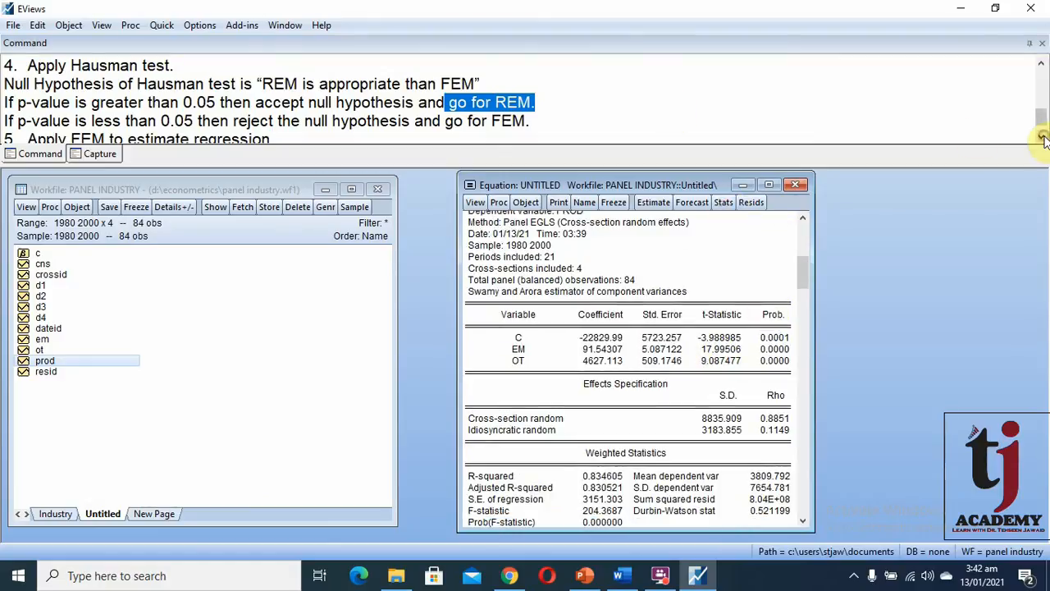
# Step: Bring the Hausman test results back up for the equation and recheck the cross-section random probability
pyautogui.click(476, 202)
pyautogui.click(612, 361)
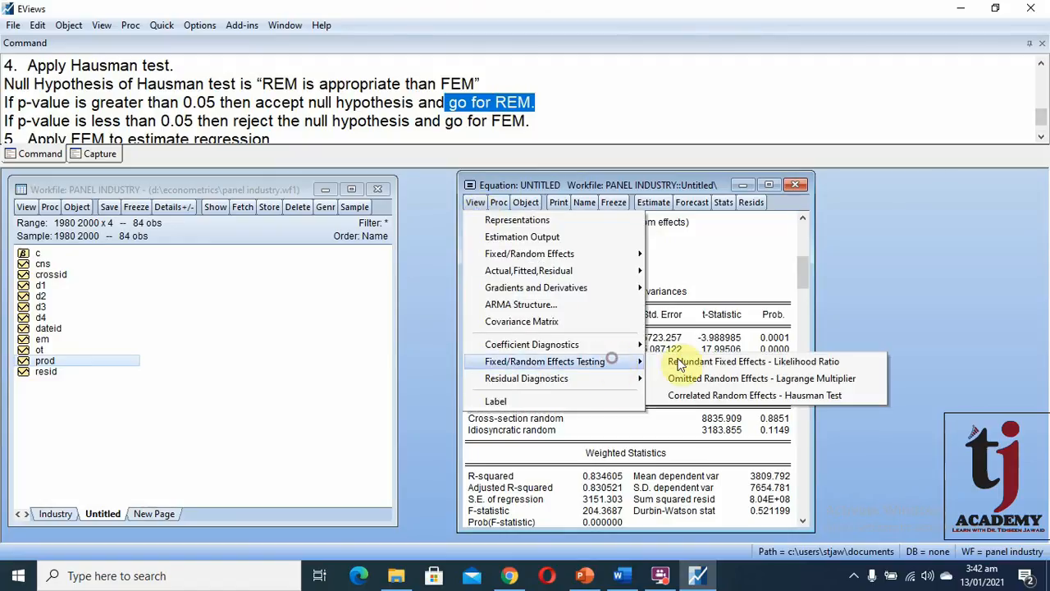
pyautogui.click(810, 395)
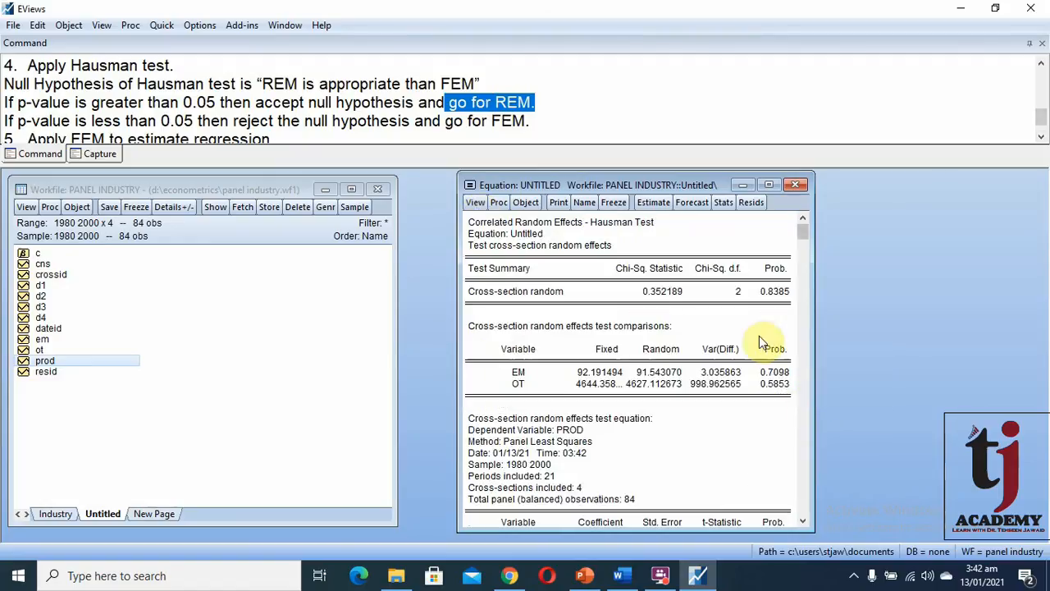
pyautogui.click(772, 295)
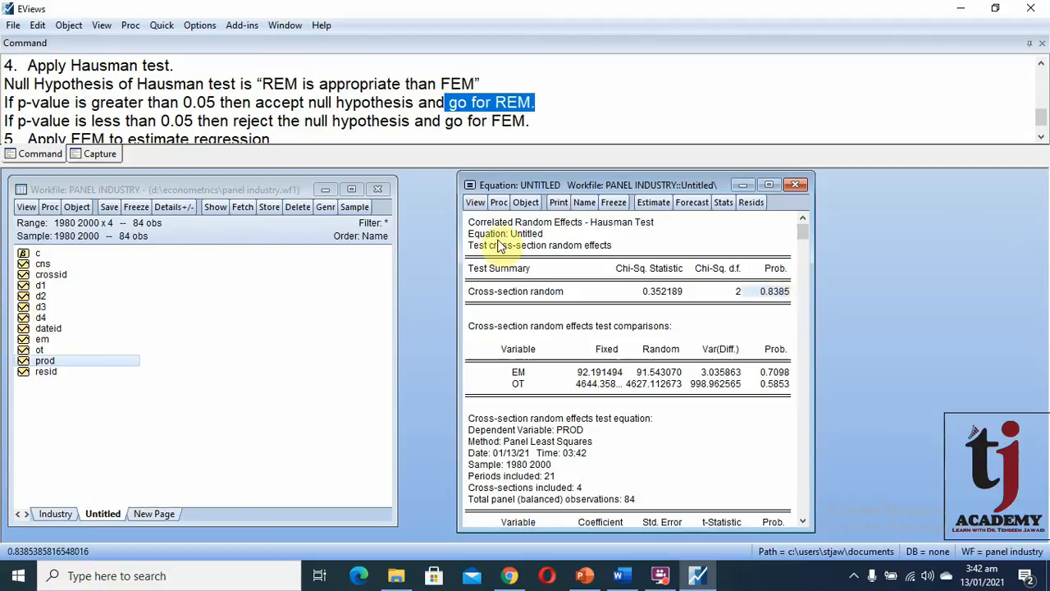
# Step: Highlight "Apply FEM to estimate regression" in the notes, re-estimate the equation with Fixed cross-section effects, and review the EM and OT coefficients and probabilities
pyautogui.scroll(-1, 206, 132)
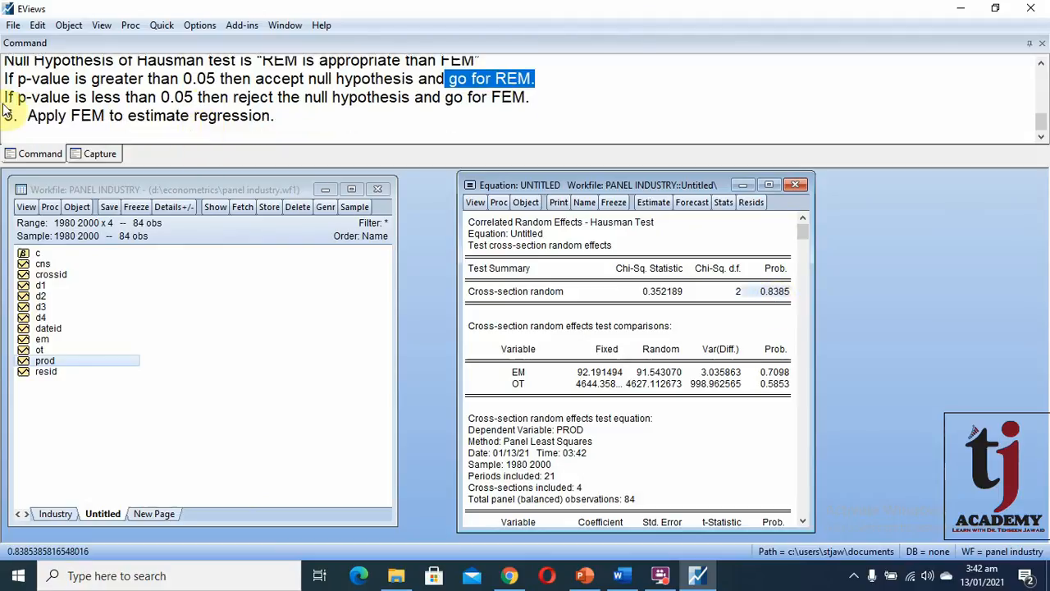
pyautogui.moveTo(27, 116); pyautogui.dragTo(269, 119)
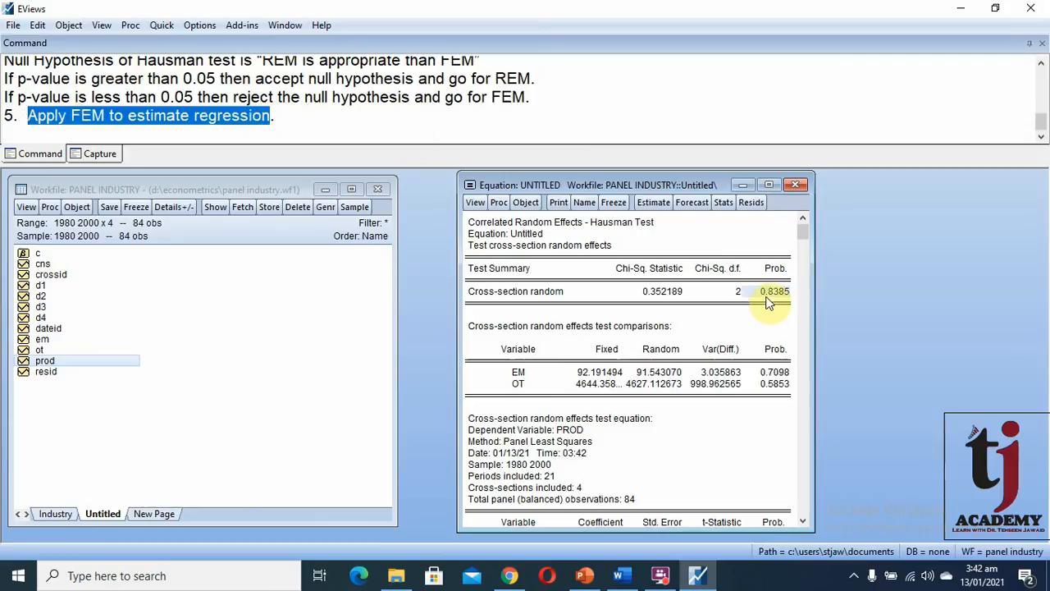
pyautogui.click(655, 203)
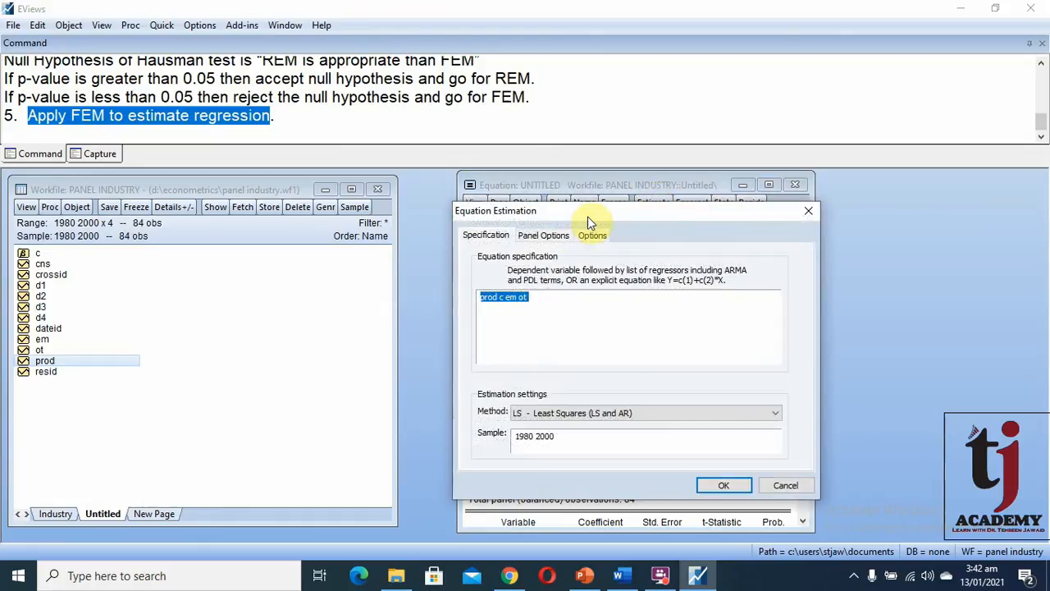
pyautogui.click(549, 234)
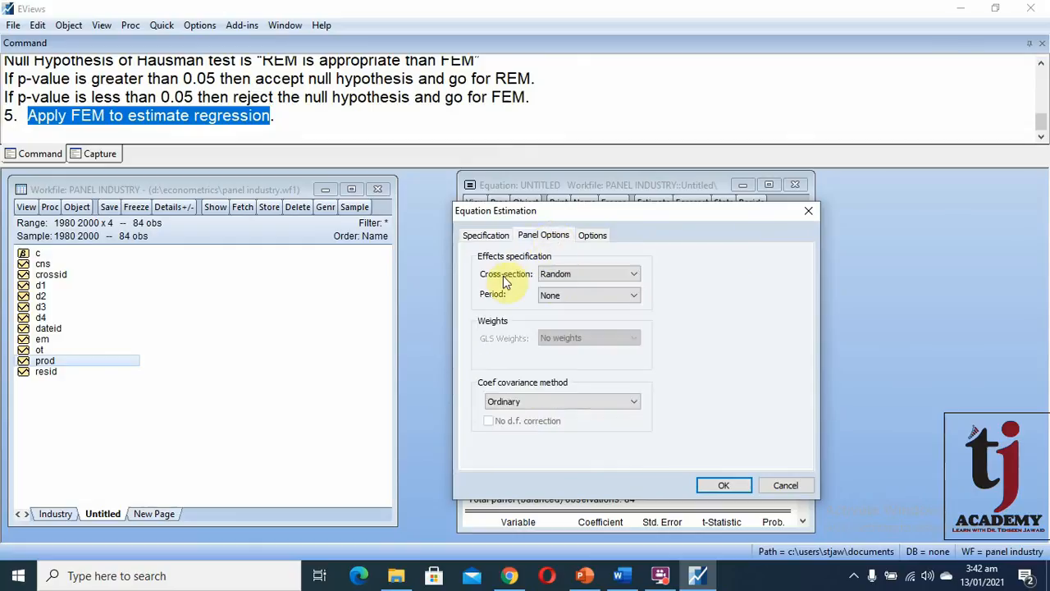
pyautogui.click(603, 275)
pyautogui.click(590, 296)
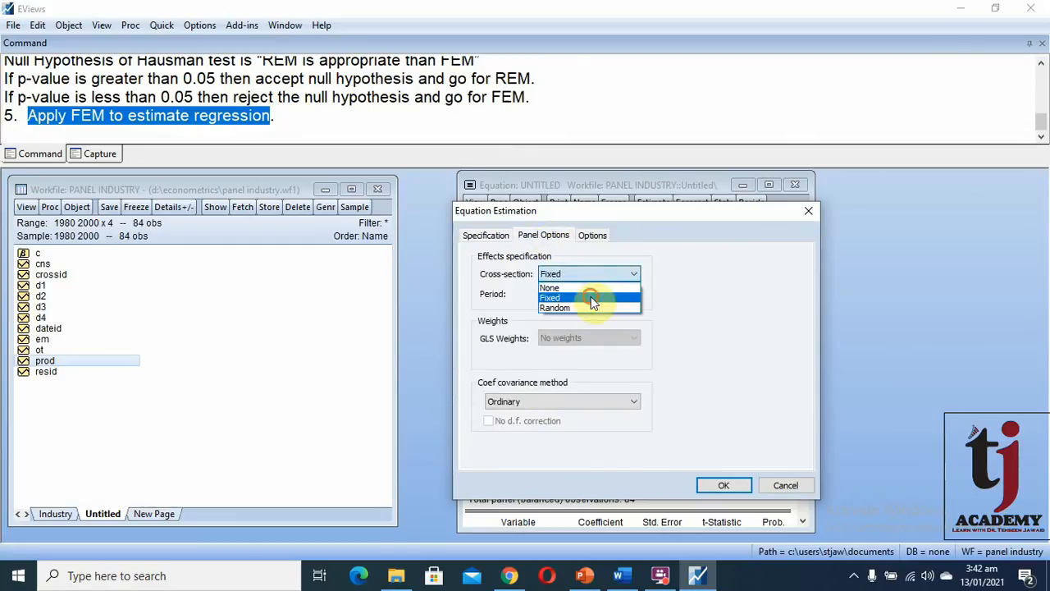
pyautogui.click(725, 485)
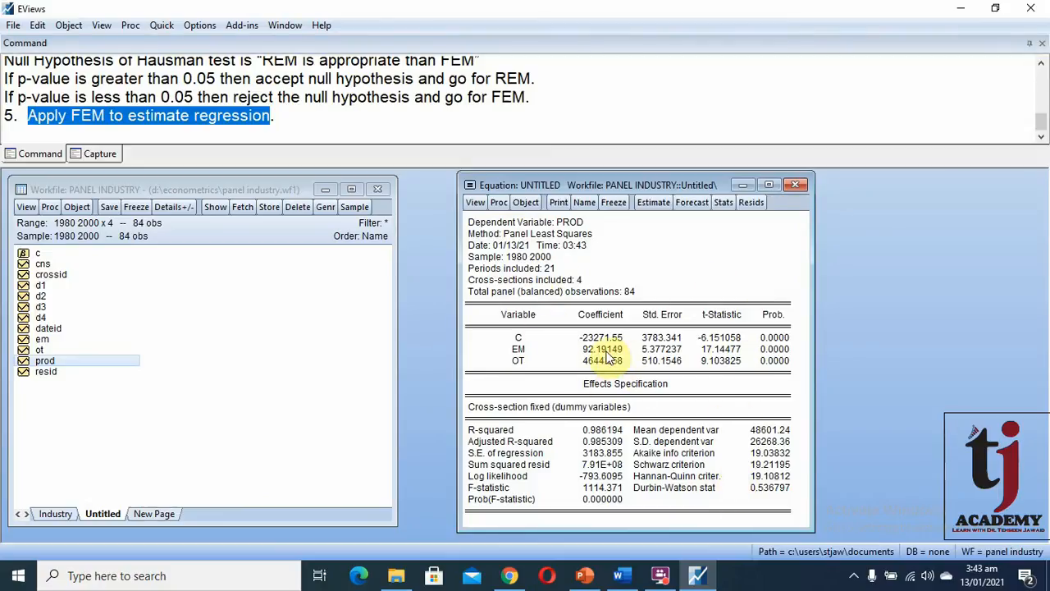
pyautogui.moveTo(607, 351); pyautogui.dragTo(607, 367)
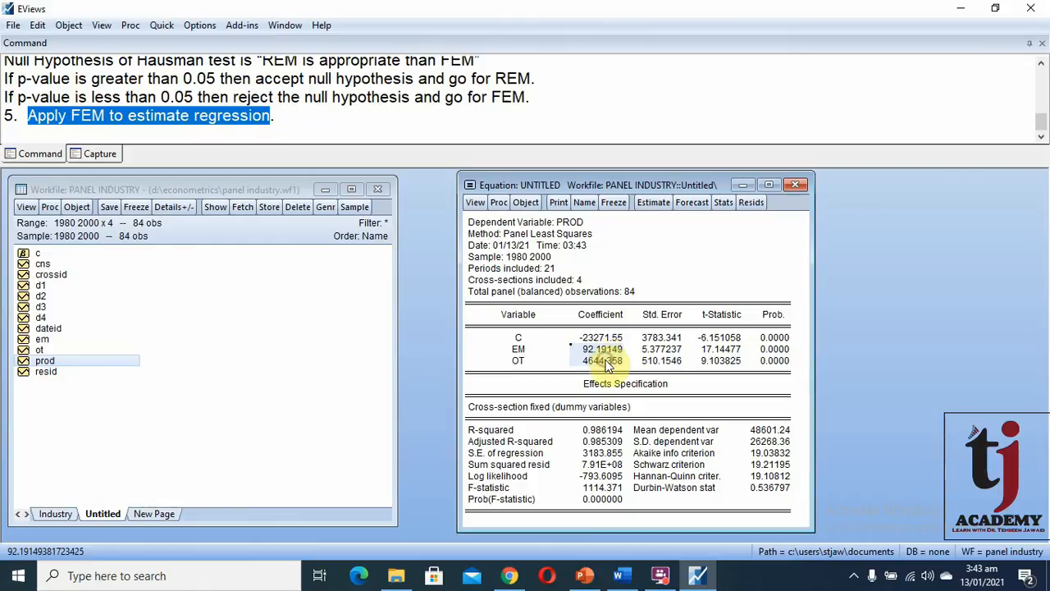
pyautogui.moveTo(774, 349); pyautogui.dragTo(771, 368)
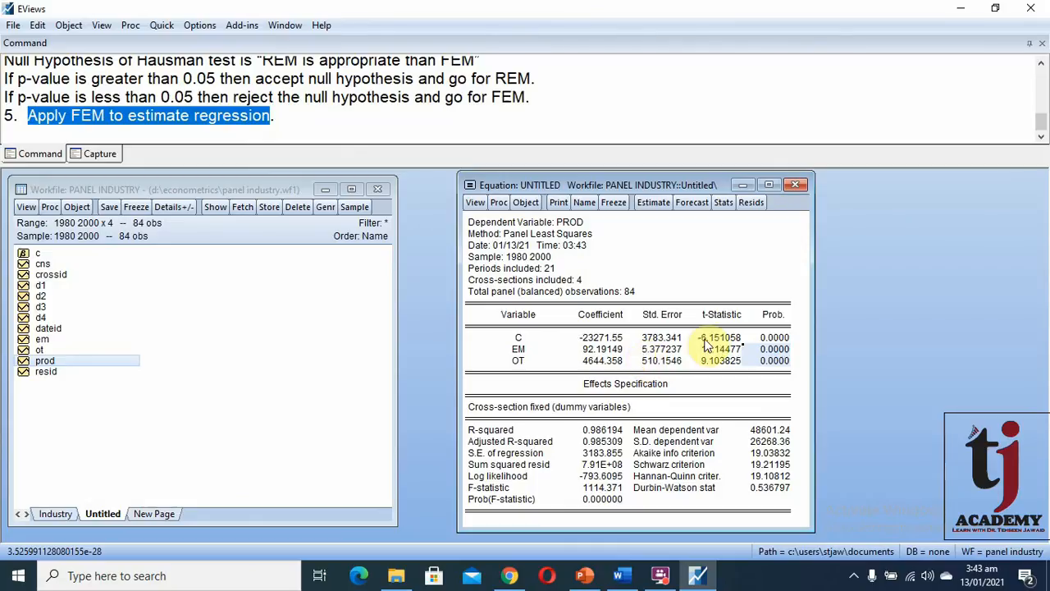
# Step: Freeze the fixed effects estimation output as a separate table and arrange it side by side with the equation window
pyautogui.moveTo(671, 189); pyautogui.dragTo(615, 191)
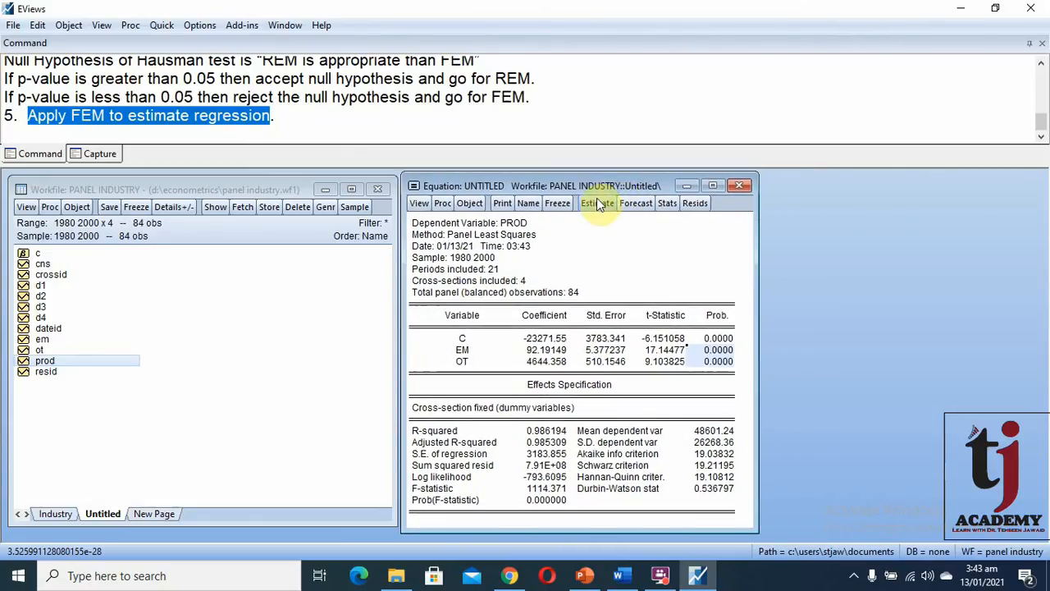
pyautogui.click(417, 205)
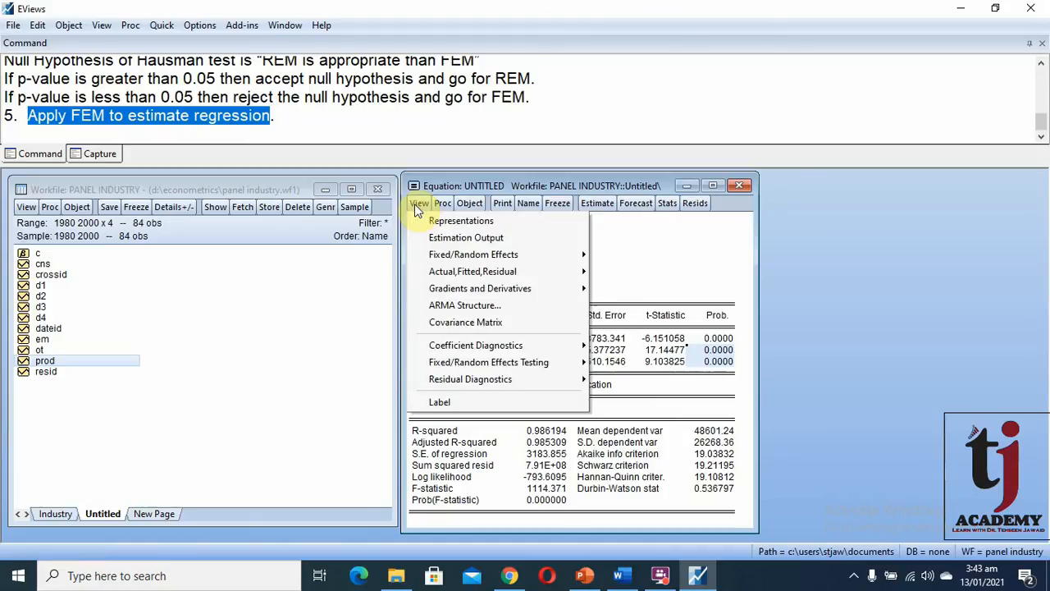
pyautogui.moveTo(495, 261)
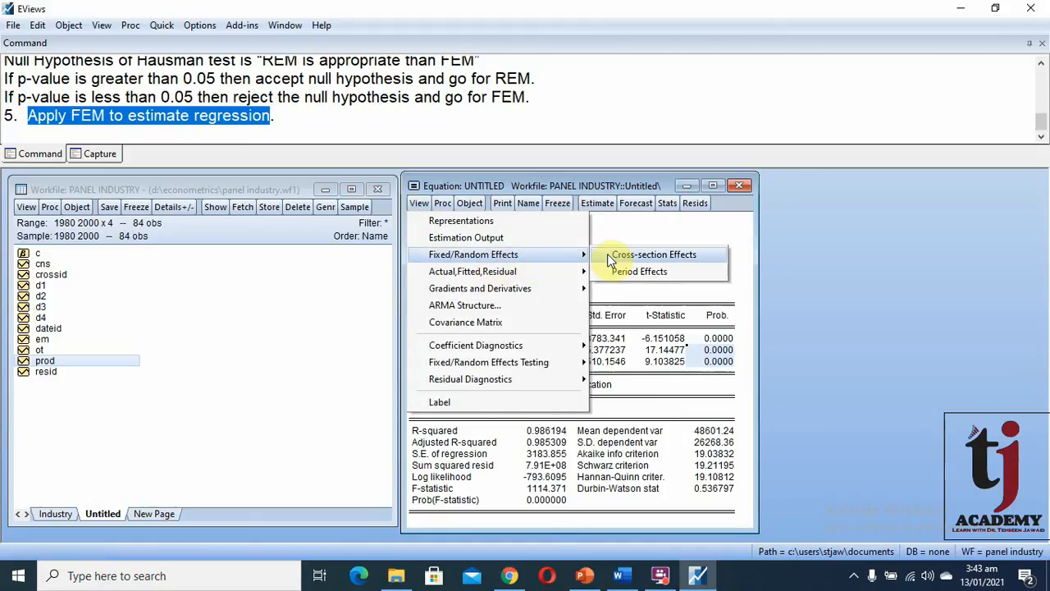
pyautogui.click(705, 256)
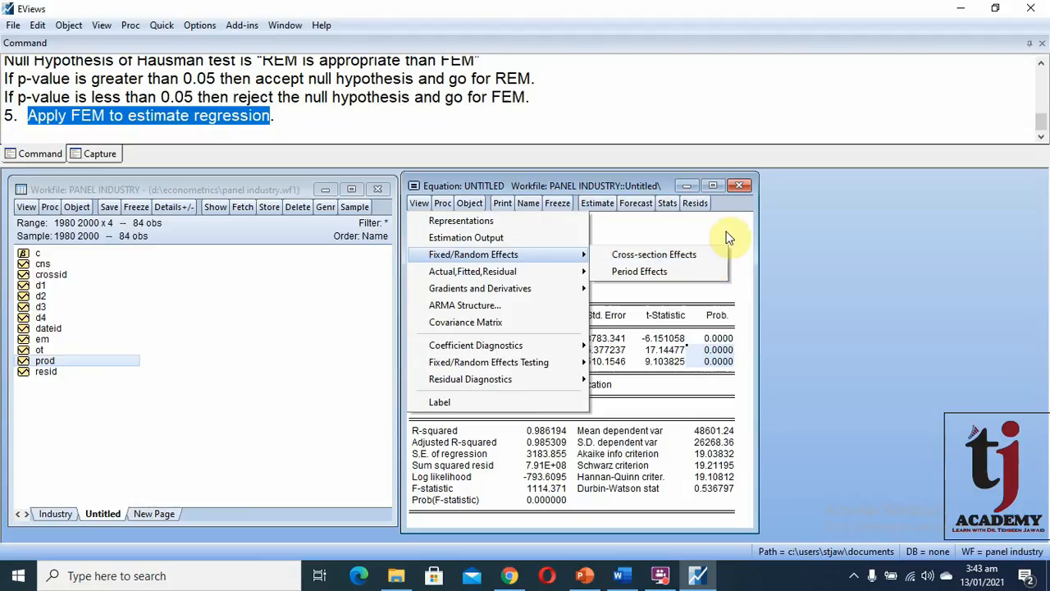
pyautogui.click(563, 206)
pyautogui.moveTo(348, 241); pyautogui.dragTo(292, 188)
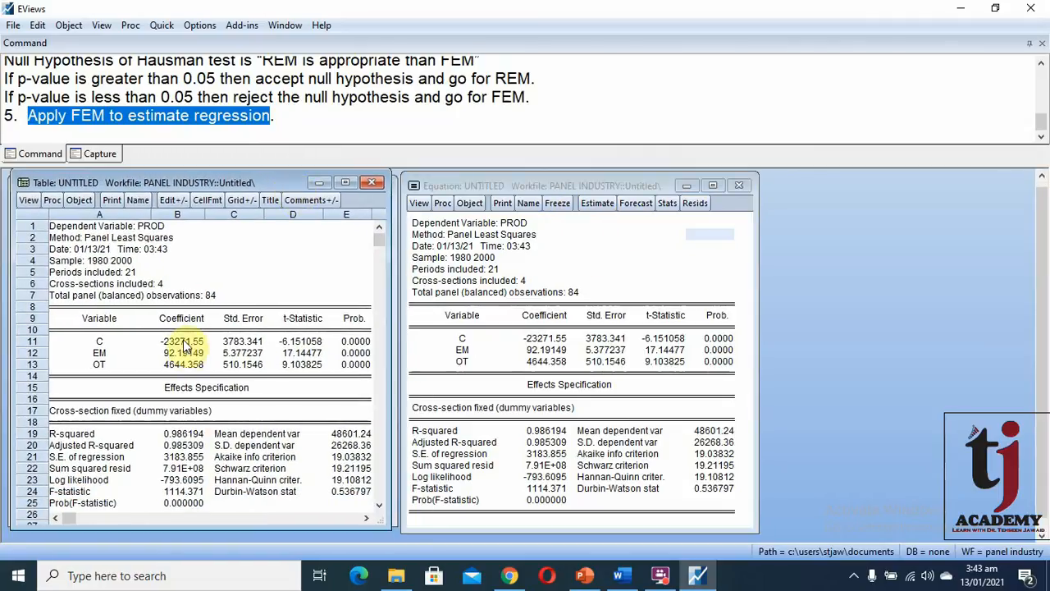
# Step: Display the equation's cross-section fixed effects and compare the four effects with the constant C in the frozen table
pyautogui.moveTo(616, 189); pyautogui.dragTo(601, 190)
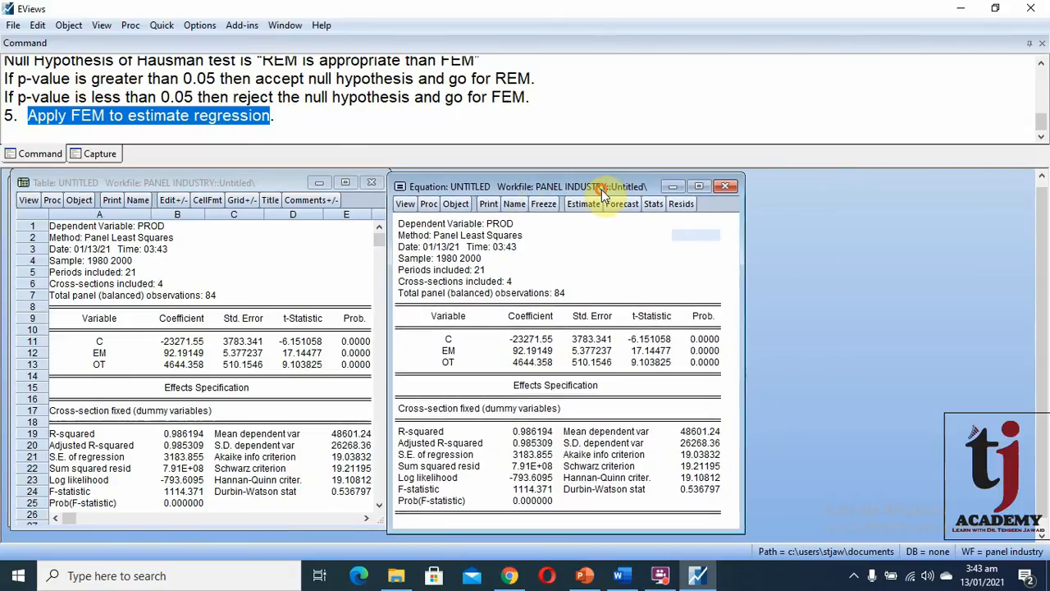
pyautogui.click(406, 204)
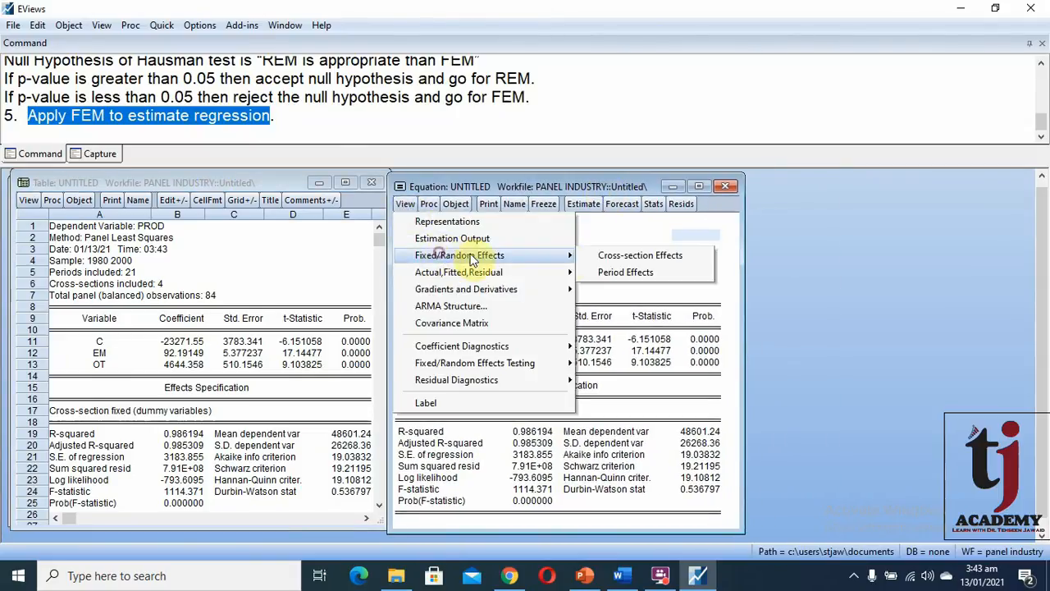
pyautogui.click(661, 256)
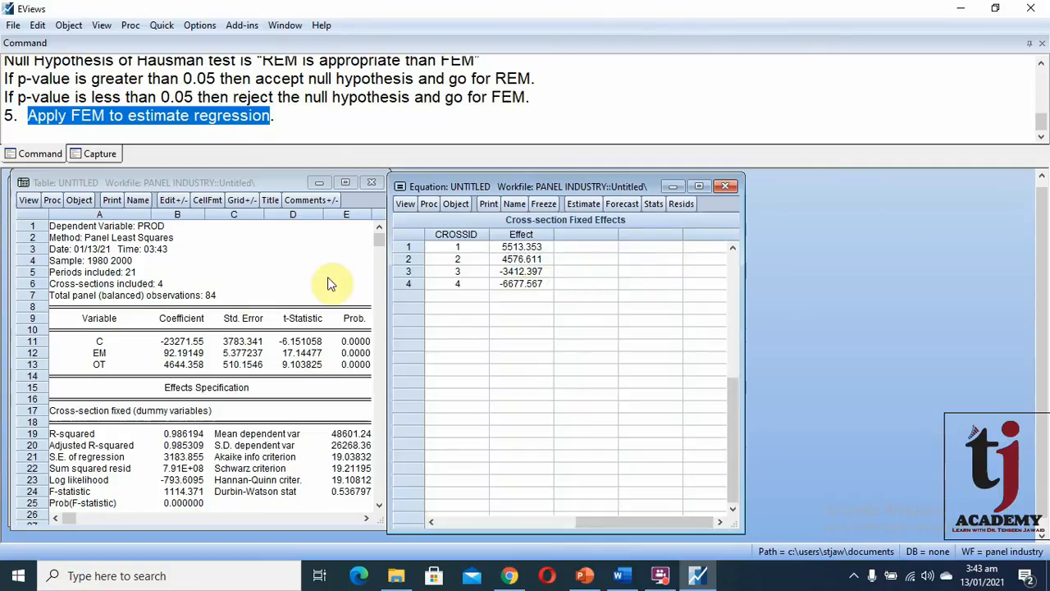
pyautogui.click(186, 342)
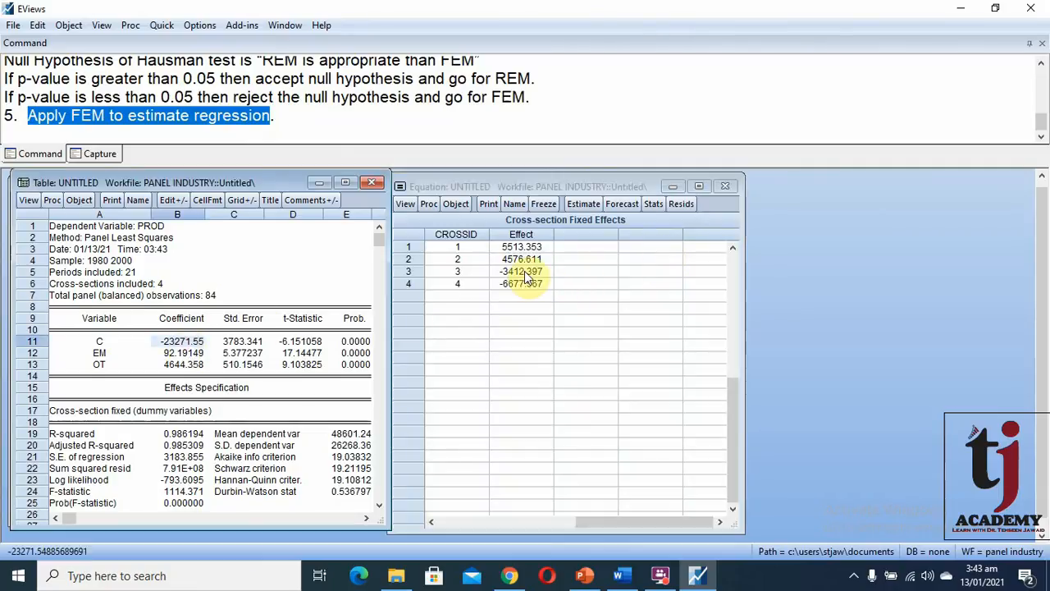
pyautogui.click(524, 247)
pyautogui.moveTo(529, 260); pyautogui.dragTo(529, 286)
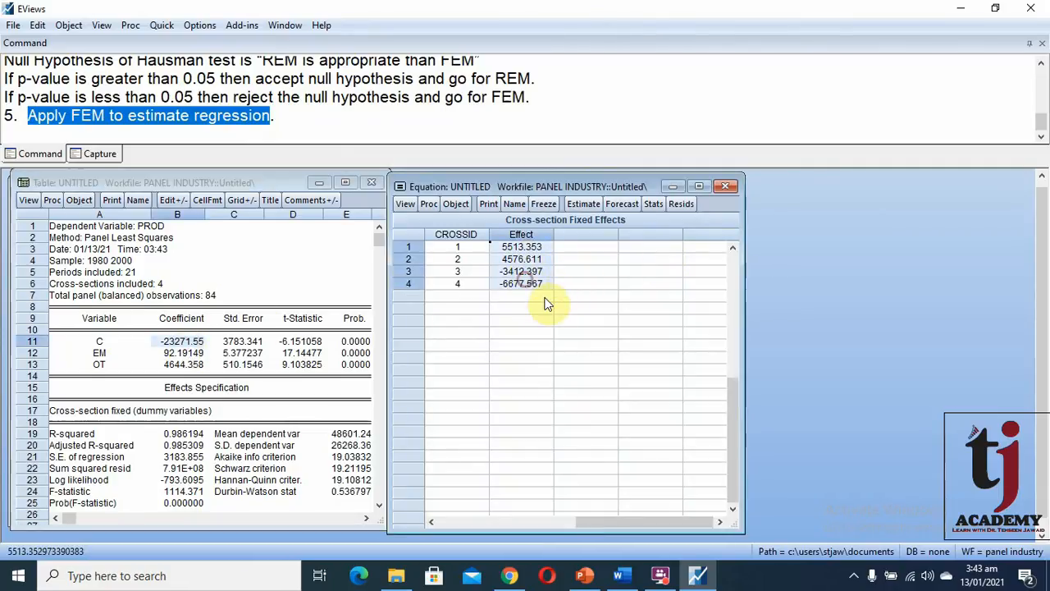
pyautogui.click(552, 329)
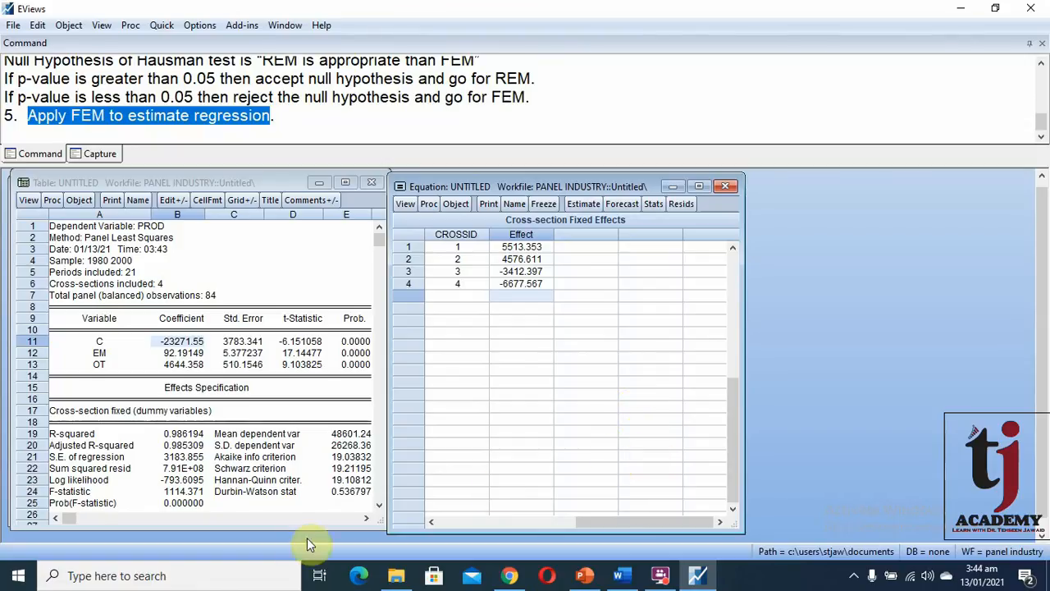
# Step: Switch to the Windows Calculator and place it beside the cross-section fixed effects window
pyautogui.click(186, 576)
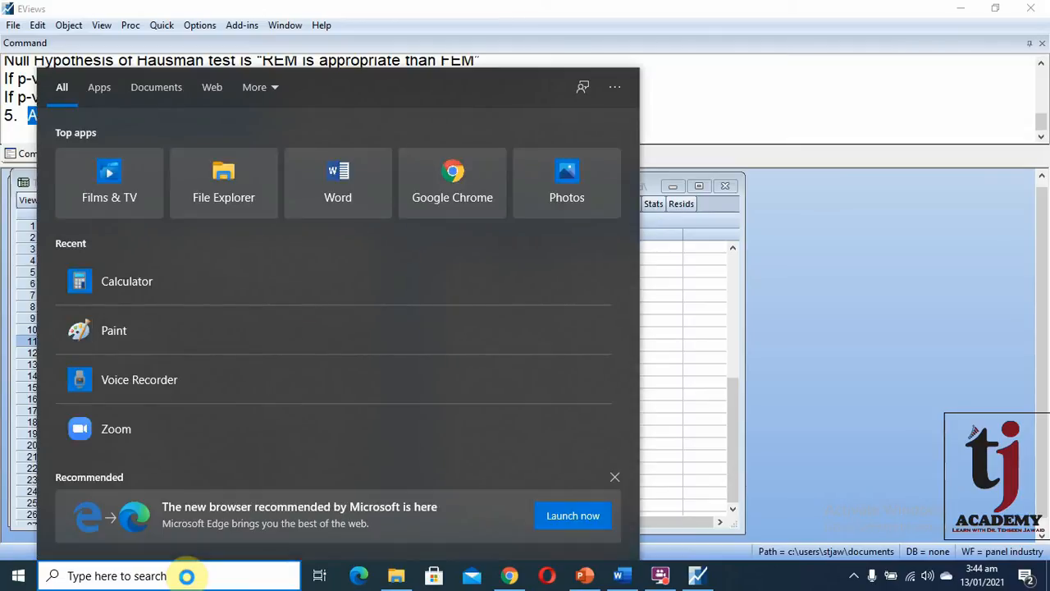
pyautogui.write('cal')
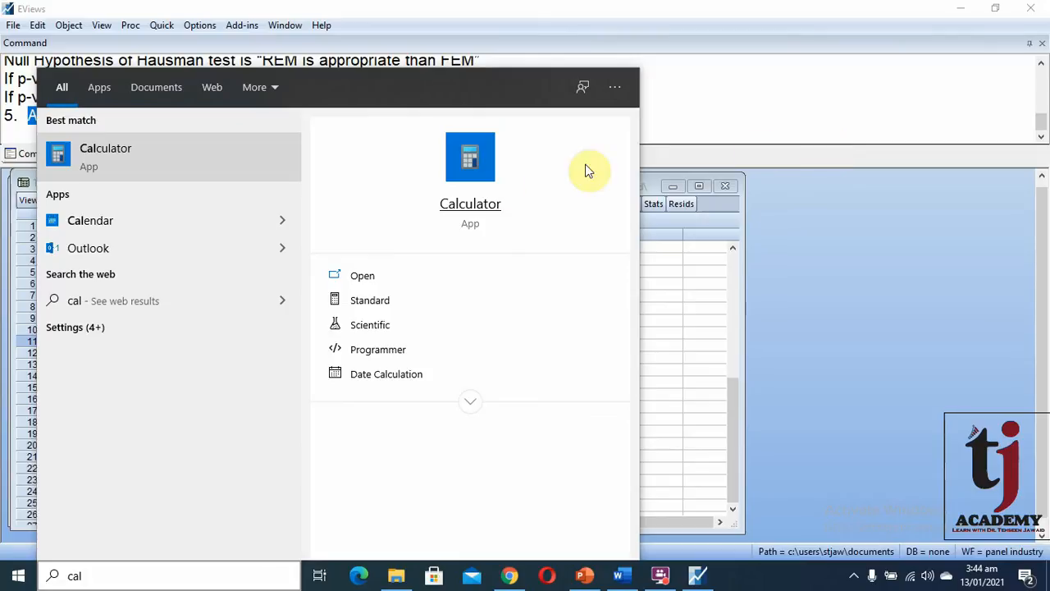
pyautogui.click(482, 207)
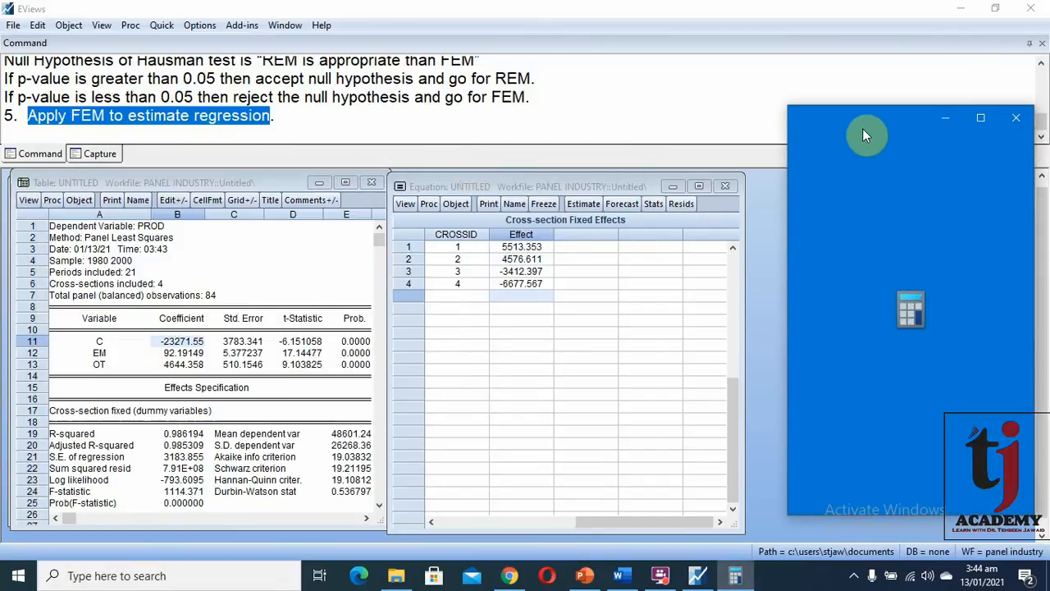
pyautogui.moveTo(890, 122); pyautogui.dragTo(851, 123)
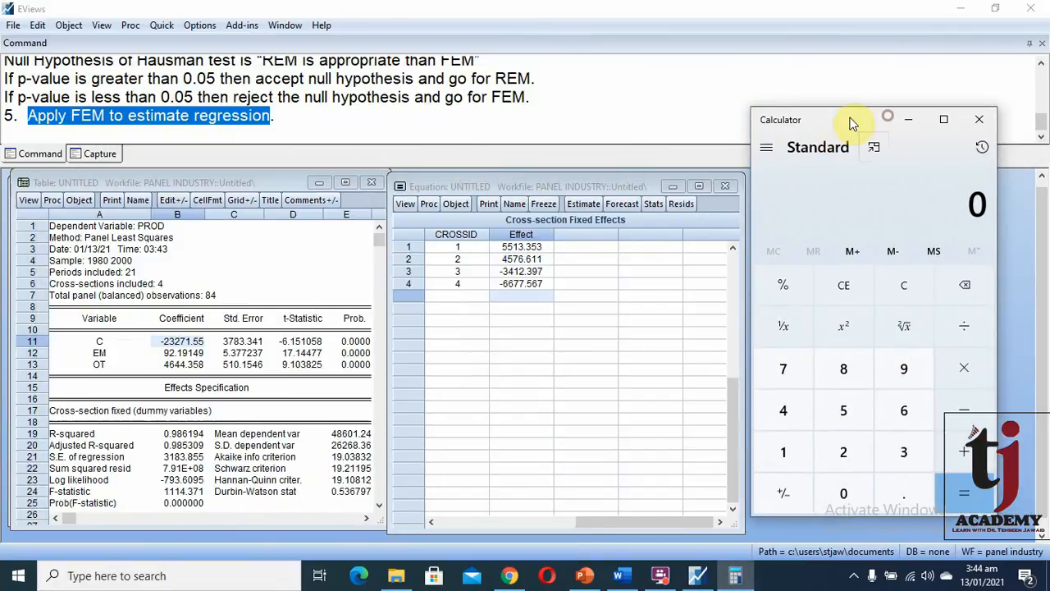
# Step: Calculate the intercept of cross-section 1 in the Calculator as 5513.353 - 23271.55
pyautogui.click(463, 255)
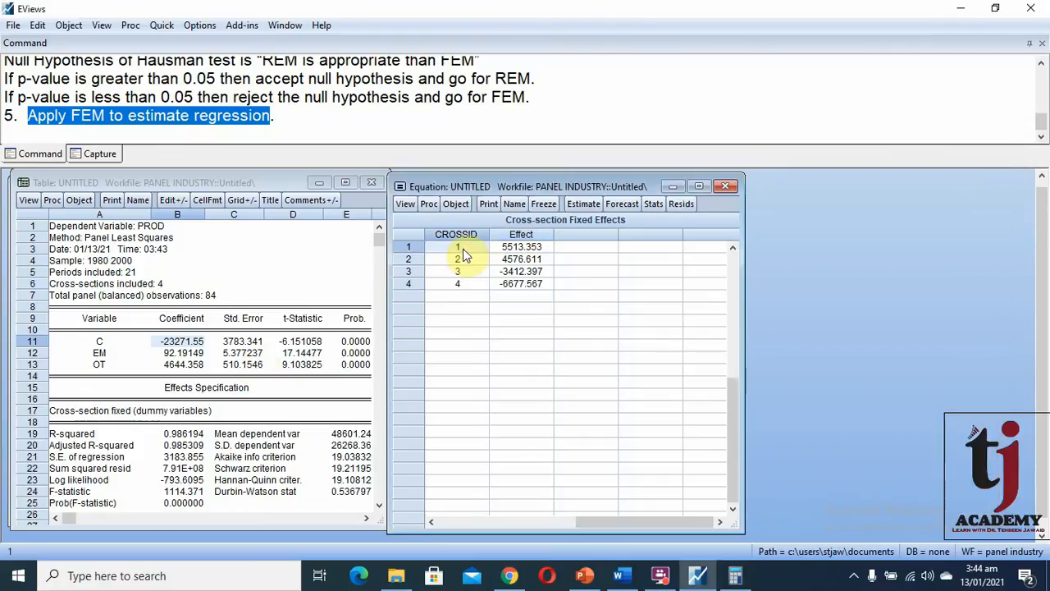
pyautogui.click(735, 576)
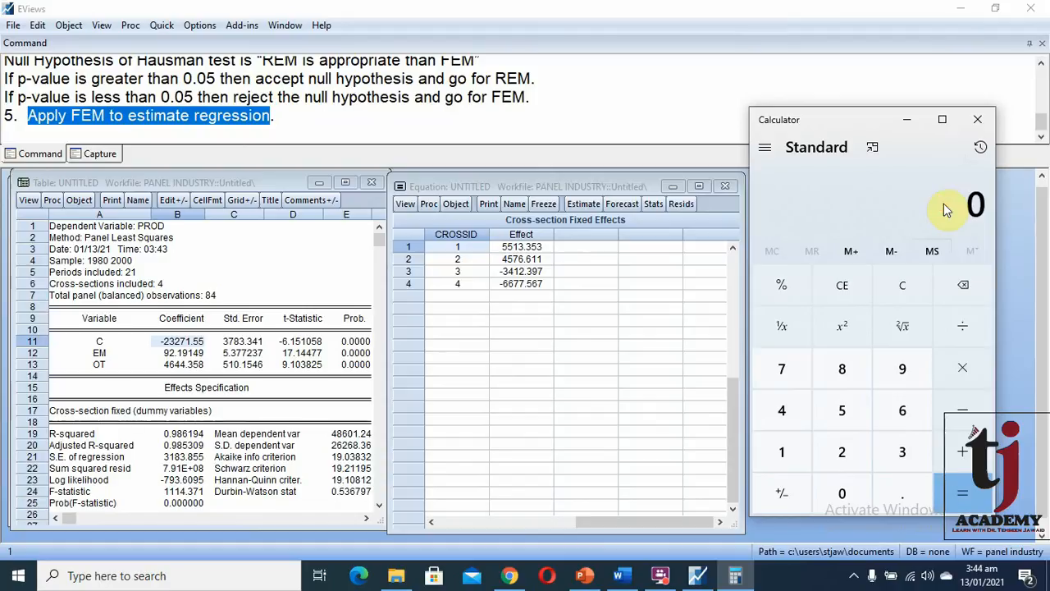
pyautogui.write('5,513.35')
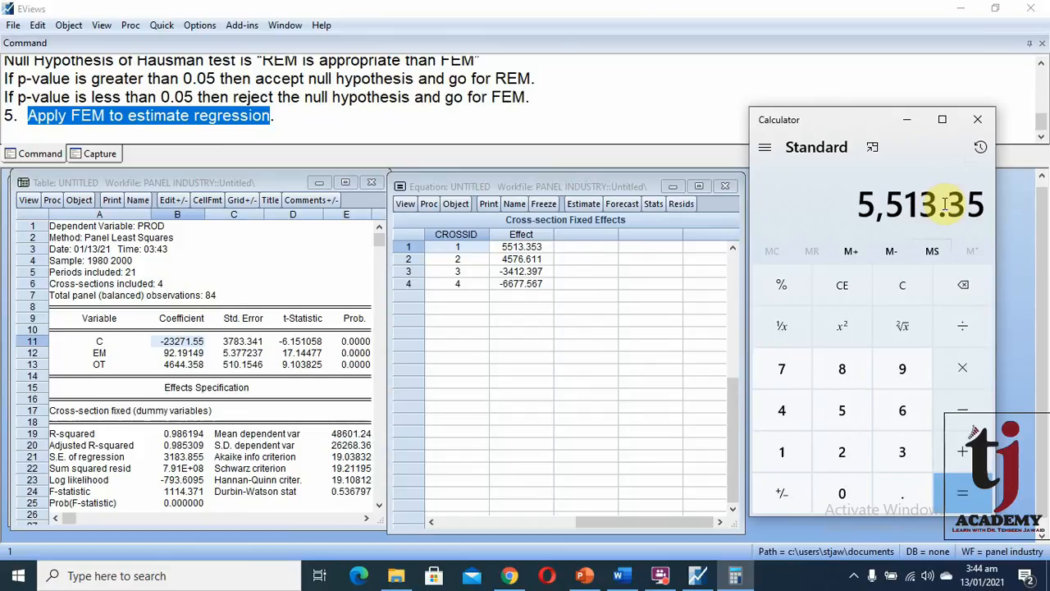
pyautogui.write('3')
pyautogui.press('-')
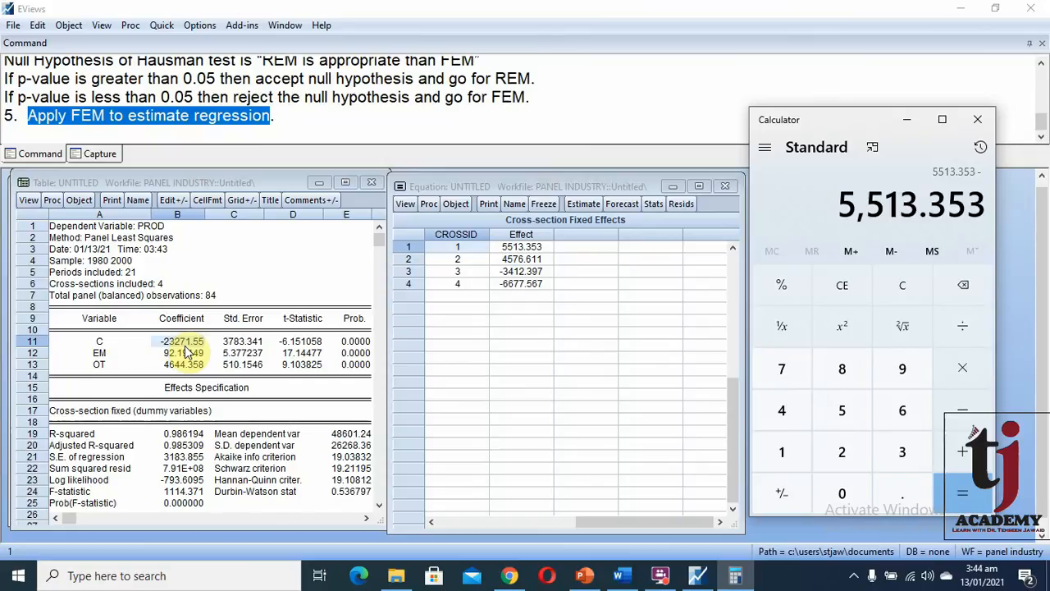
pyautogui.write('1')
pyautogui.press('BackSpace')
pyautogui.write('2')
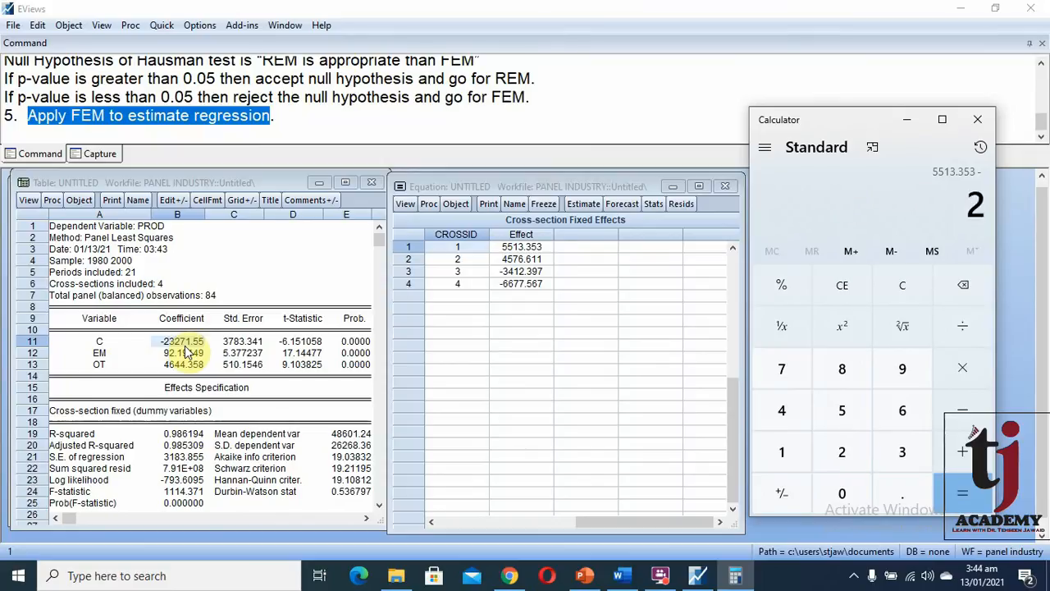
pyautogui.write('32')
pyautogui.write('71')
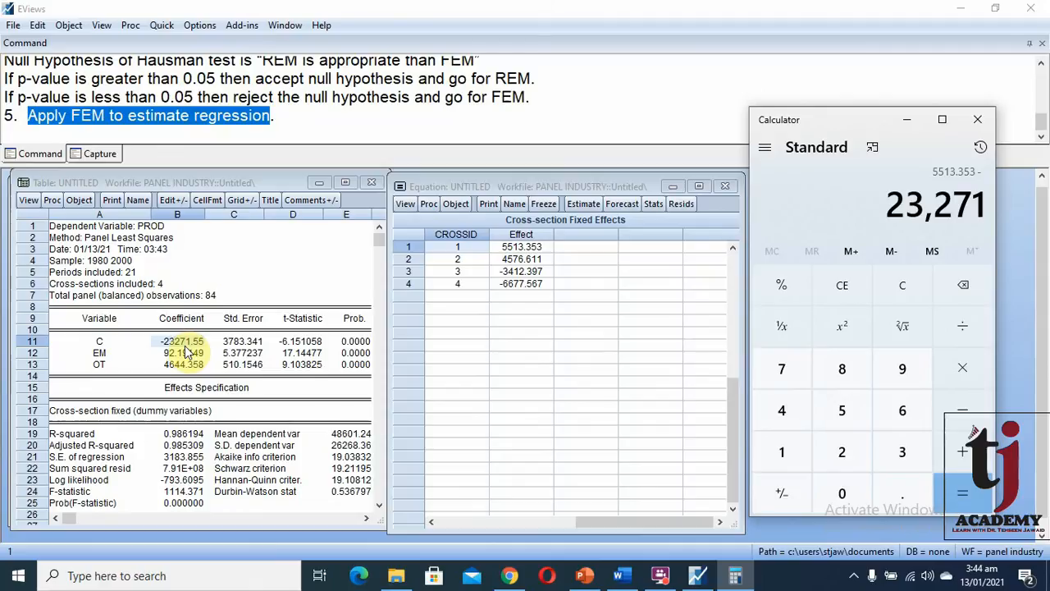
pyautogui.write('.55')
pyautogui.press('Return')
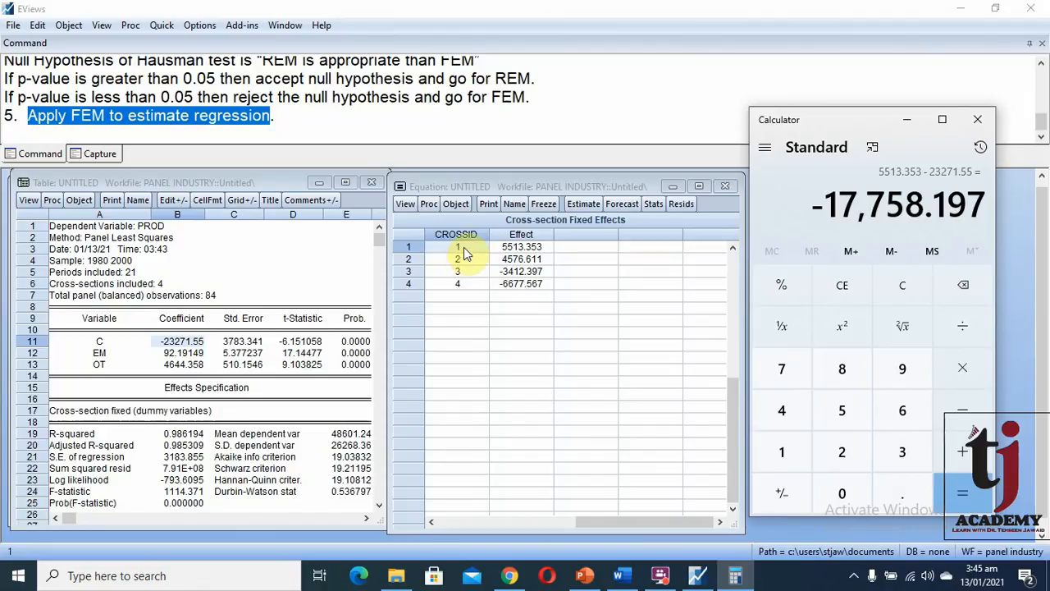
# Step: Calculate the intercept of cross-section 2 in the Calculator as 4576.611 - 23271.55
pyautogui.click(529, 259)
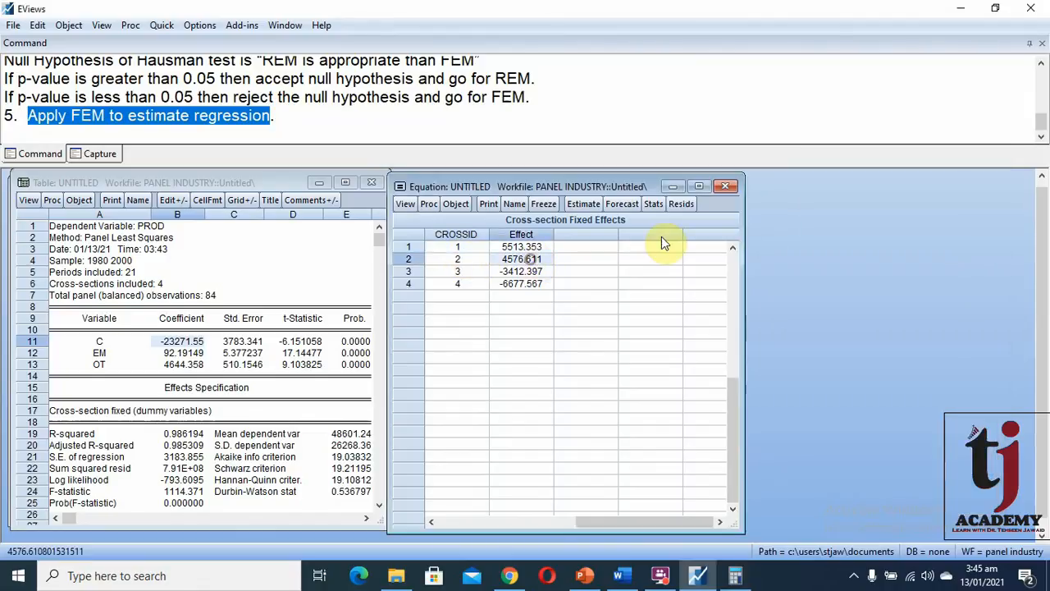
pyautogui.click(735, 575)
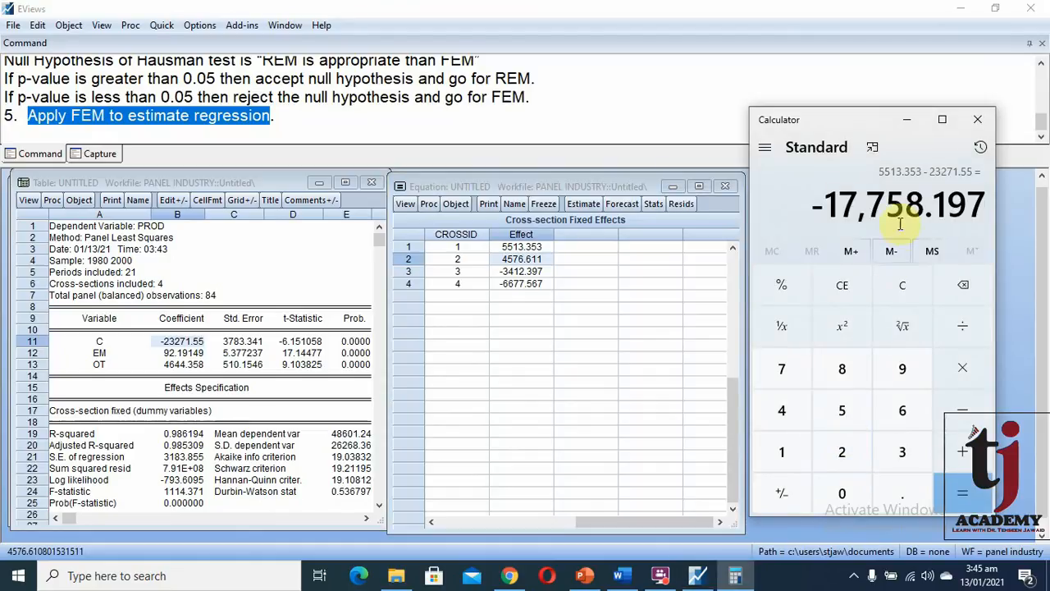
pyautogui.press('Escape')
pyautogui.write('4')
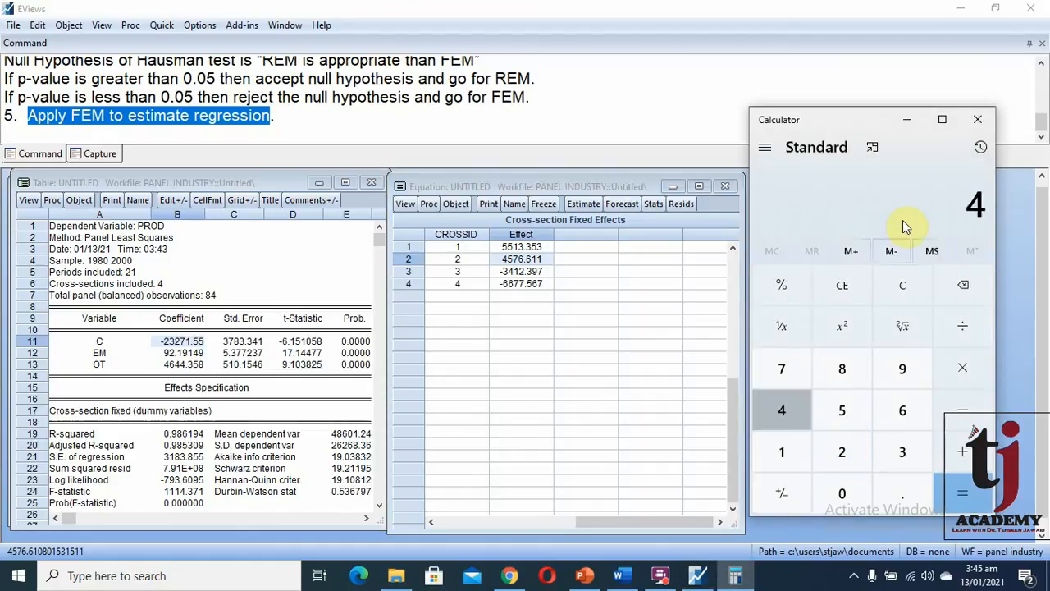
pyautogui.write(',576')
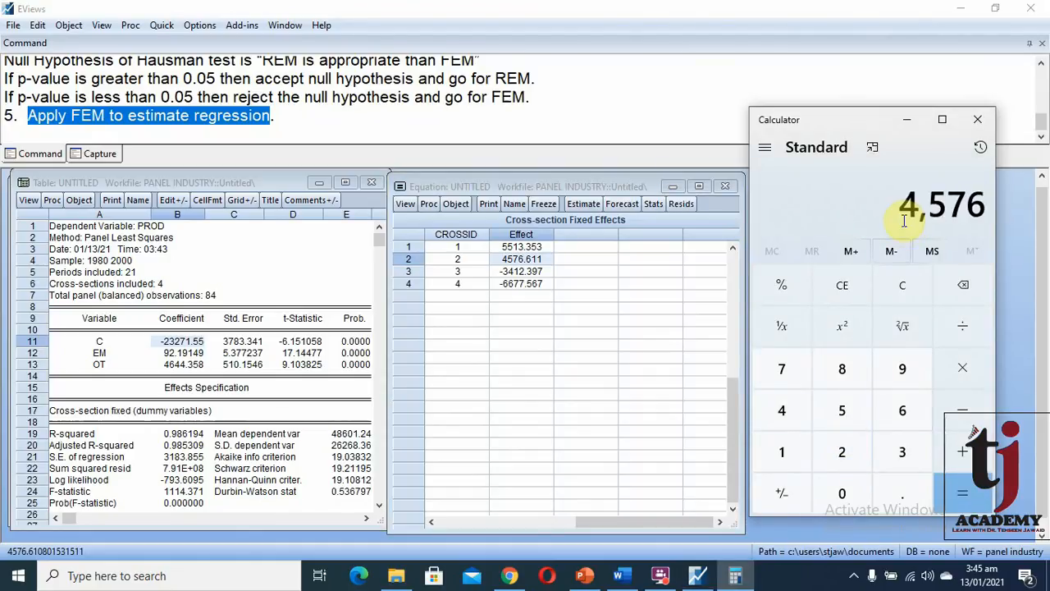
pyautogui.write('.611')
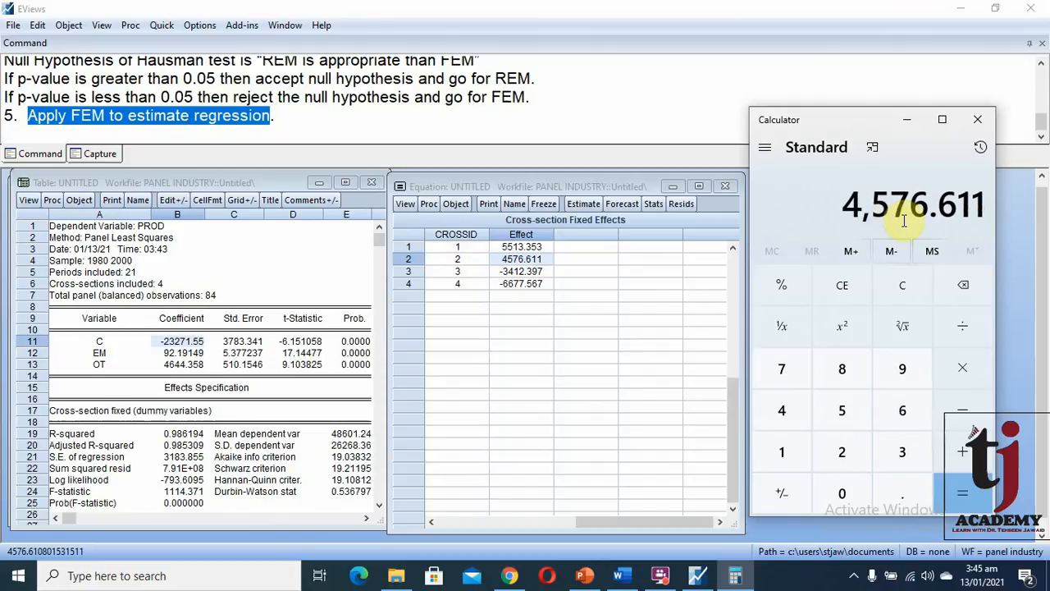
pyautogui.press('-')
pyautogui.write('23')
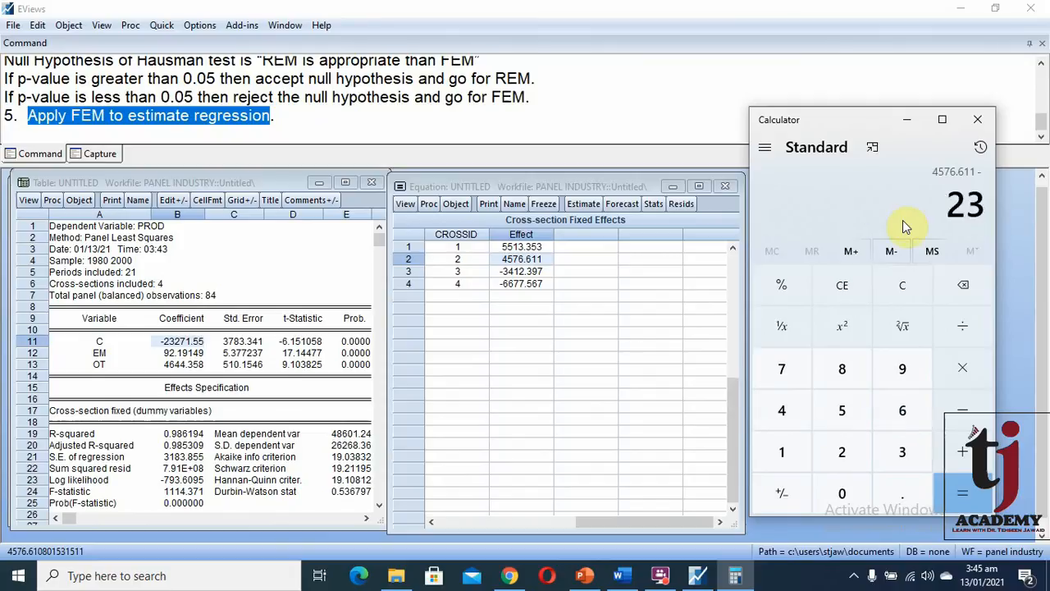
pyautogui.write(',271.')
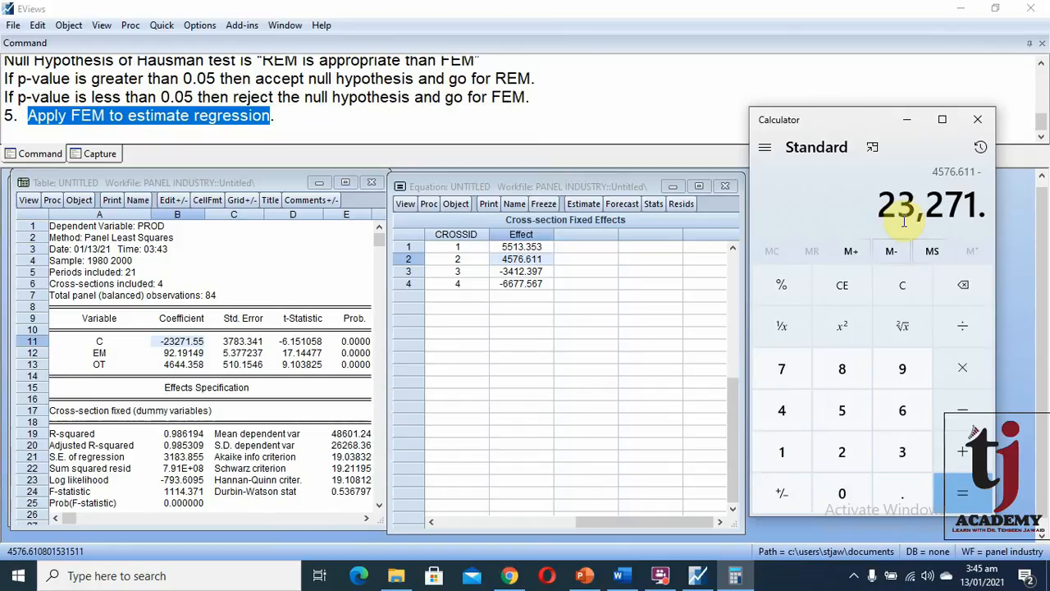
pyautogui.write('55')
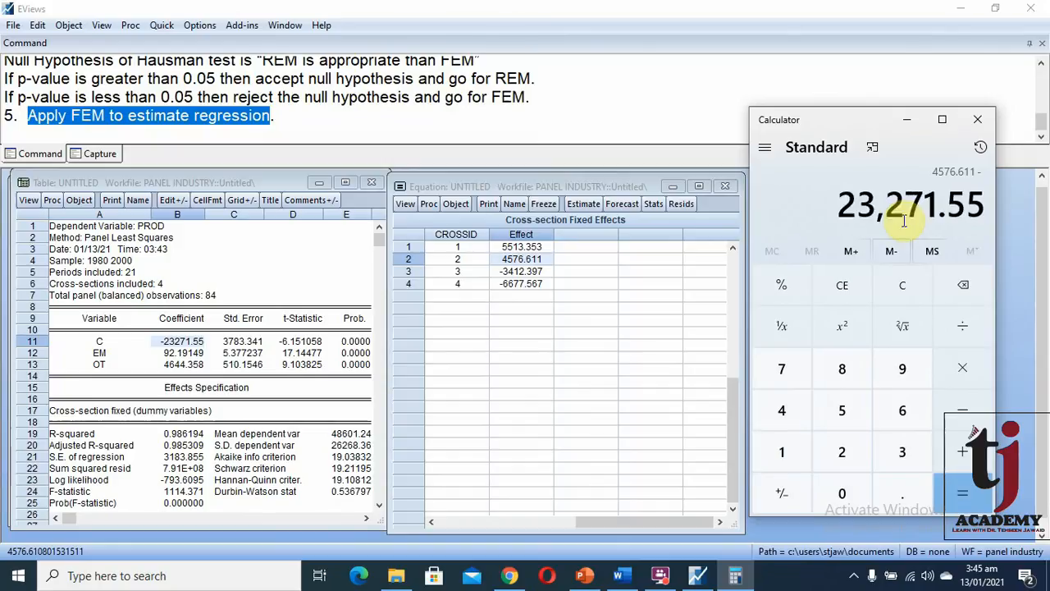
pyautogui.press('Return')
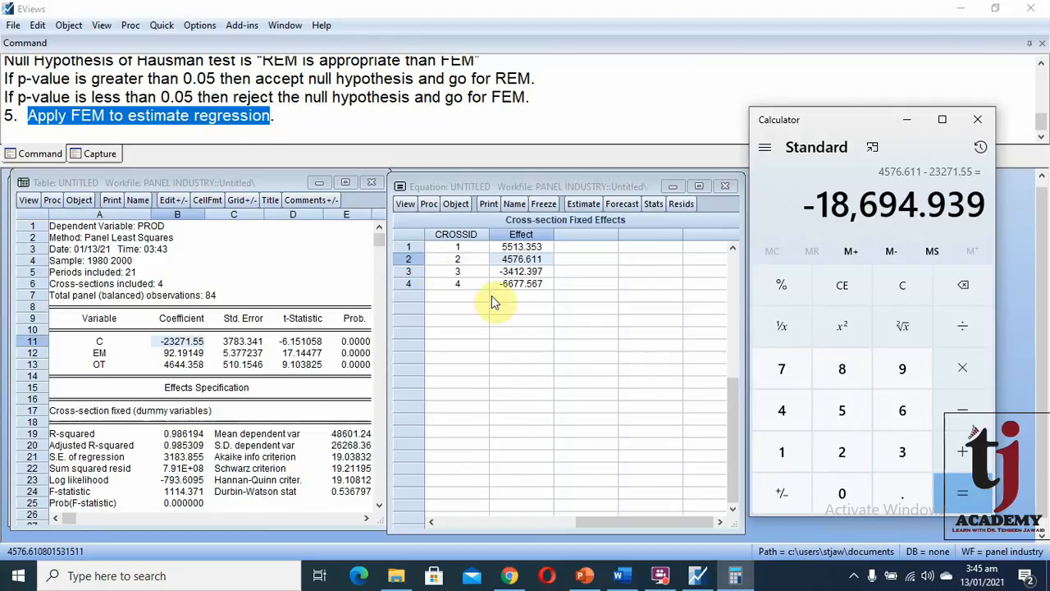
# Step: Switch back to EViews and review the model selection notes from the variable descriptions through step 5, applying FEM
pyautogui.click(314, 122)
pyautogui.scroll(5, 425, 116)
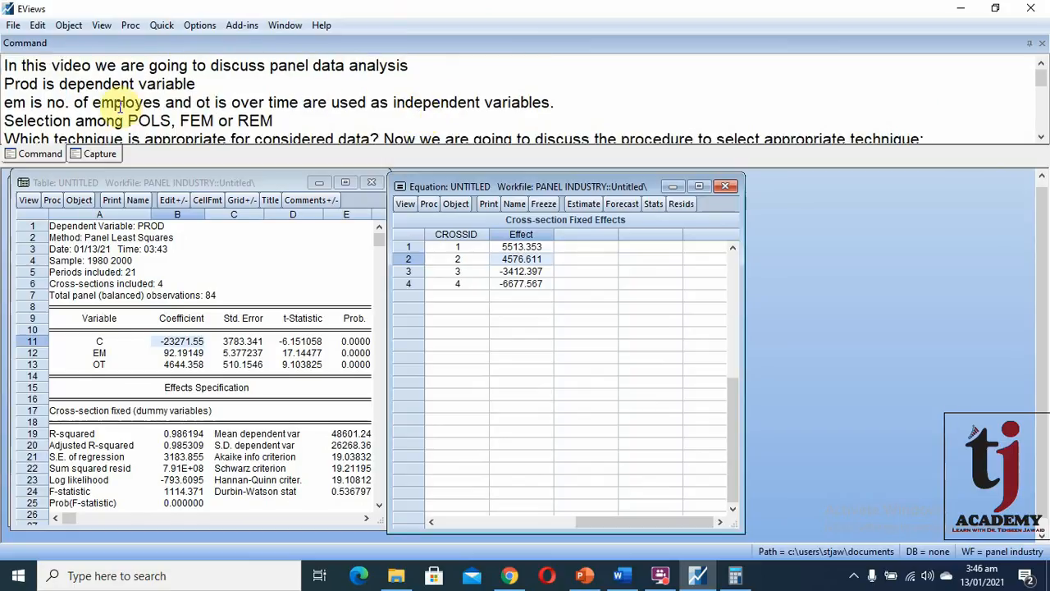
pyautogui.click(1040, 140)
pyautogui.click(1040, 140)
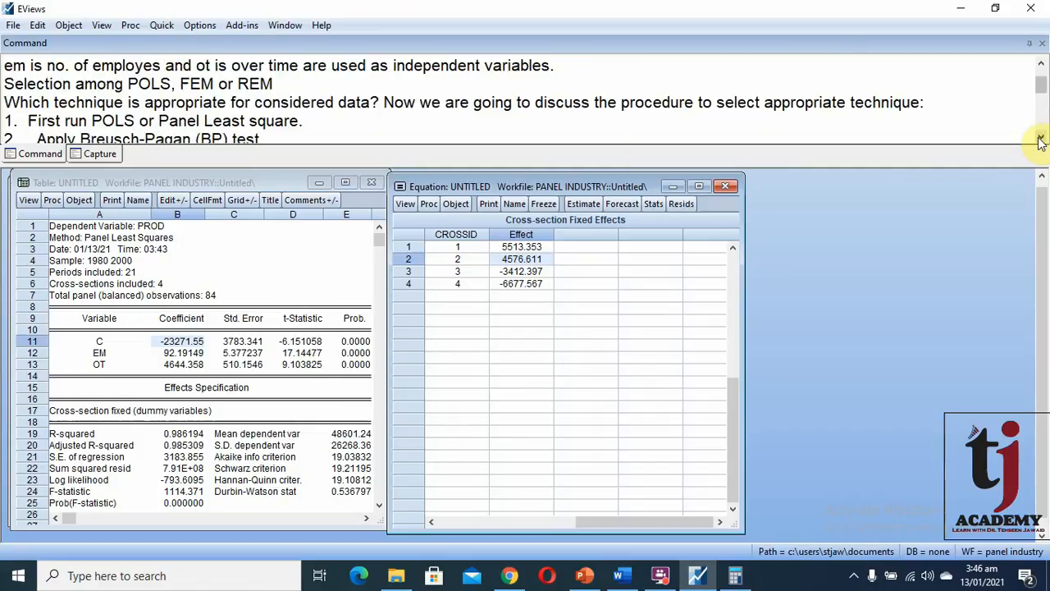
pyautogui.click(1040, 140)
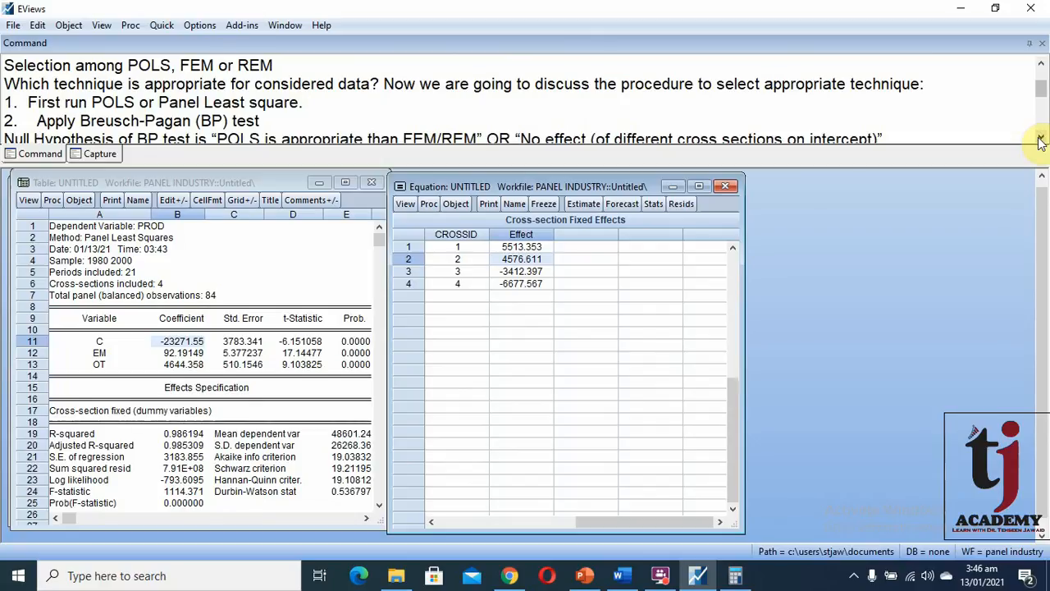
pyautogui.click(1040, 139)
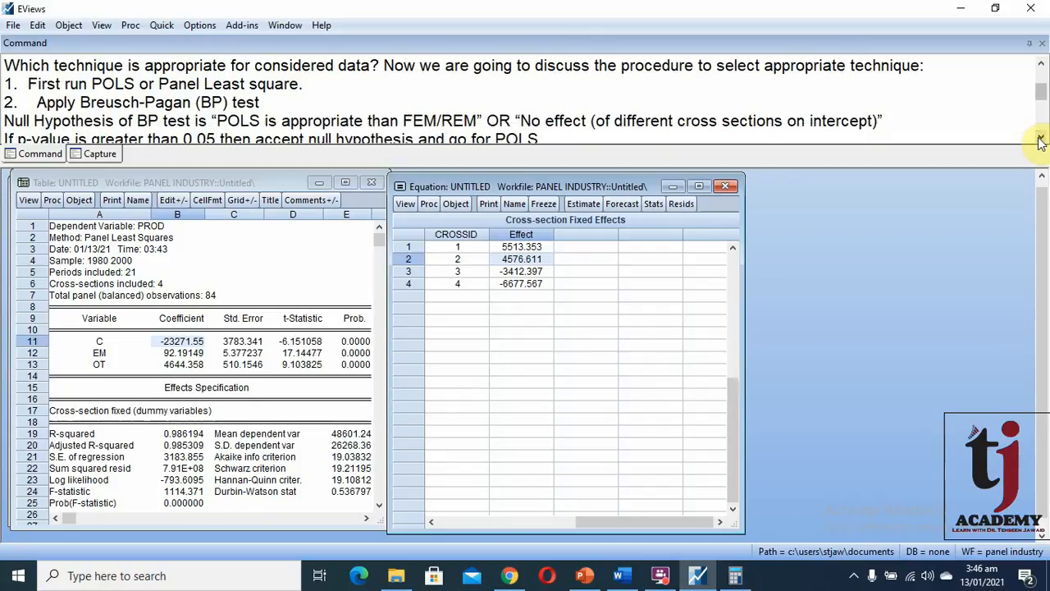
pyautogui.click(1040, 139)
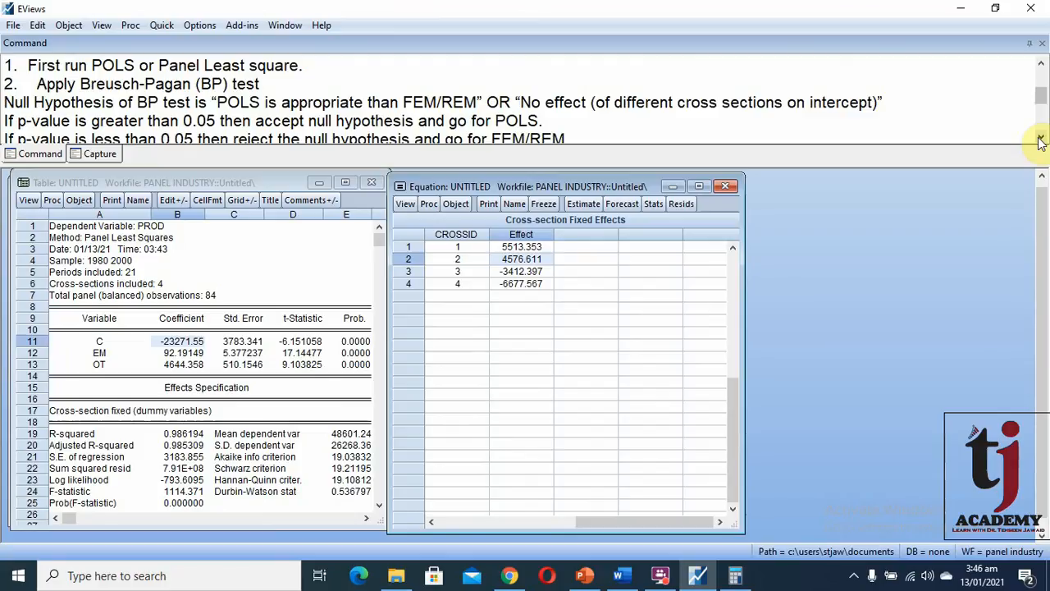
pyautogui.click(1040, 139)
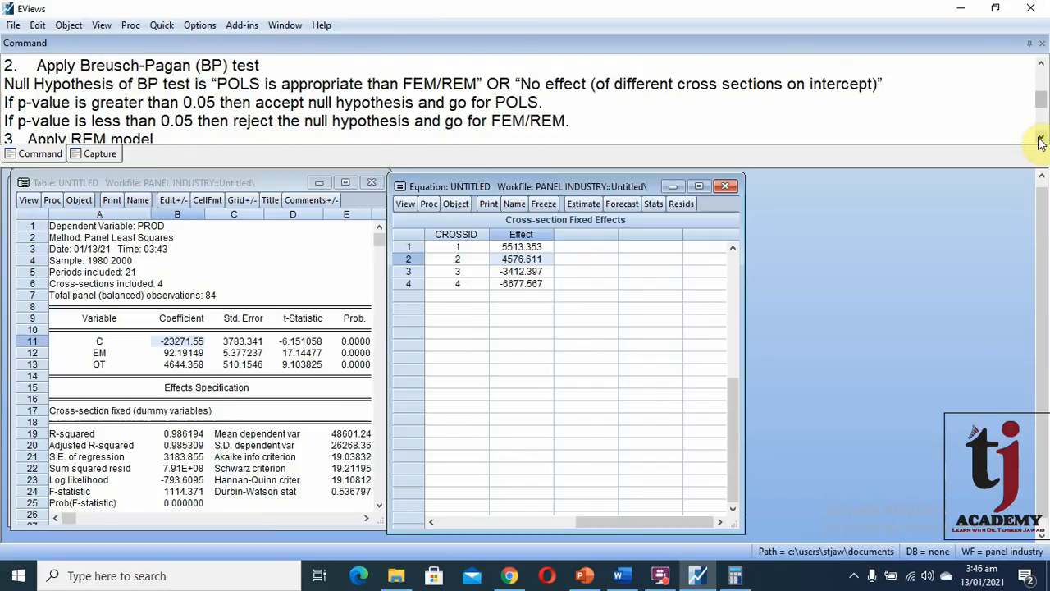
pyautogui.click(1041, 139)
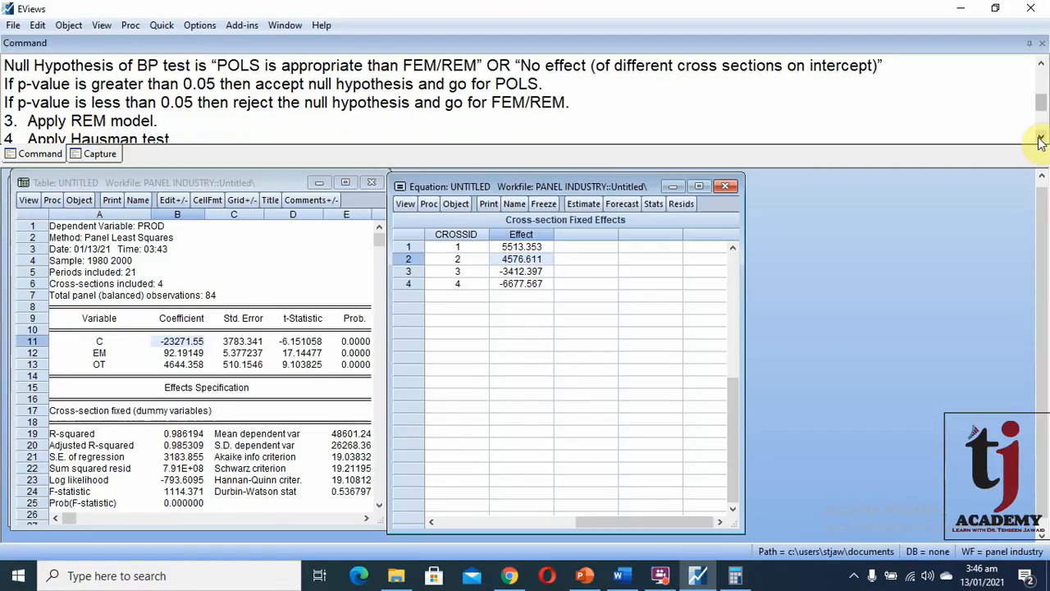
pyautogui.click(1040, 140)
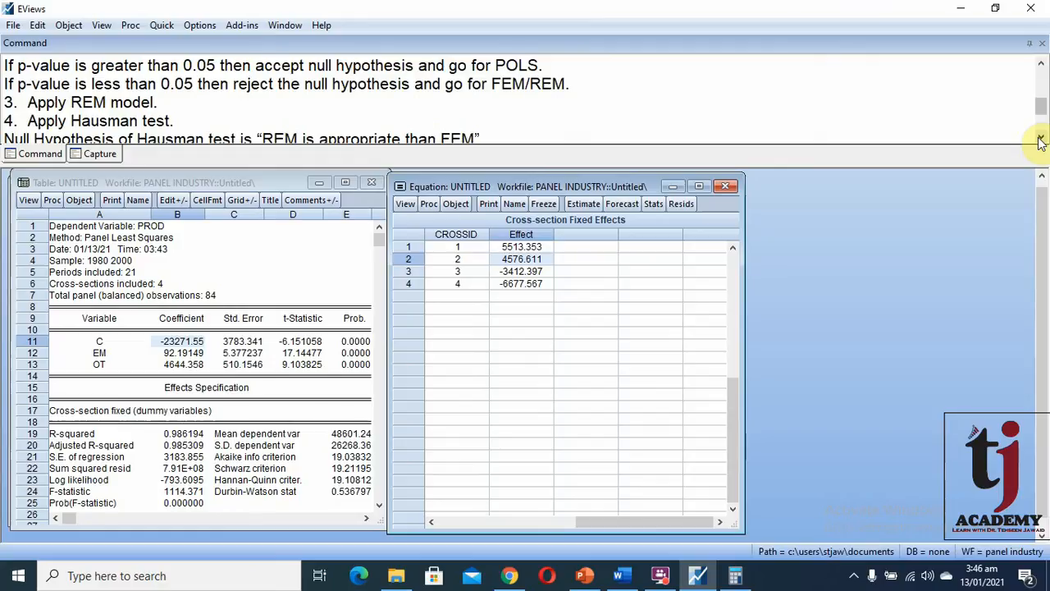
pyautogui.click(1040, 139)
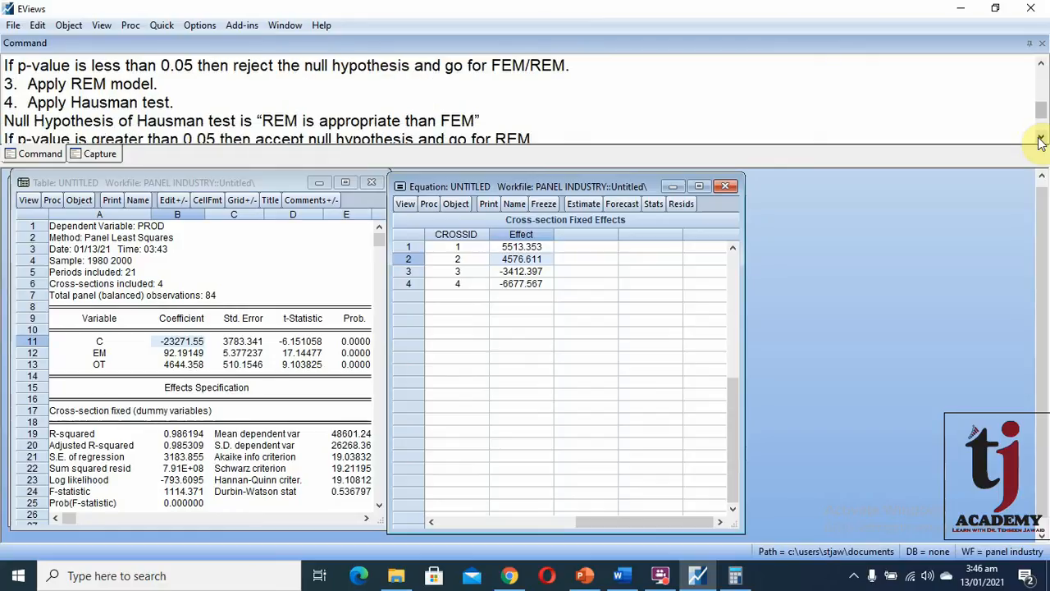
pyautogui.click(1040, 140)
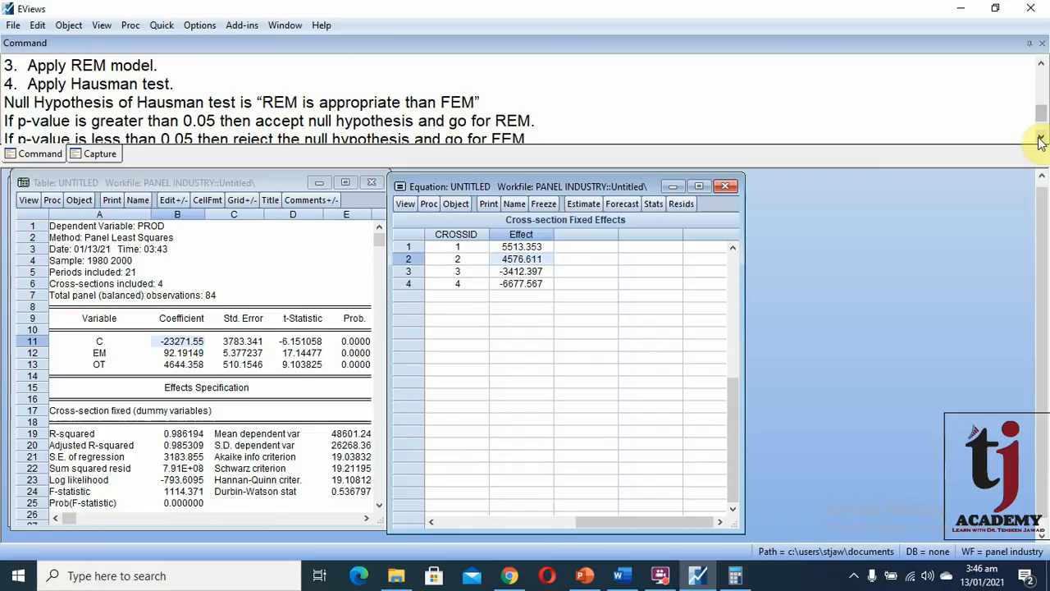
pyautogui.click(1040, 139)
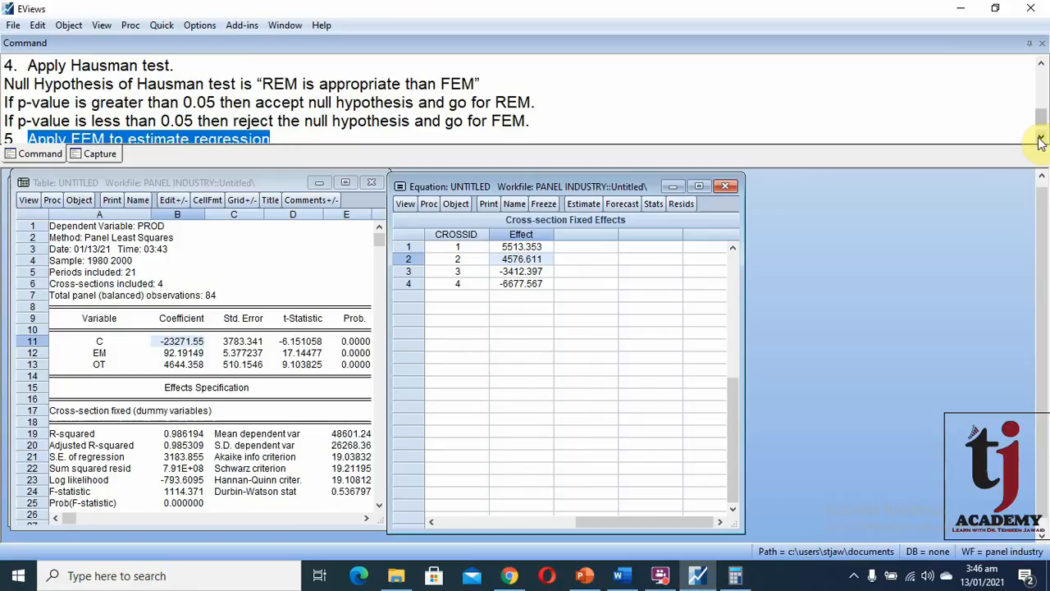
pyautogui.click(1040, 141)
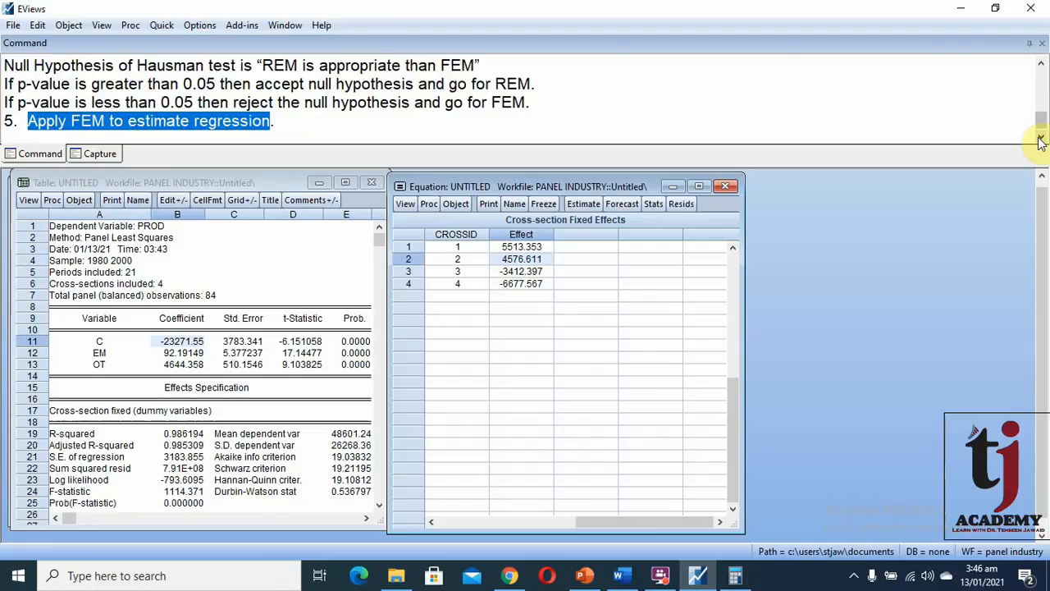
pyautogui.click(298, 123)
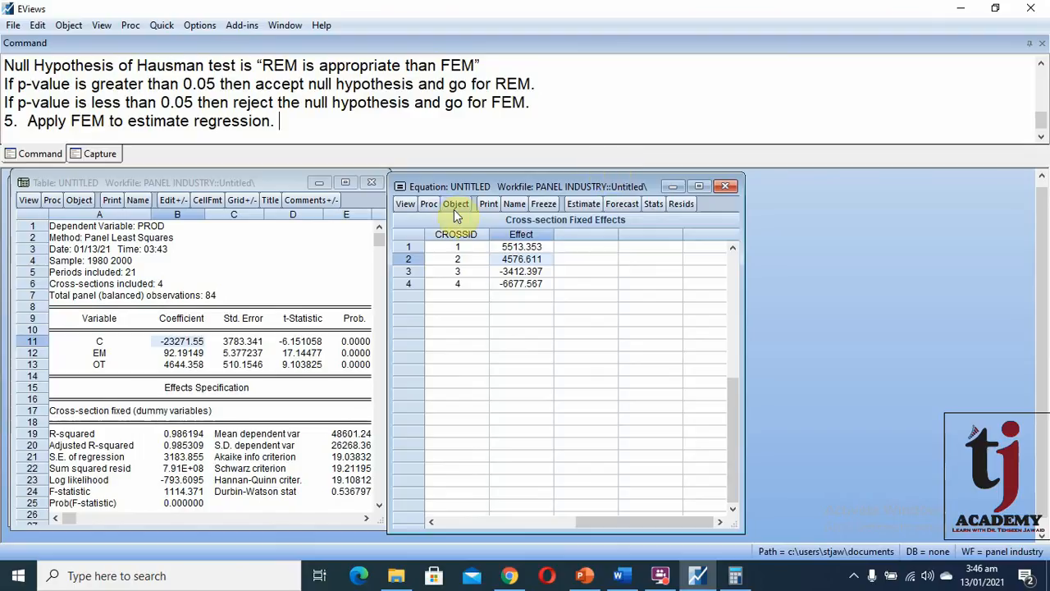
pyautogui.moveTo(484, 186); pyautogui.dragTo(490, 184)
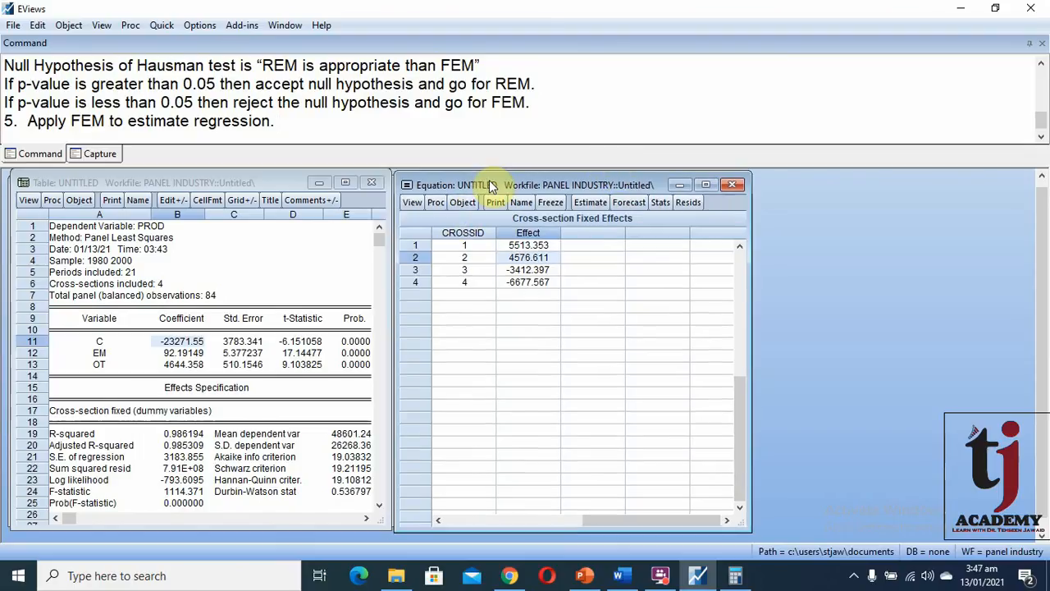